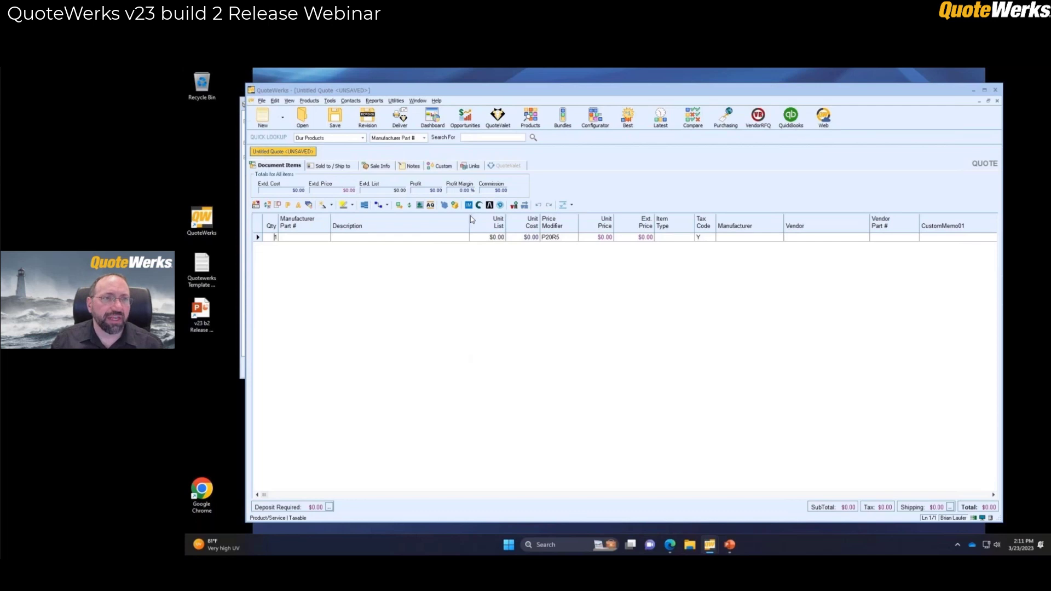
Look up the Salesforce account "joe" and use Joe's Brewing for the untitled quote's sold-to, ship-to and bill-to details
click(484, 356)
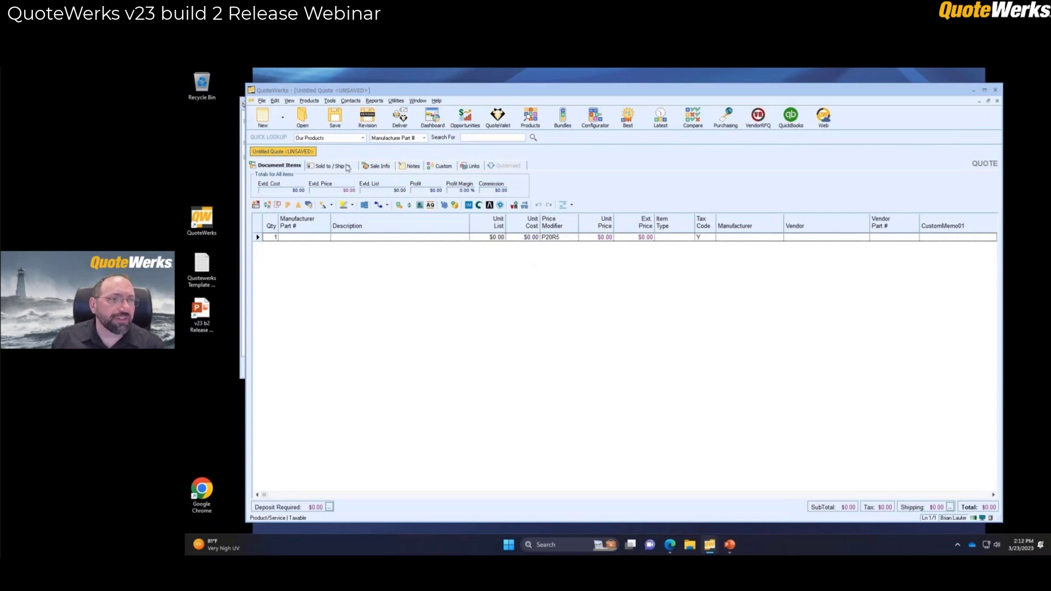
click(325, 165)
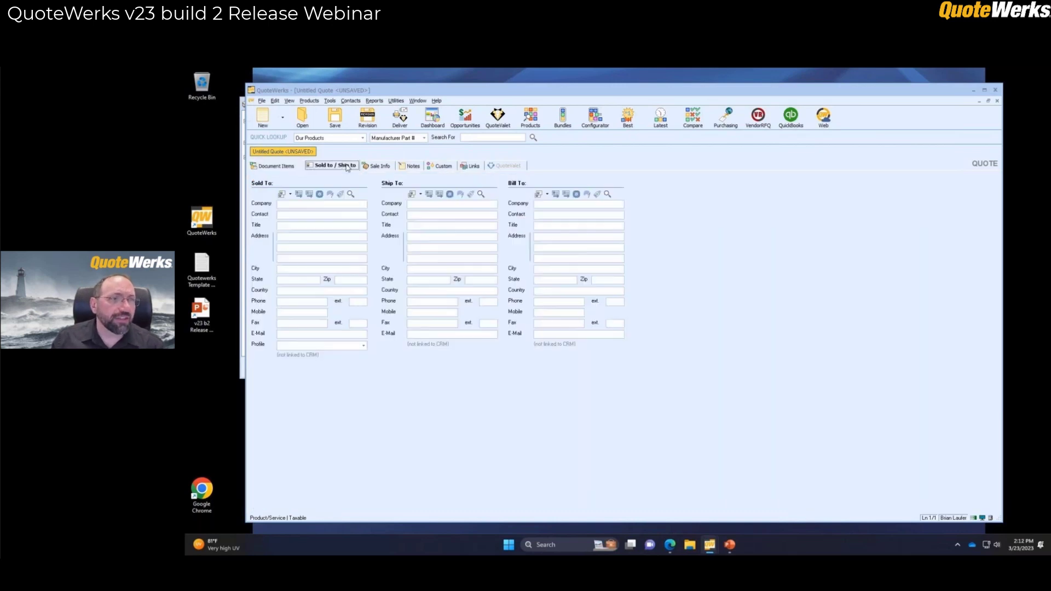
click(350, 194)
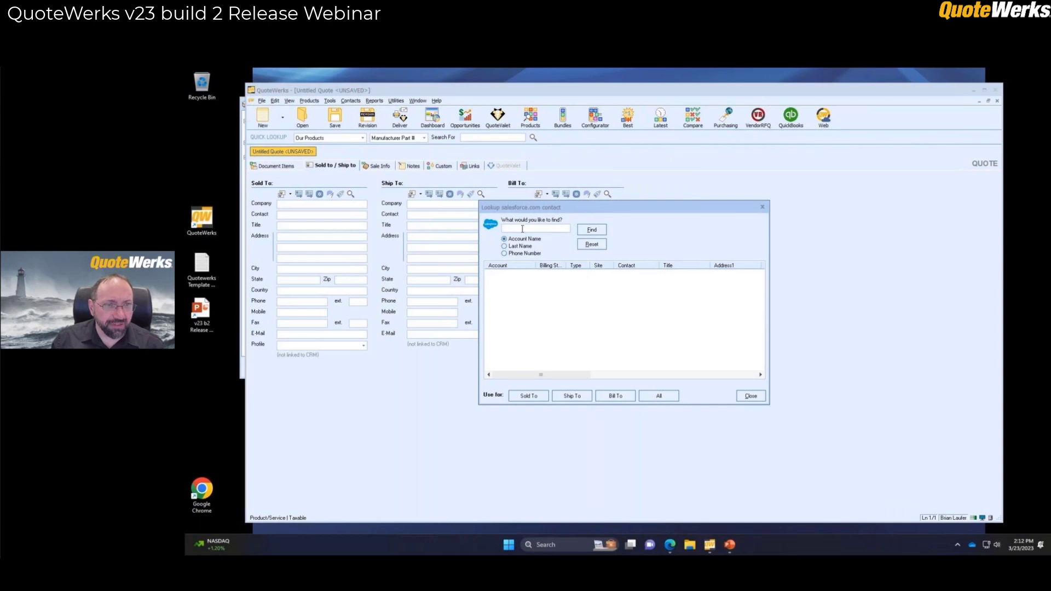
text(jo)
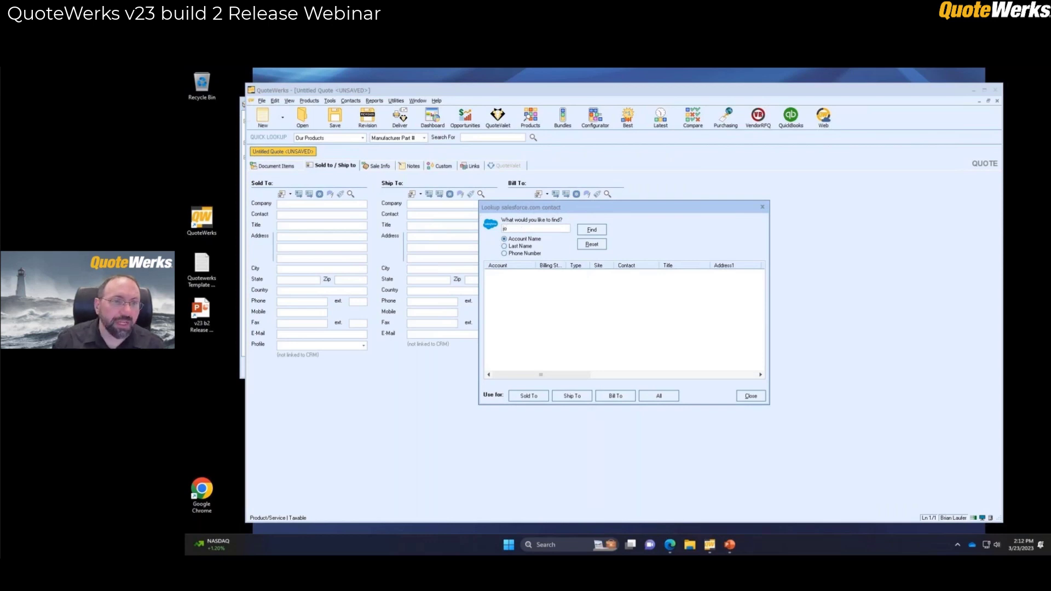
text(e)
click(594, 228)
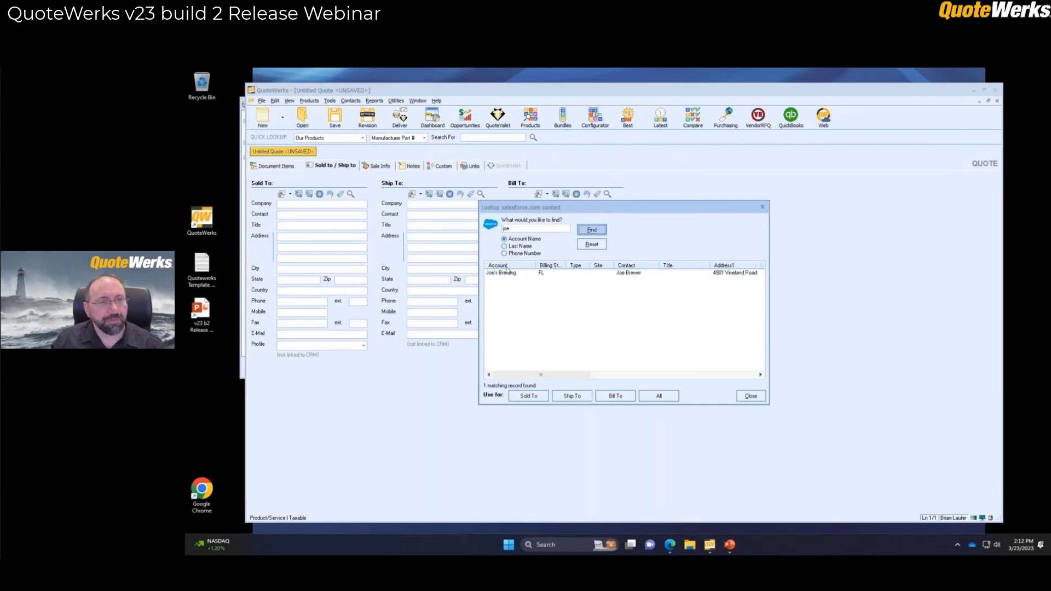
click(504, 273)
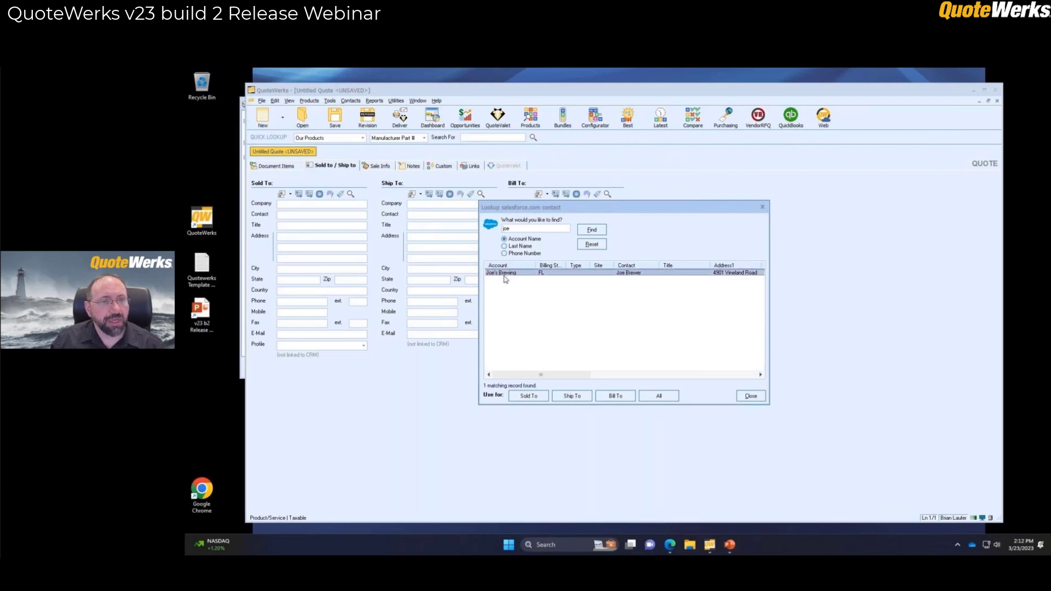
click(657, 397)
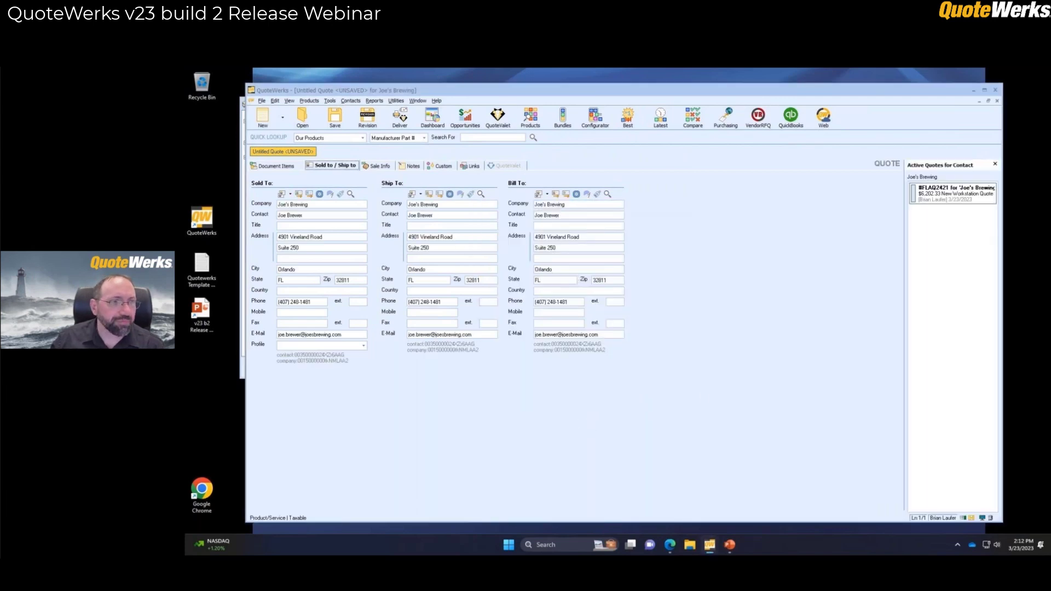
click(290, 166)
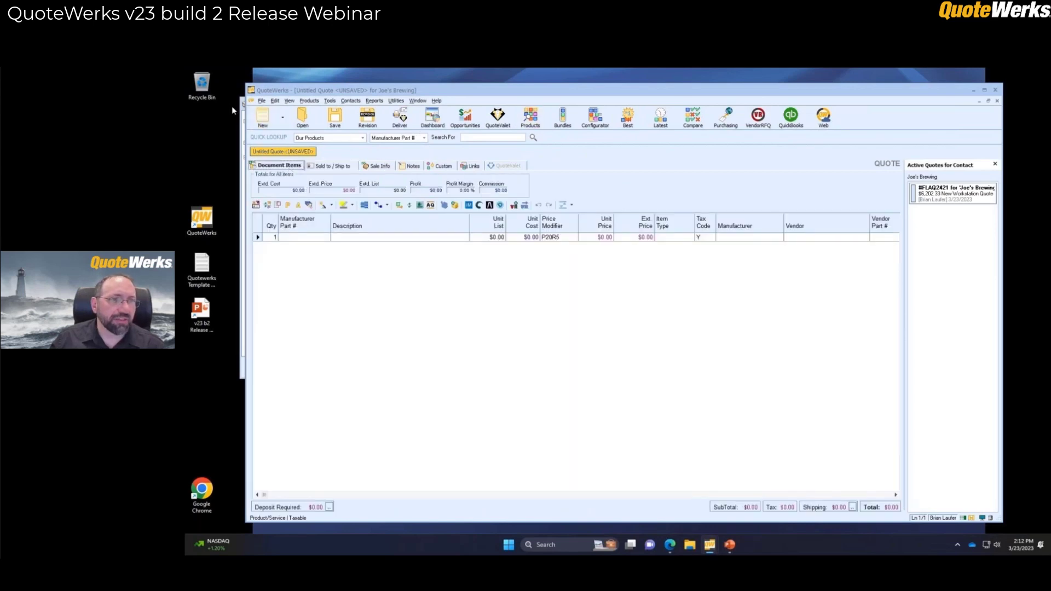
Start a quote from the New Workstation Quote template and fill all its contact sections with Joe's Brewing from Salesforce
click(282, 119)
click(279, 181)
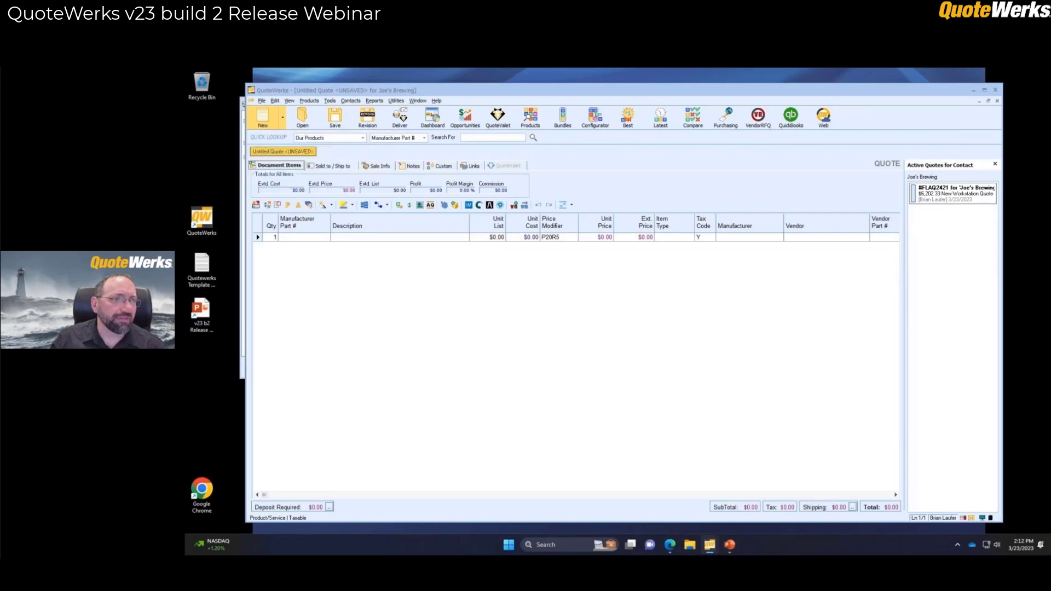
click(340, 167)
click(350, 194)
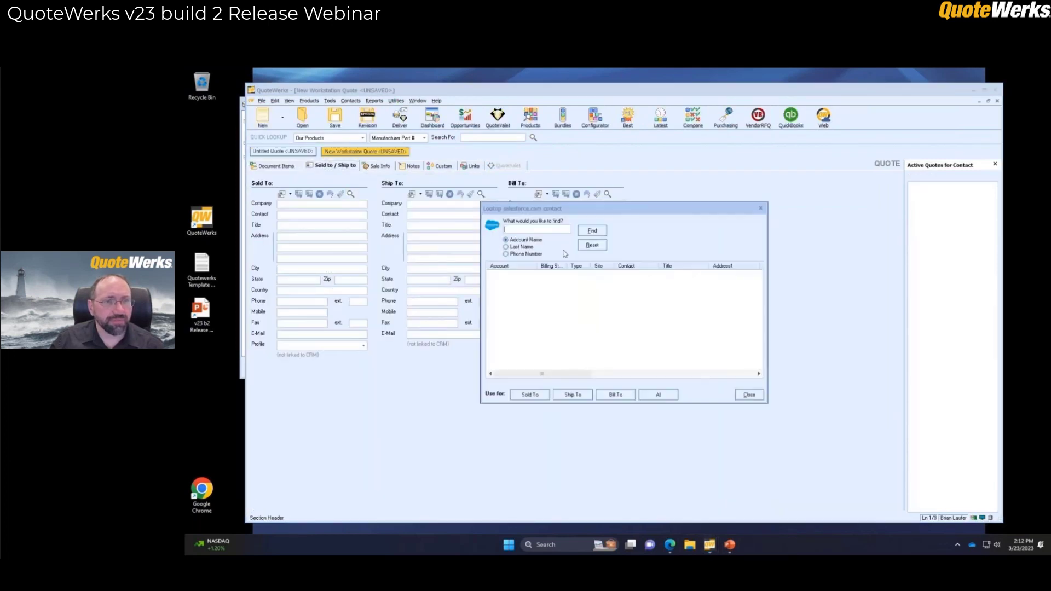
key(Return)
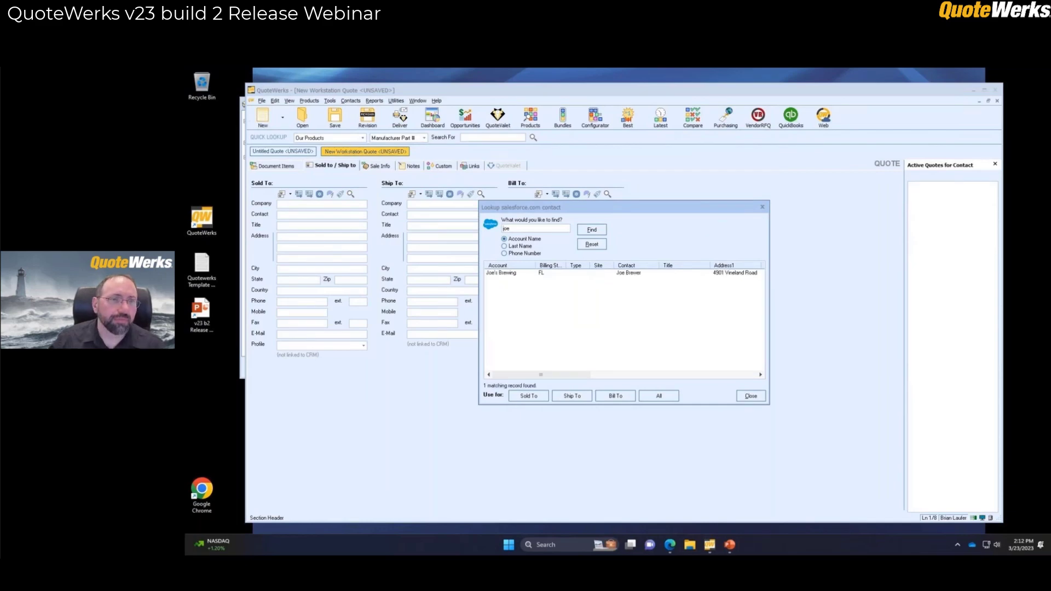
click(502, 274)
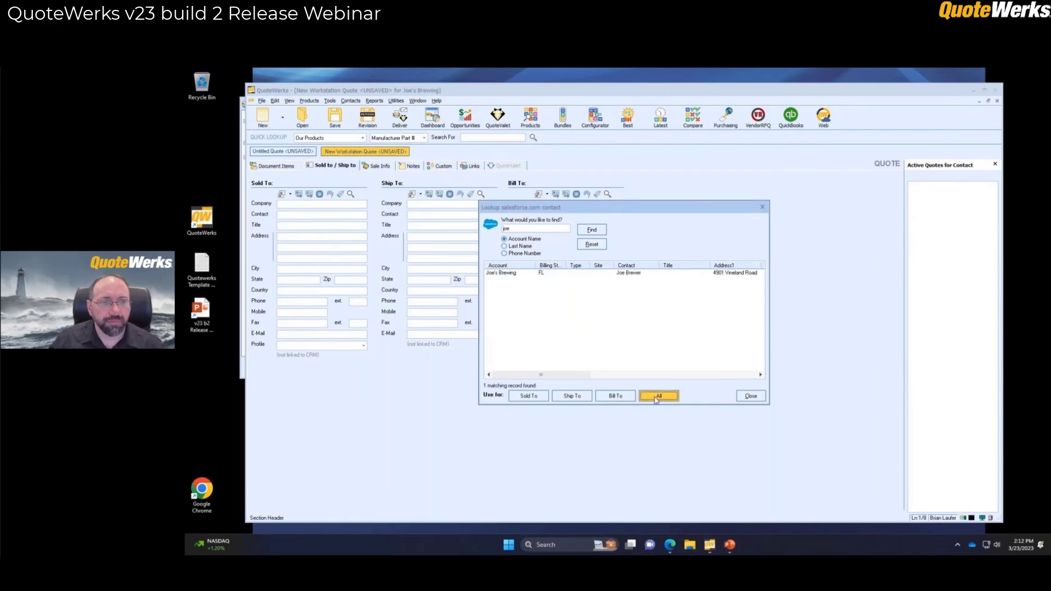
click(659, 395)
click(275, 166)
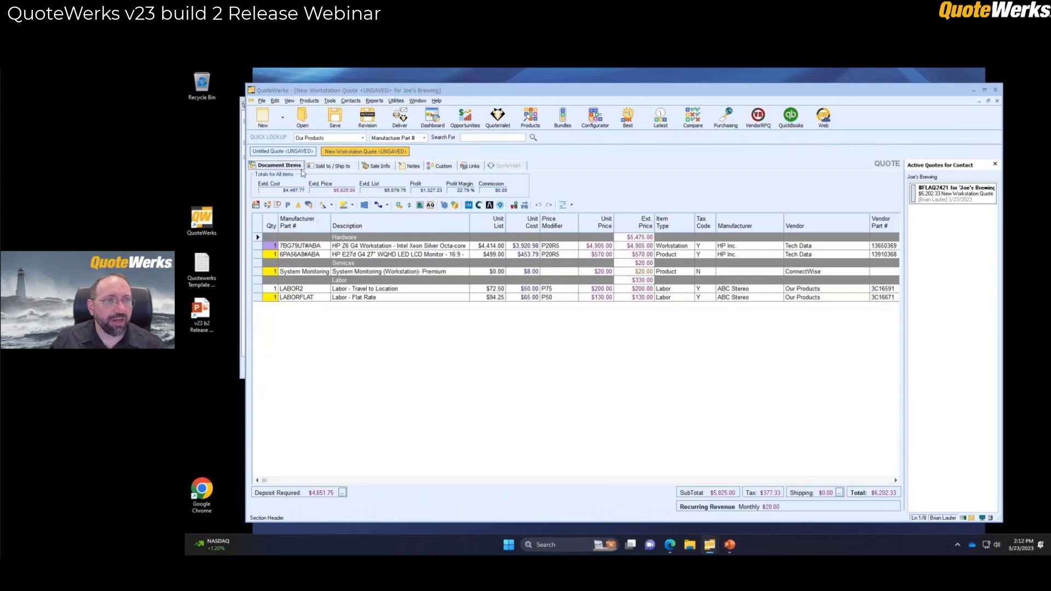
Set the HP Z6 G4 Workstation quantity to 5 and save the quote as "New Workstation Quote - Joe 5 Workstations"
click(334, 127)
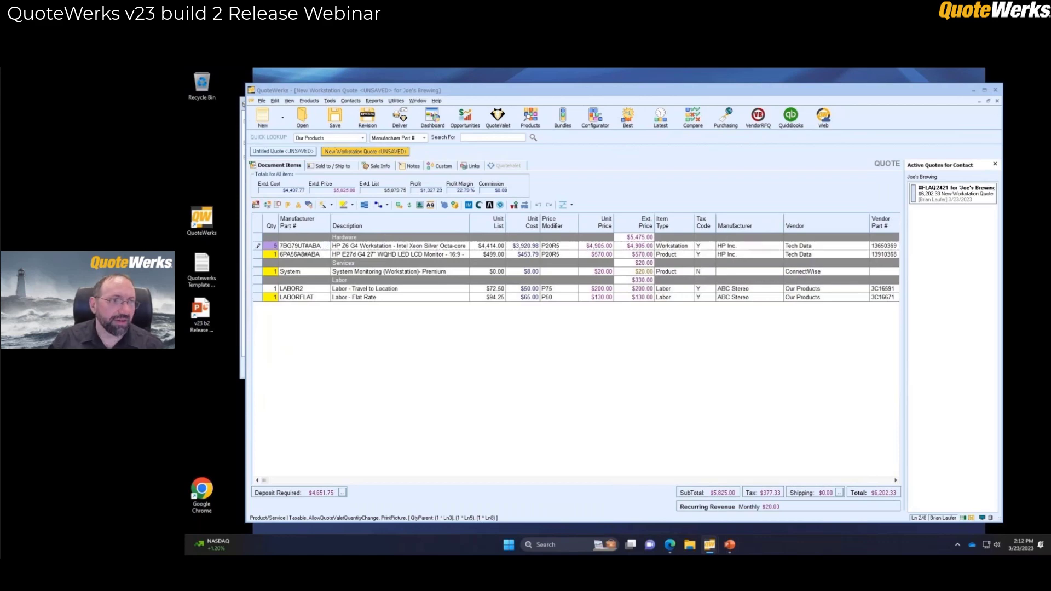
click(374, 247)
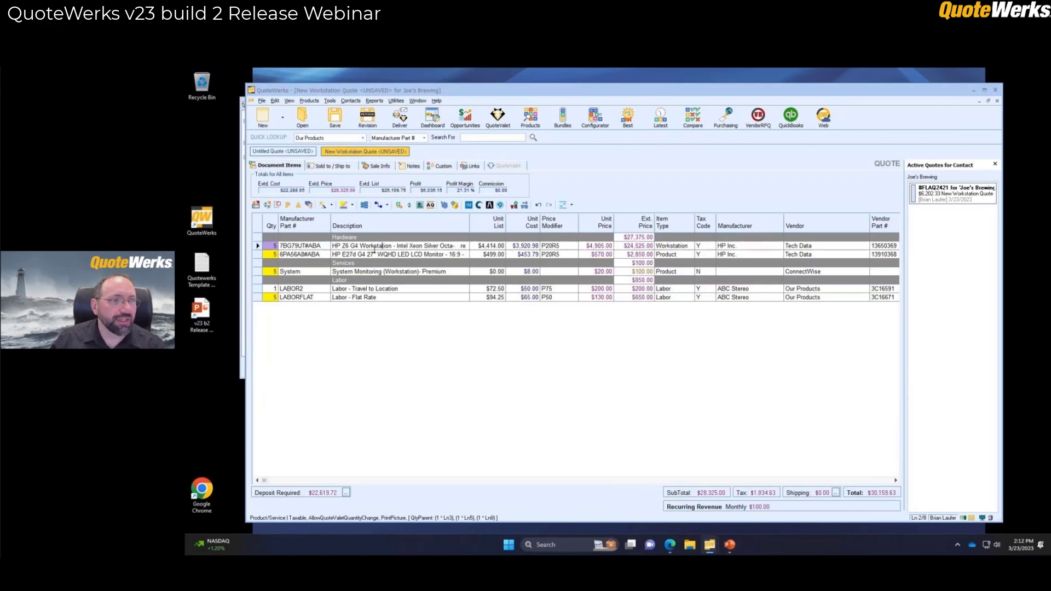
click(341, 122)
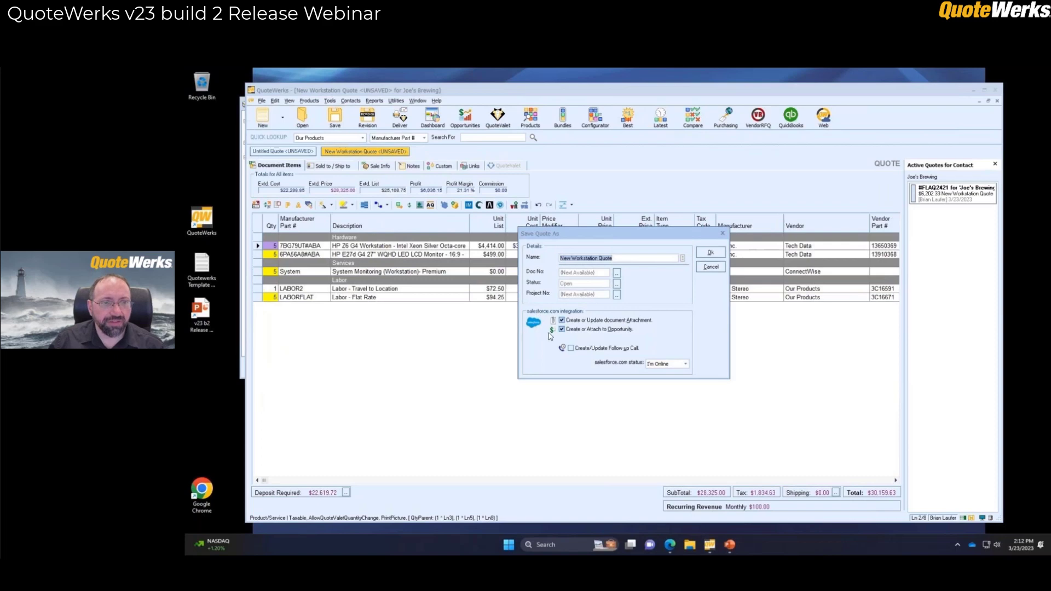
click(635, 258)
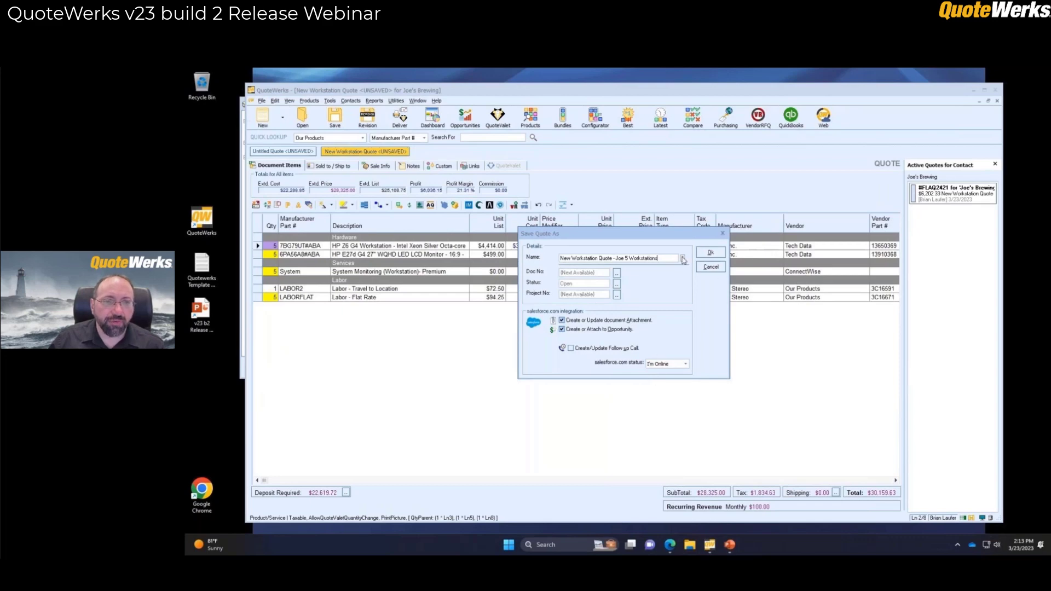
click(711, 254)
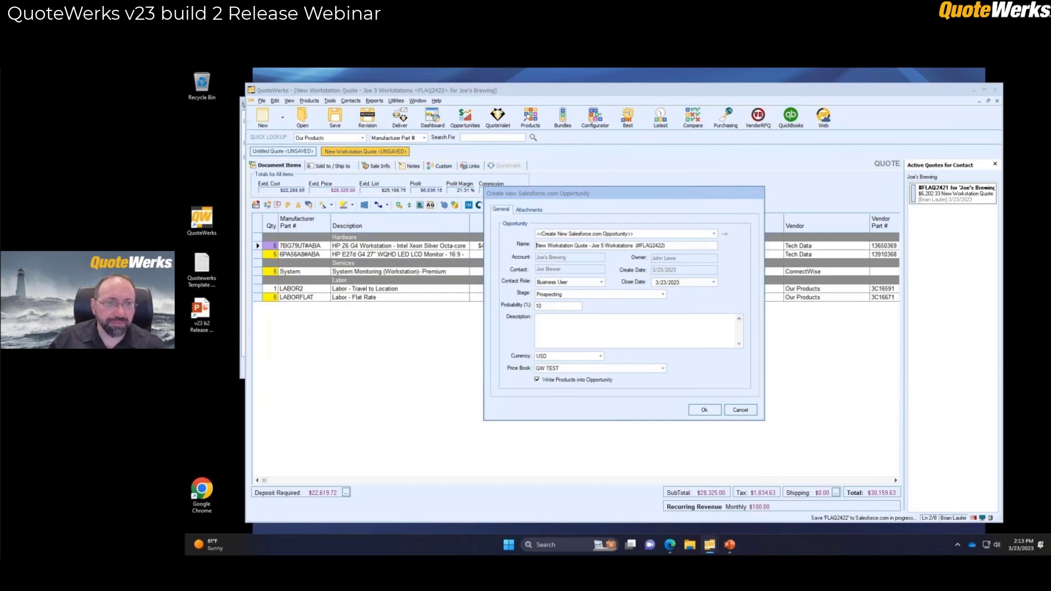
Create the Salesforce opportunity with the stage Proposal/Price Quote and skip the Autotask export
click(644, 296)
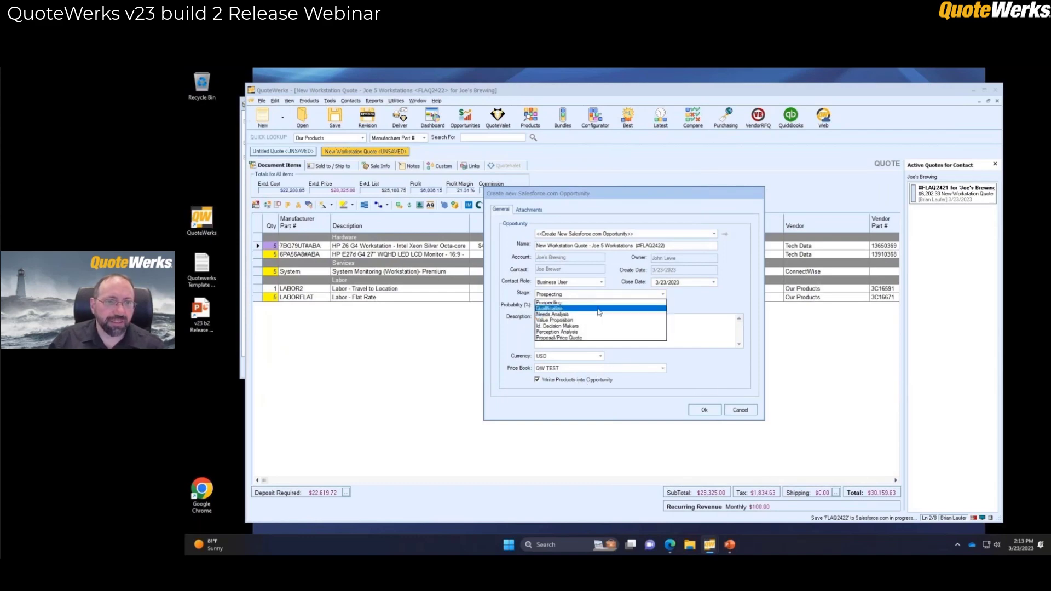
click(600, 339)
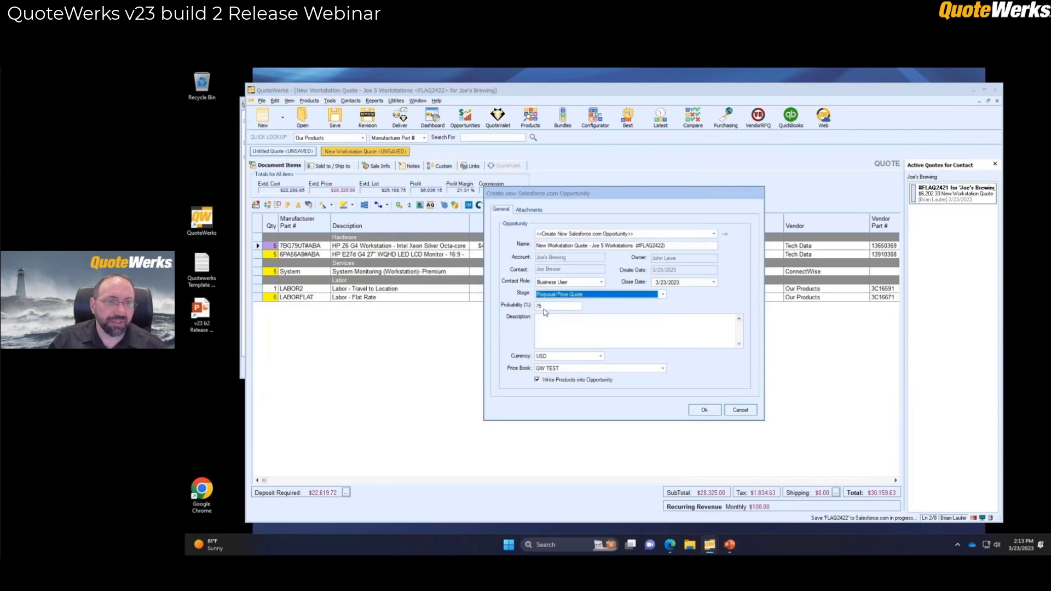
click(704, 412)
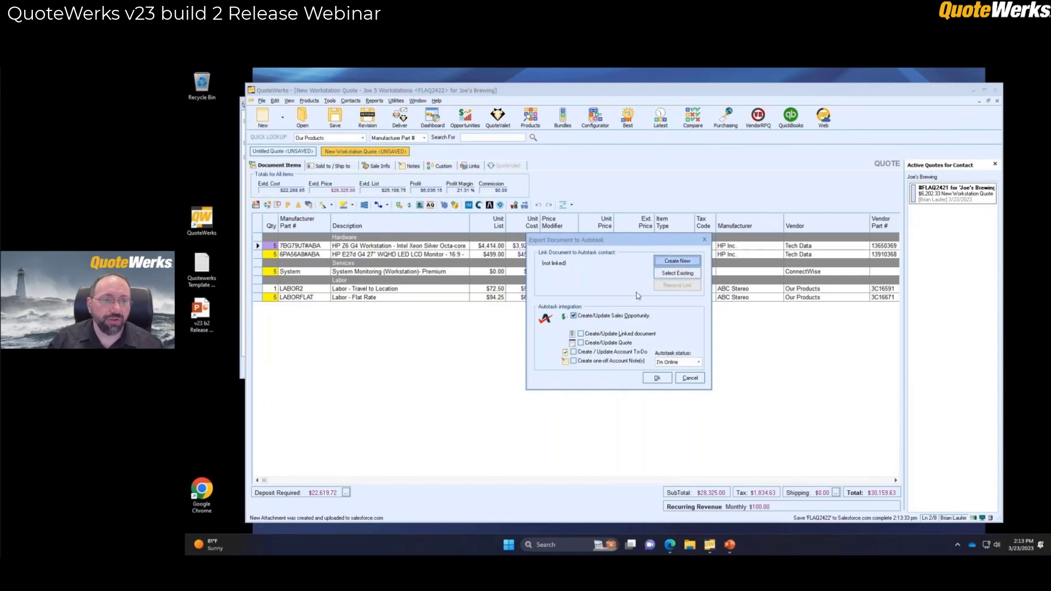
click(611, 316)
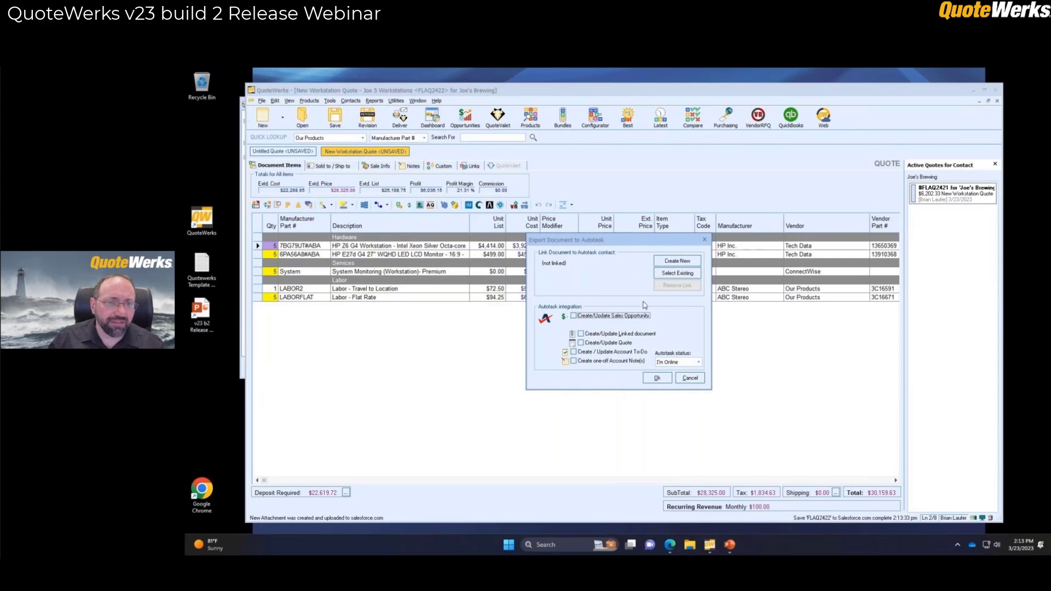
click(693, 379)
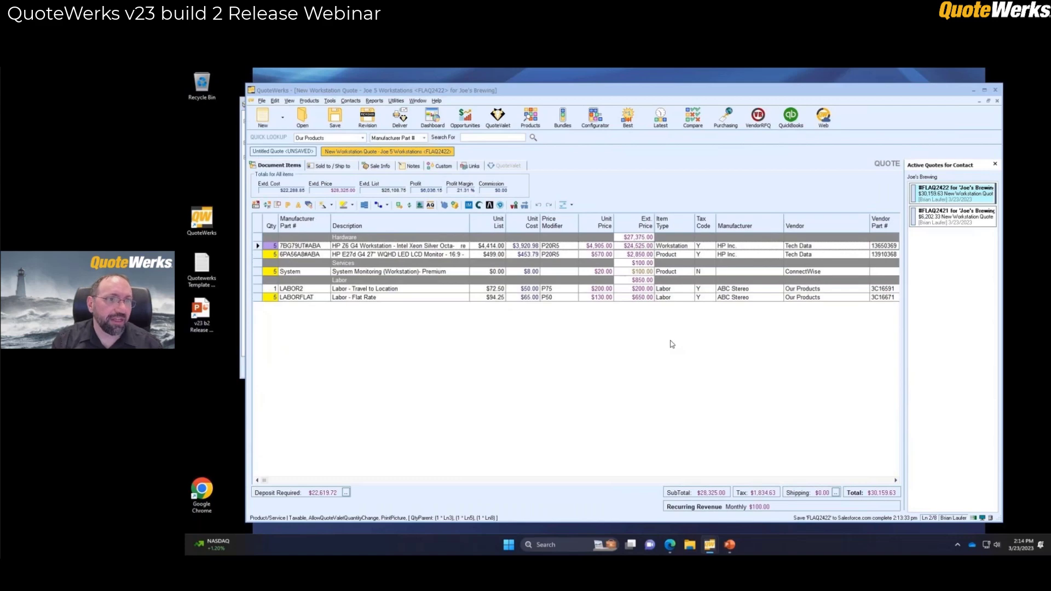
Save the quote again, updating its existing Salesforce opportunity, and dismiss the Autotask export
click(333, 126)
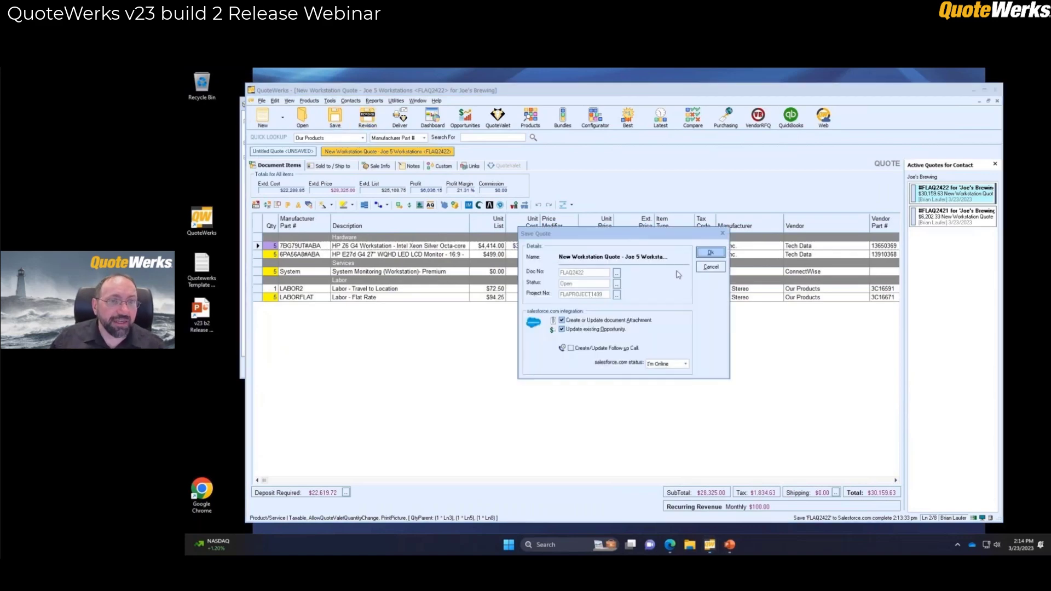
click(710, 252)
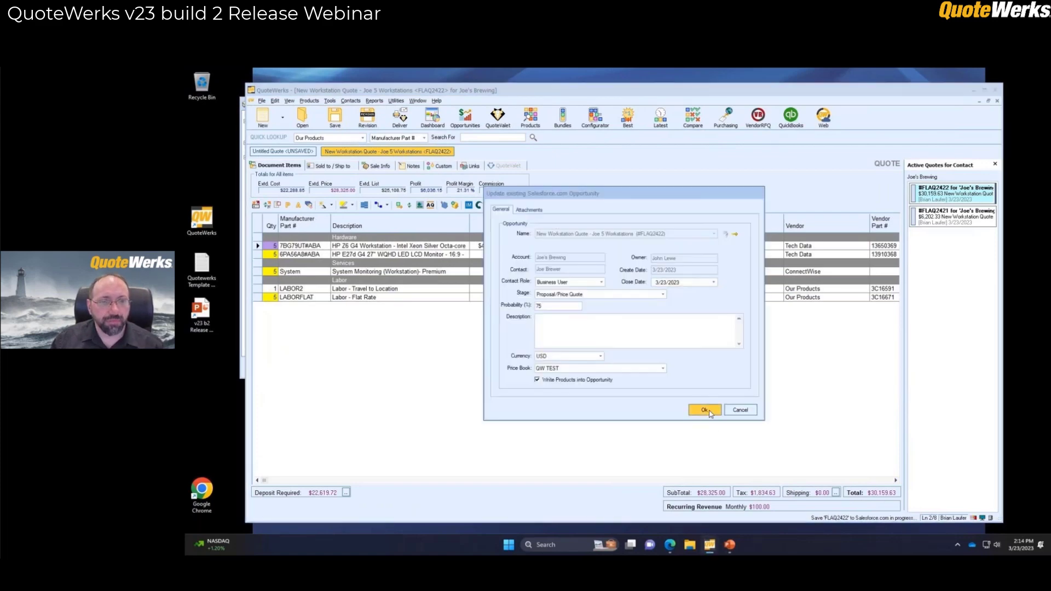
click(706, 410)
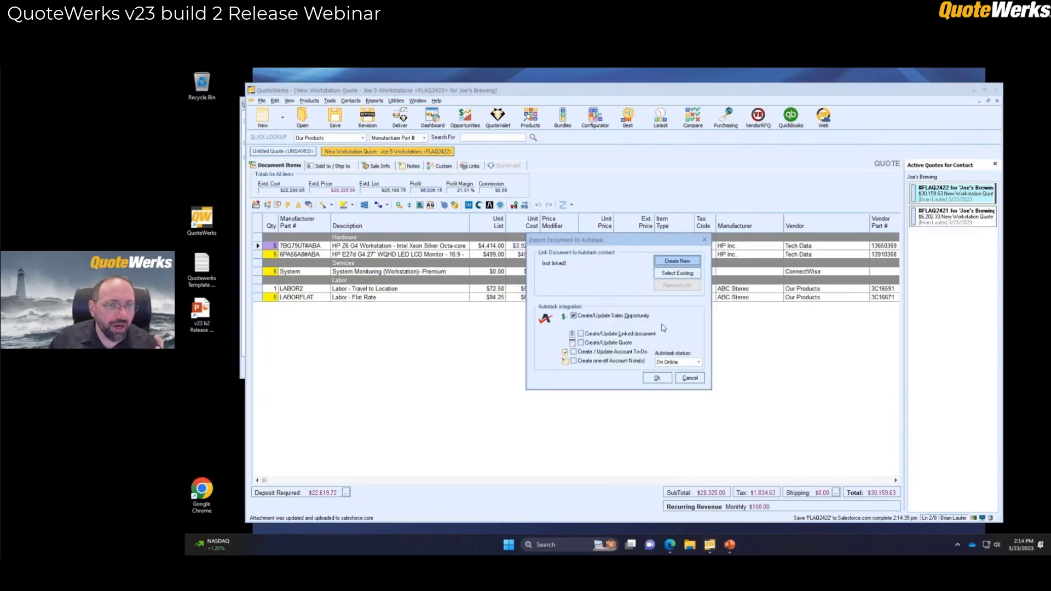
click(690, 378)
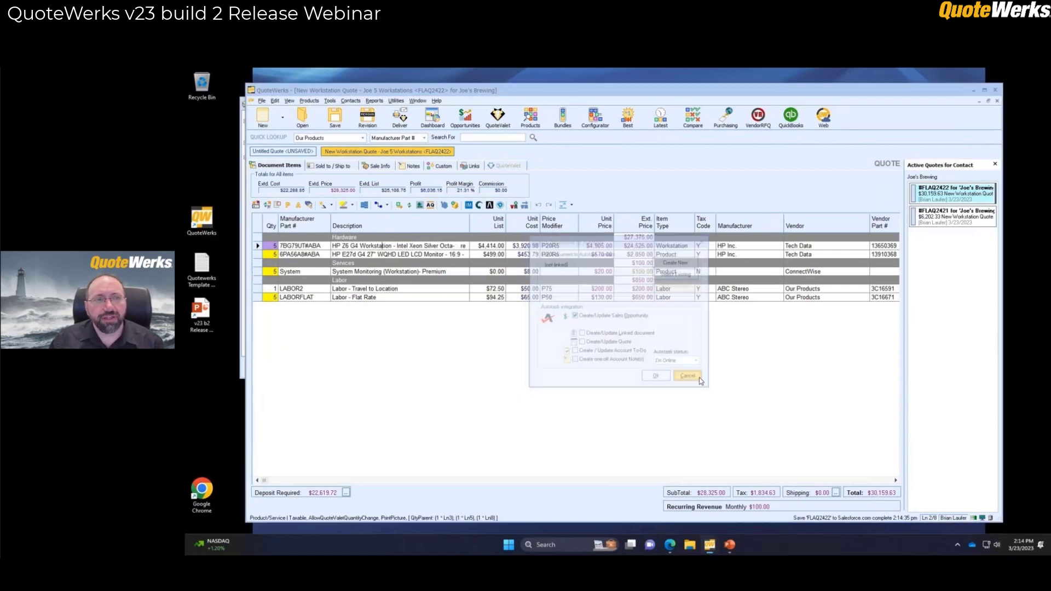
In the contact manager setup, keep Autotask as secondary CRM and disable displaying its export window on each save
click(351, 101)
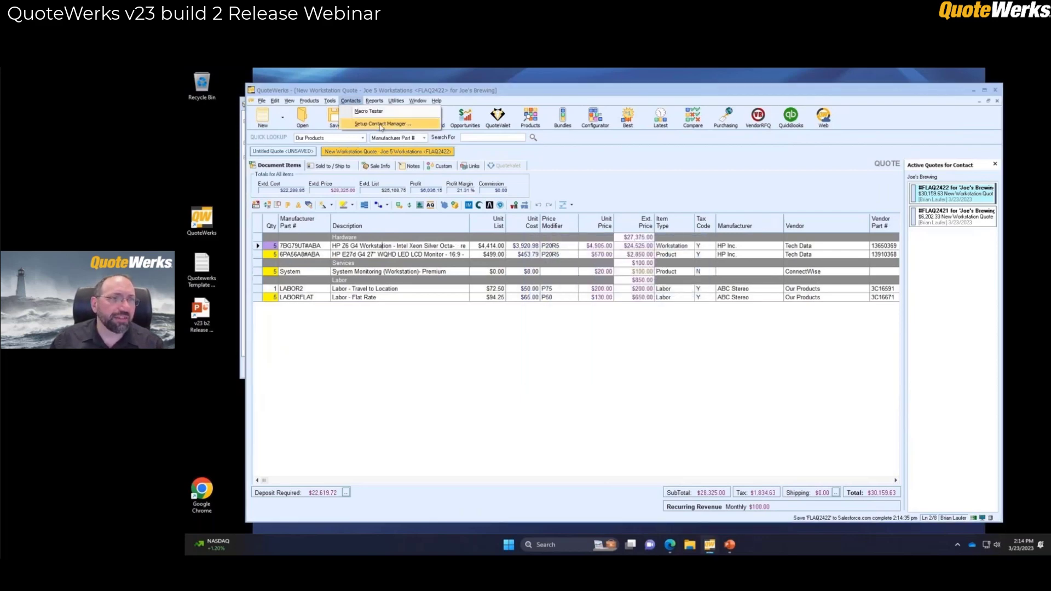
click(381, 125)
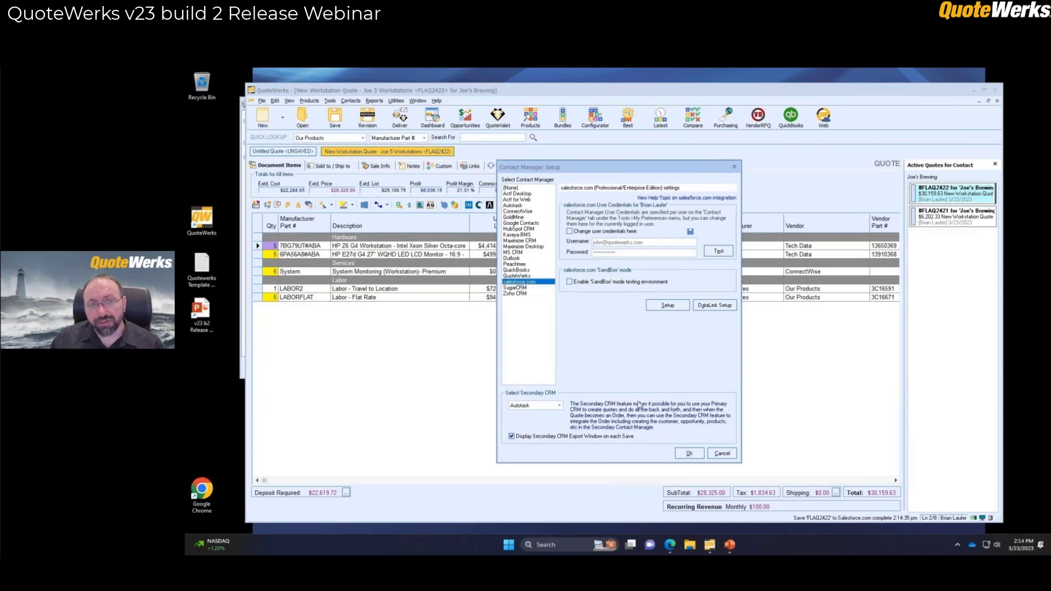
click(530, 406)
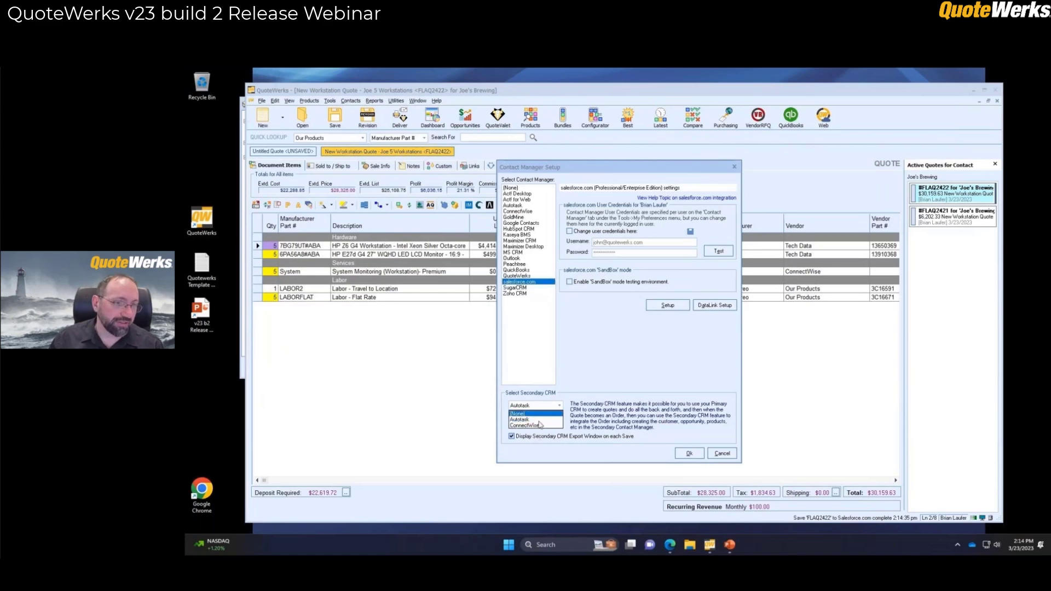
click(545, 420)
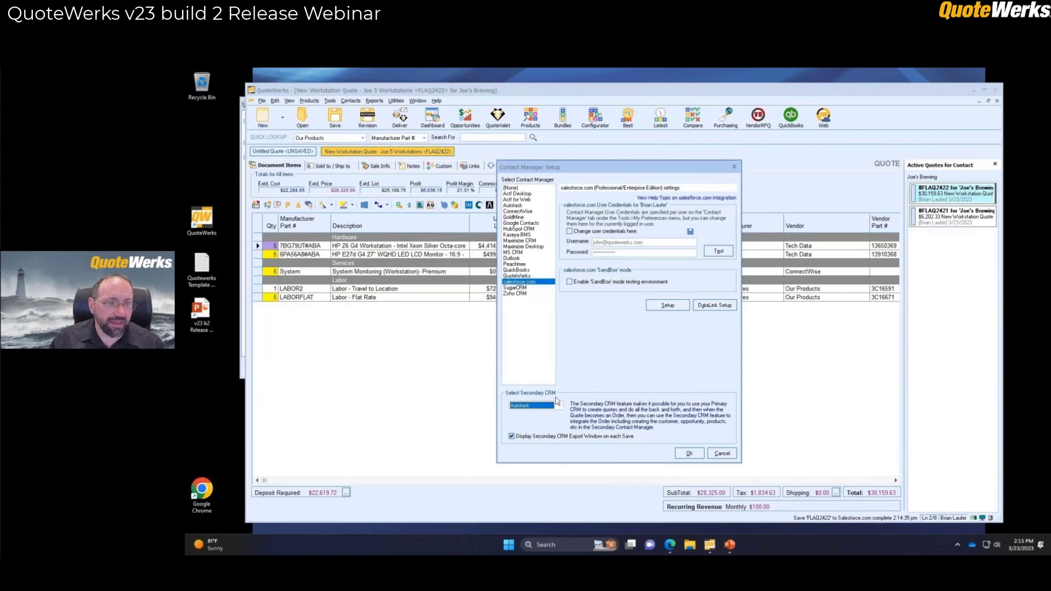
click(515, 437)
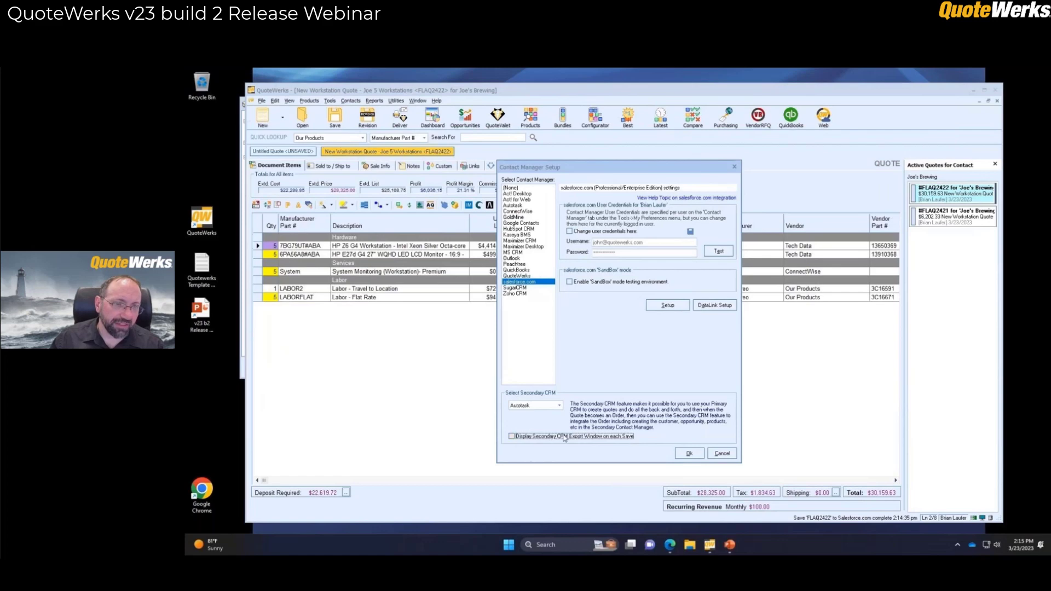
click(689, 454)
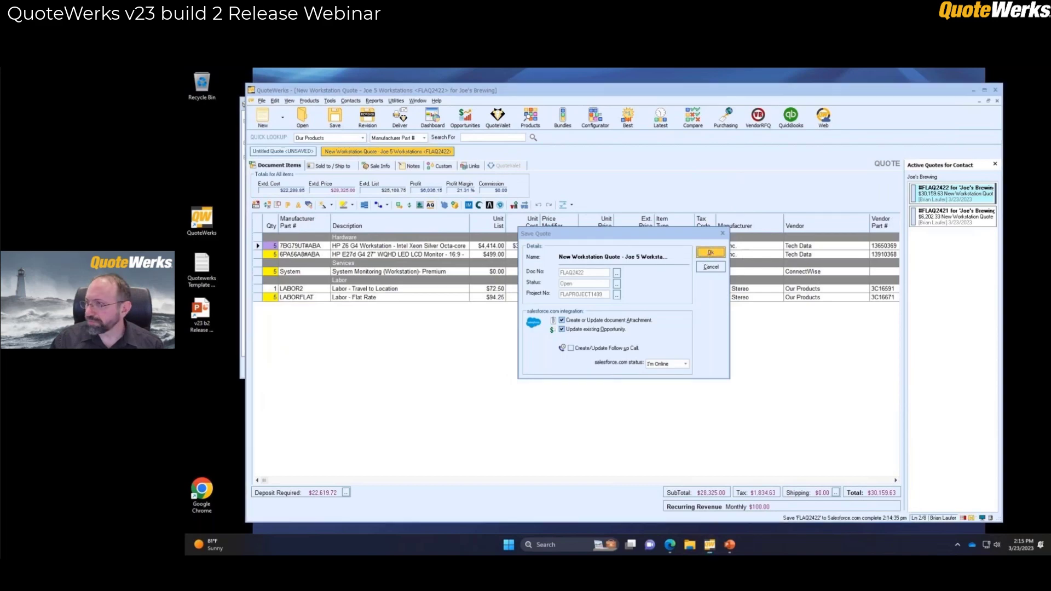
Resave the workstation quote with the new CRM setting and update the linked Salesforce opportunity
click(710, 253)
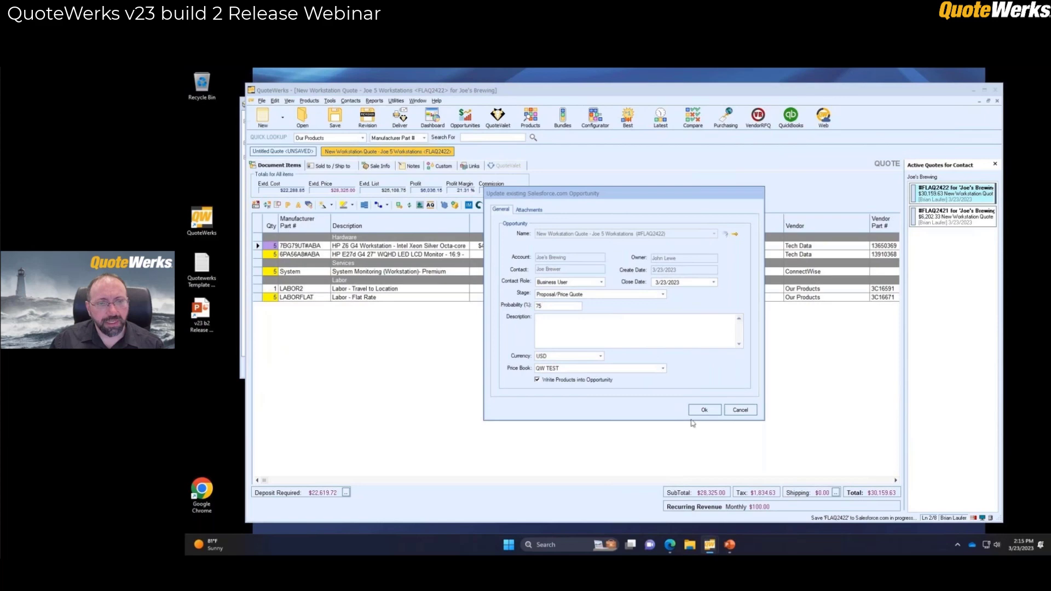
click(693, 412)
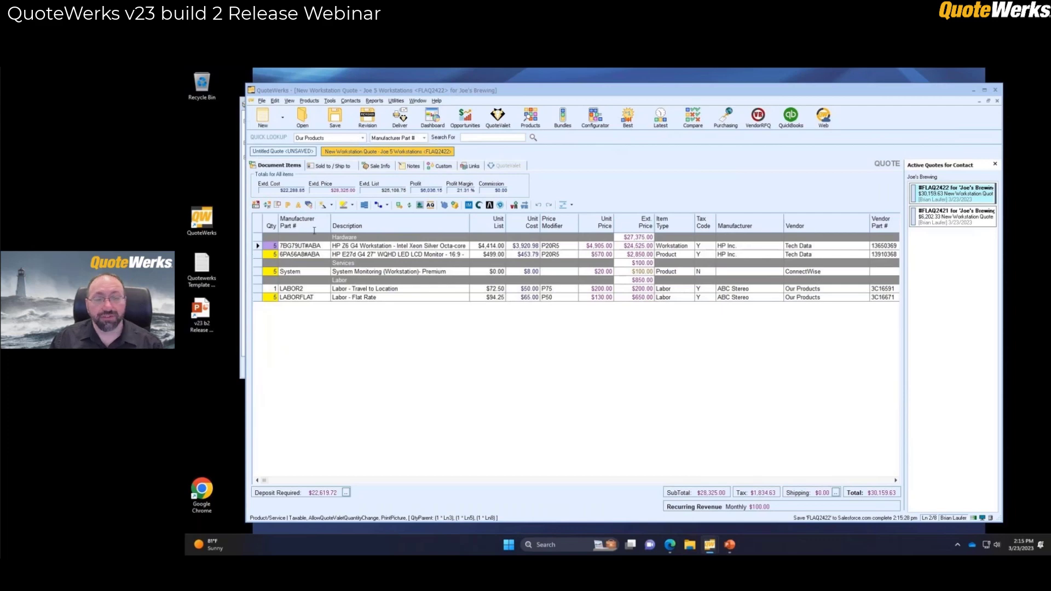
Convert the workstation quote to an order and close its existing Salesforce opportunity as won, writing the products into the opportunity
click(261, 100)
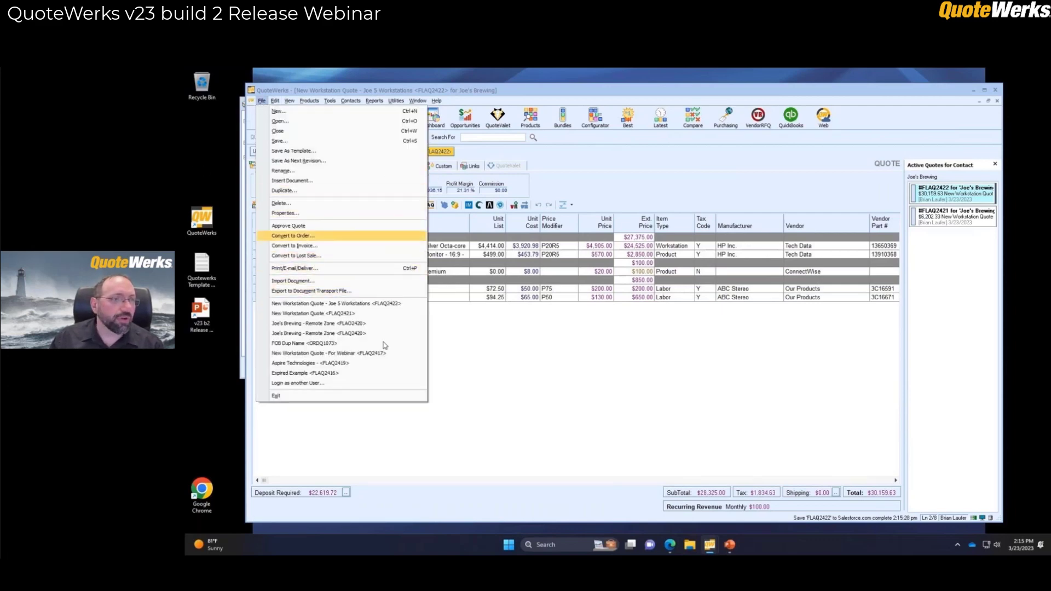
click(335, 241)
click(621, 423)
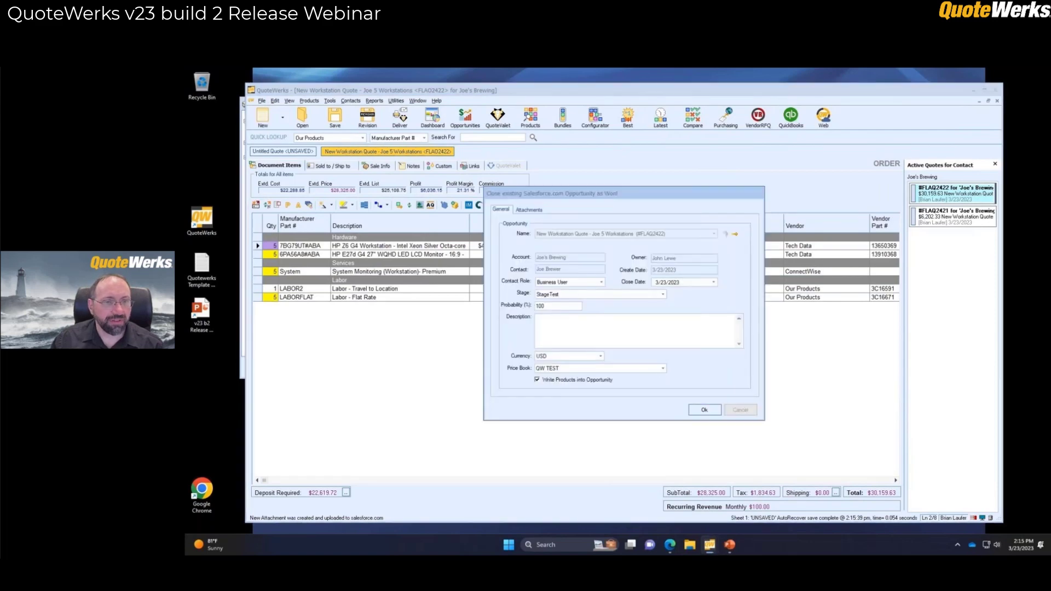
click(704, 410)
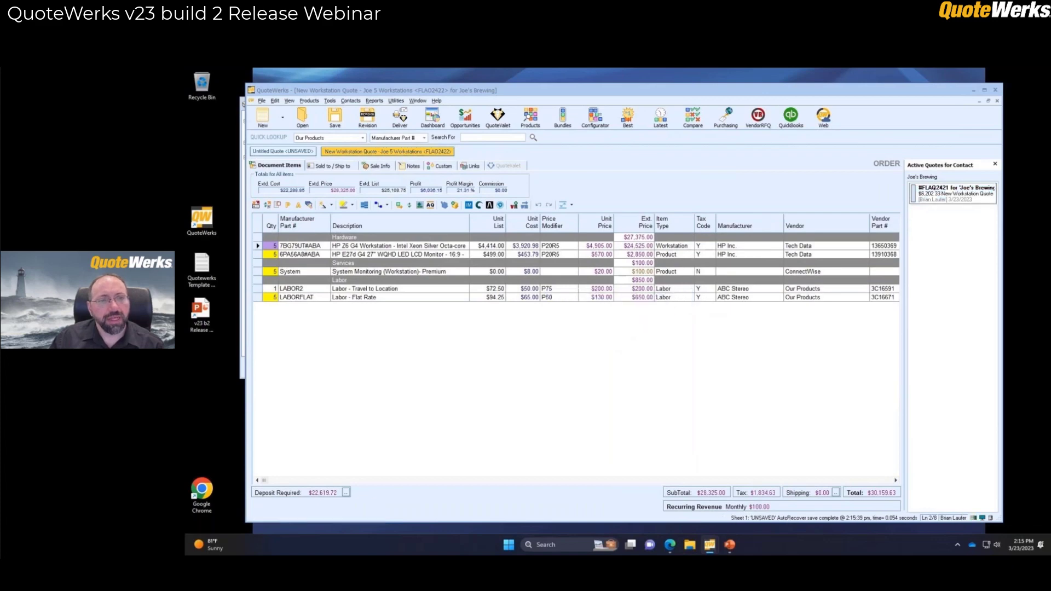
Start the order's export to the secondary CRM and link it to the existing Autotask contact of Joes Brewing Company, looking up account names beginning with "joe"
click(330, 102)
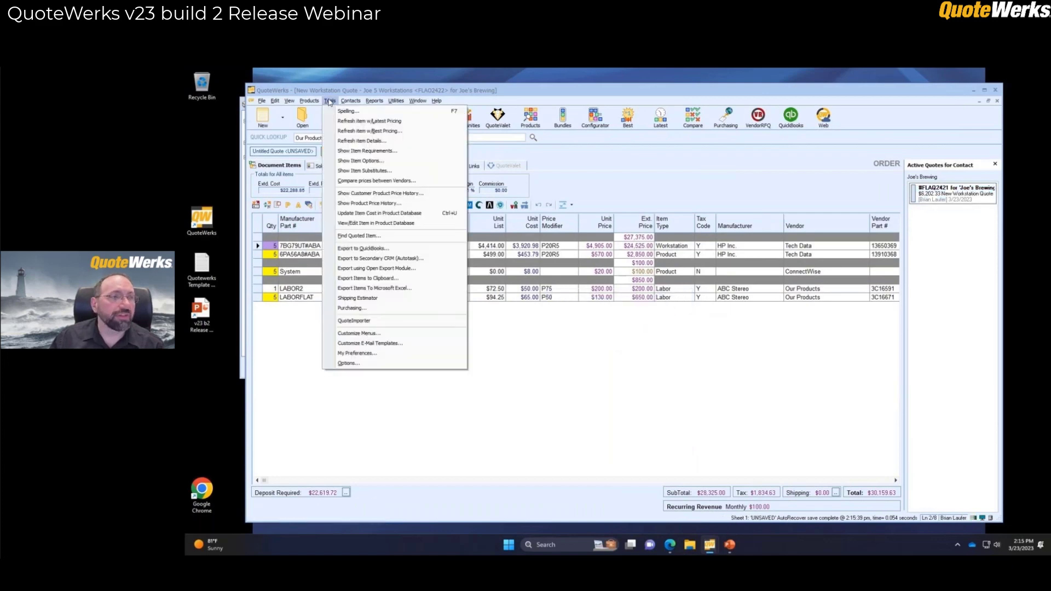
click(378, 259)
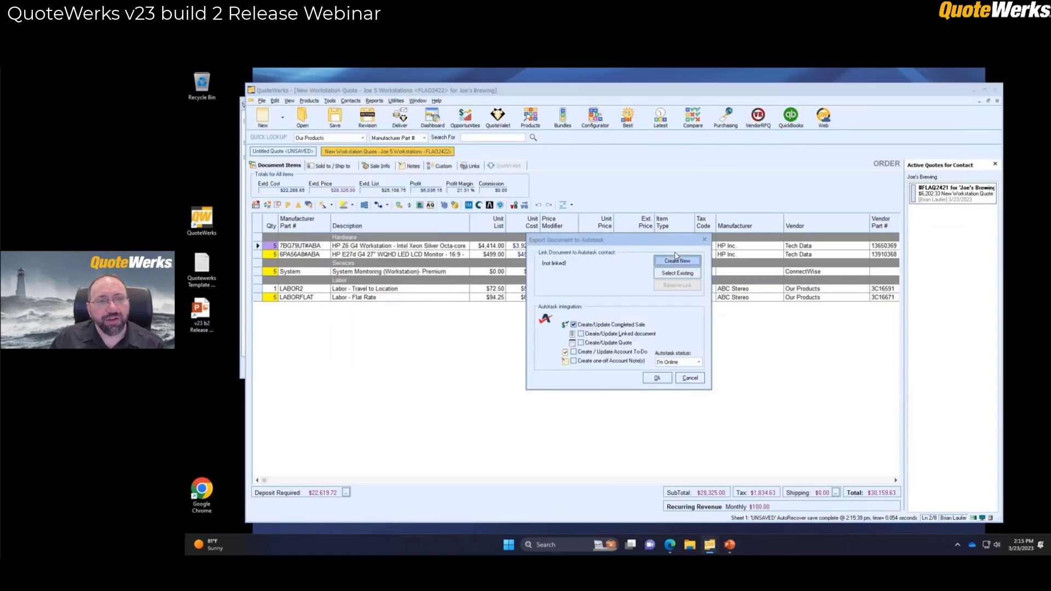
click(675, 272)
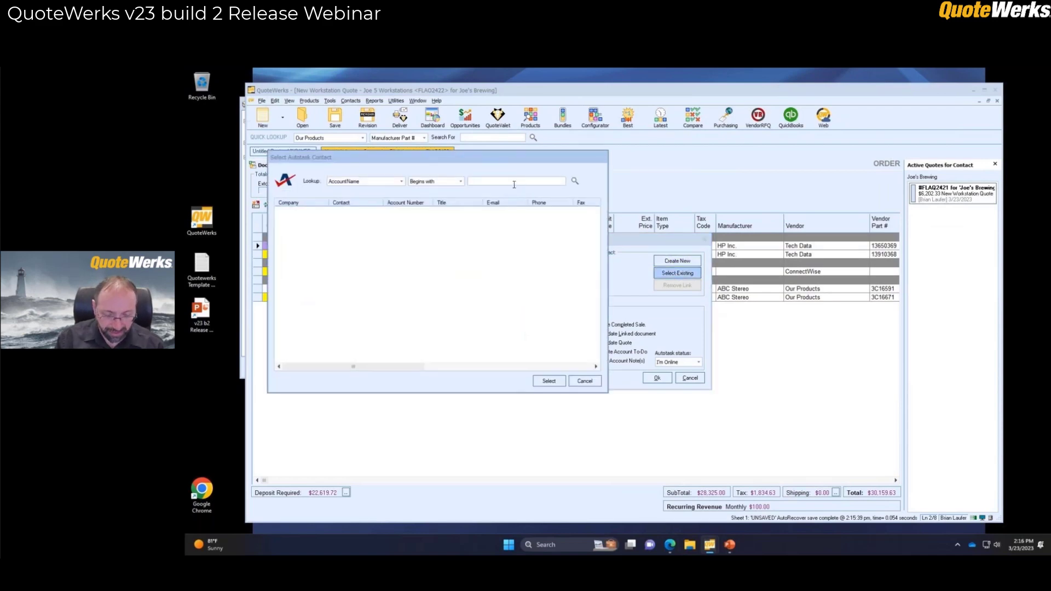
click(514, 181)
text(joe)
key(Return)
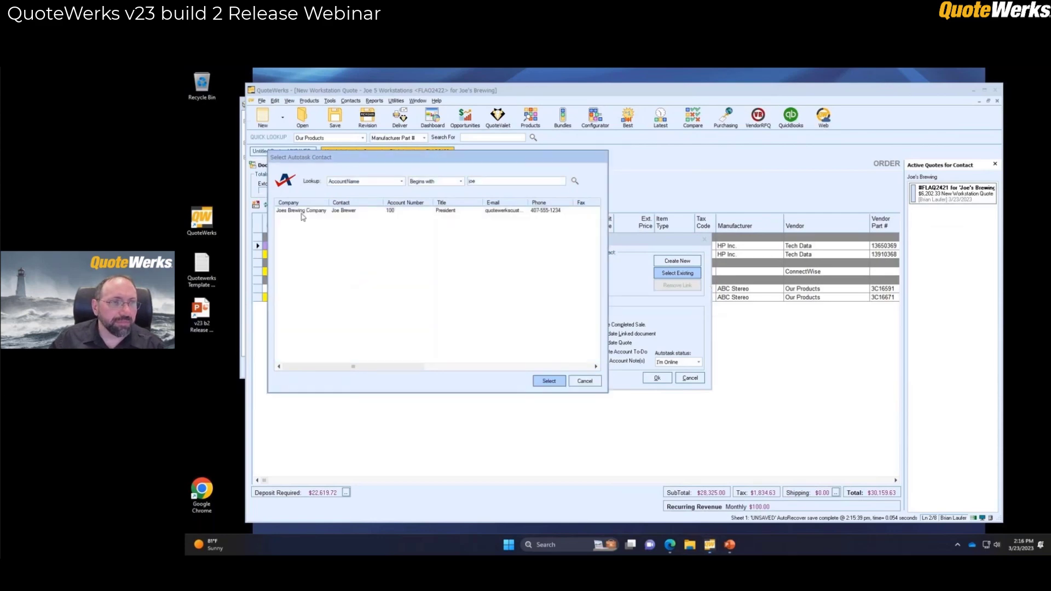
click(302, 214)
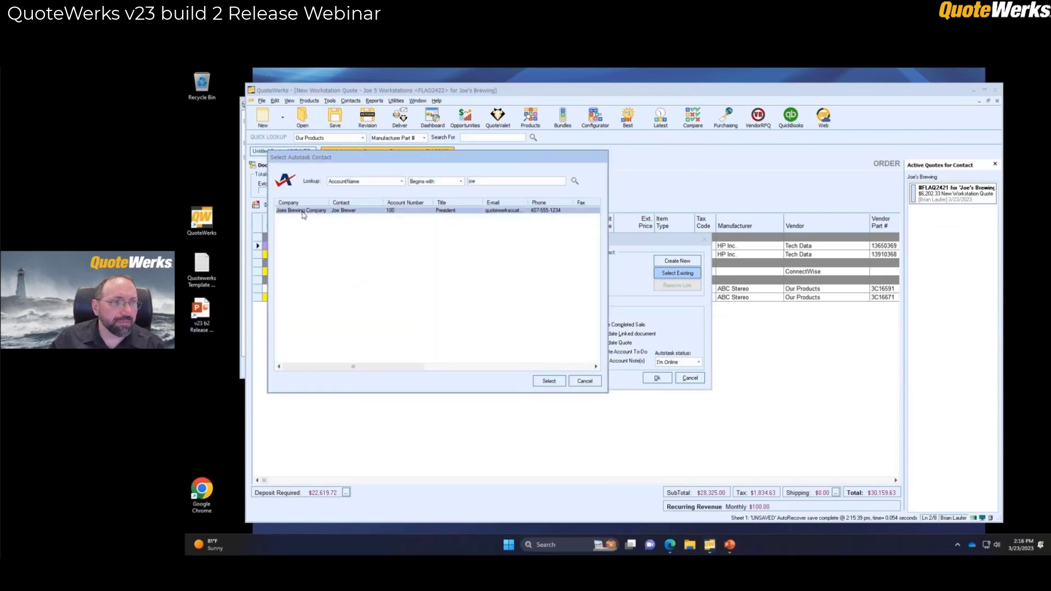
click(544, 382)
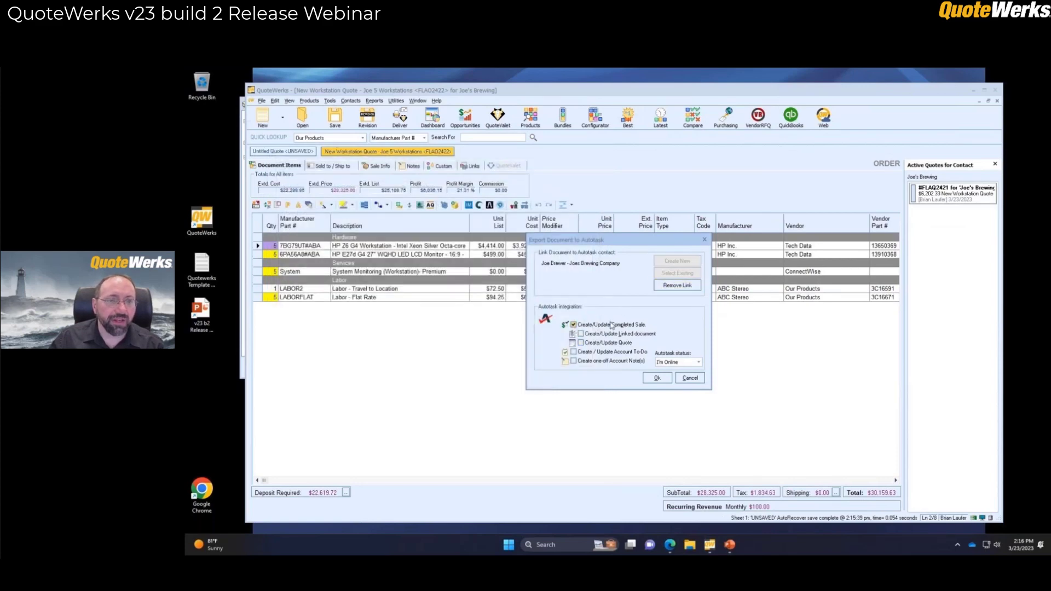
Export the completed sale to Autotask with a linked document and quote, creating a closed opportunity and saving the Autotask quote as won
click(602, 336)
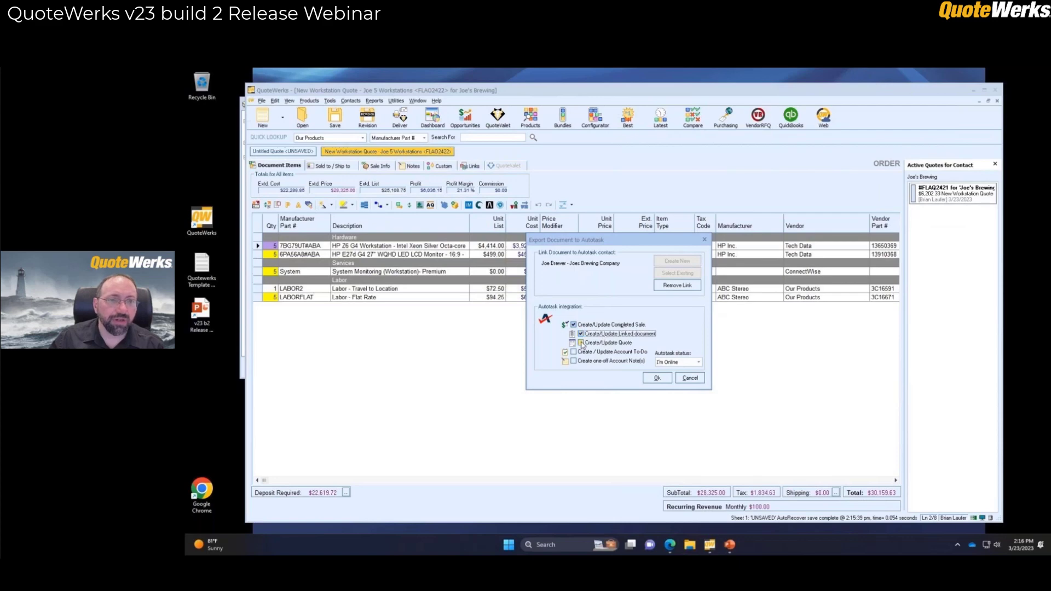
click(581, 343)
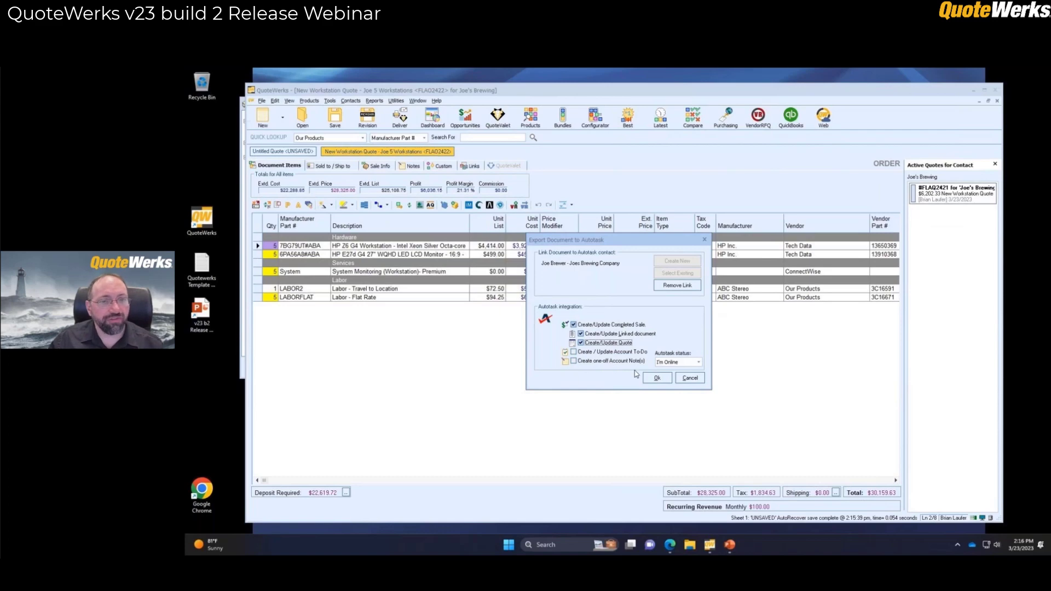
click(657, 378)
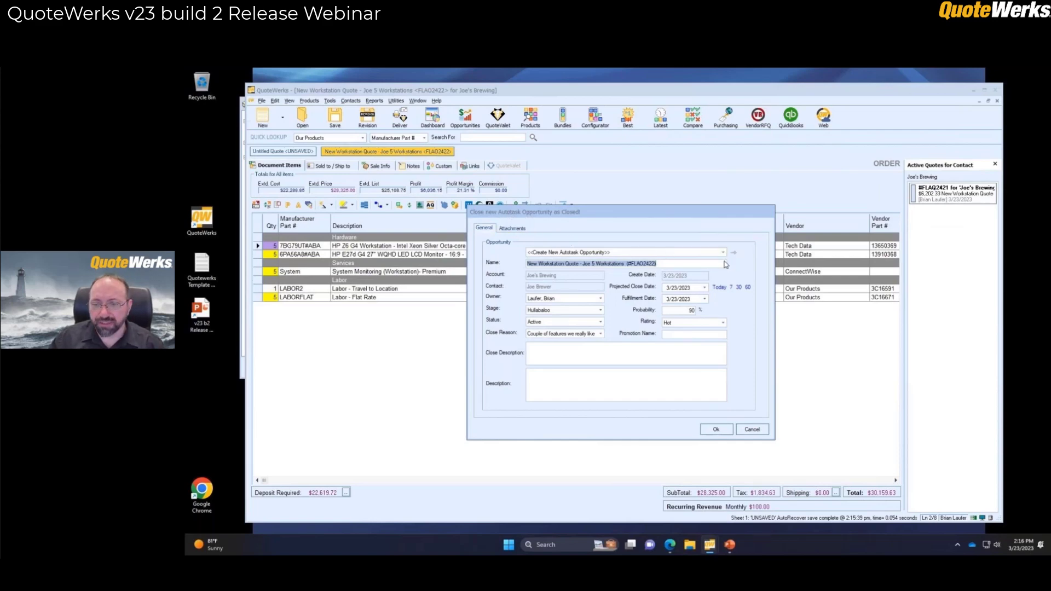
click(717, 430)
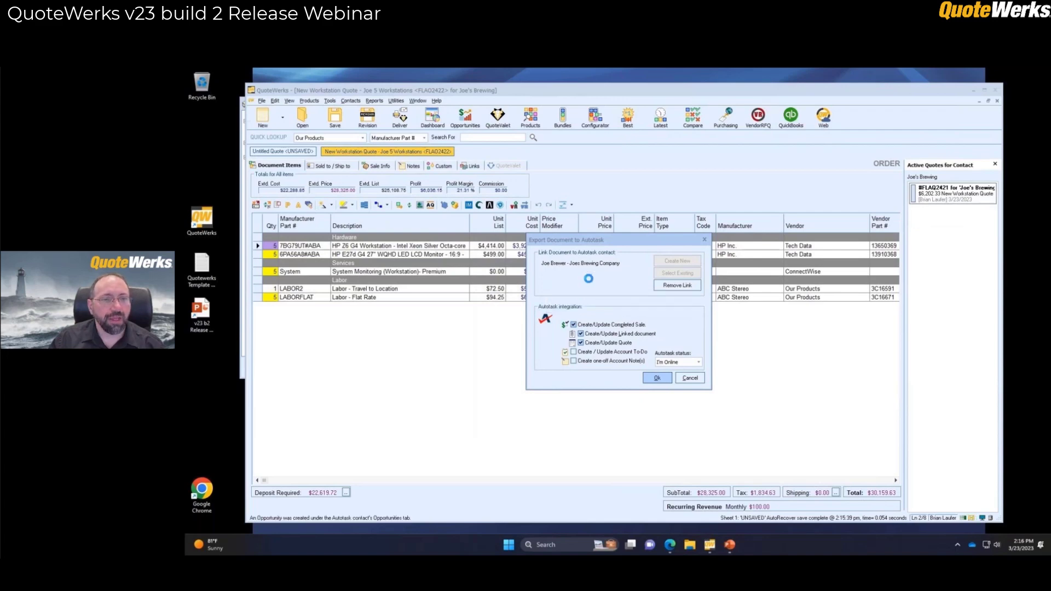
key(Return)
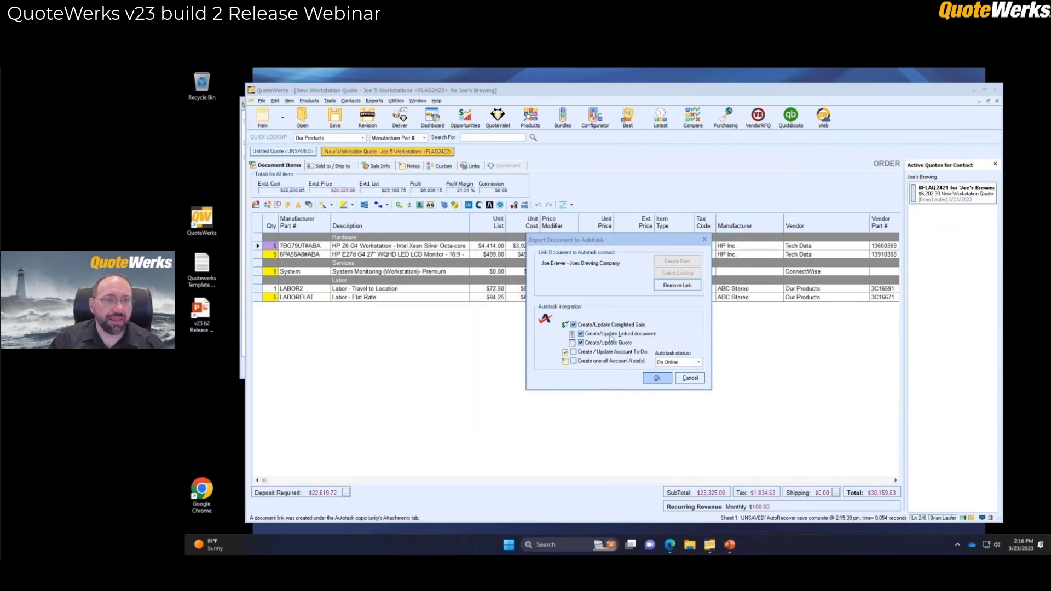
click(657, 378)
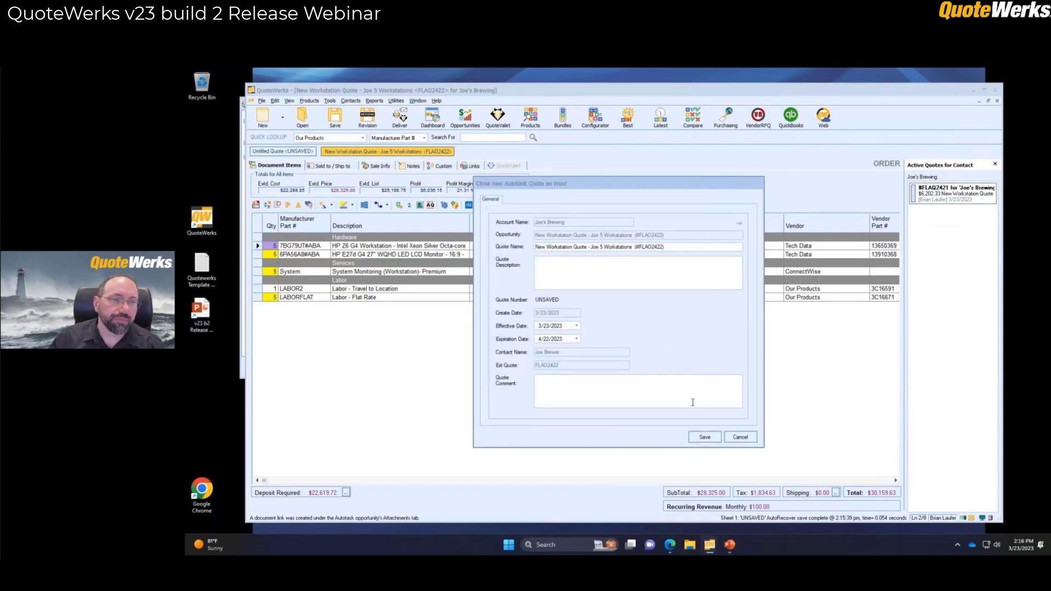
click(701, 436)
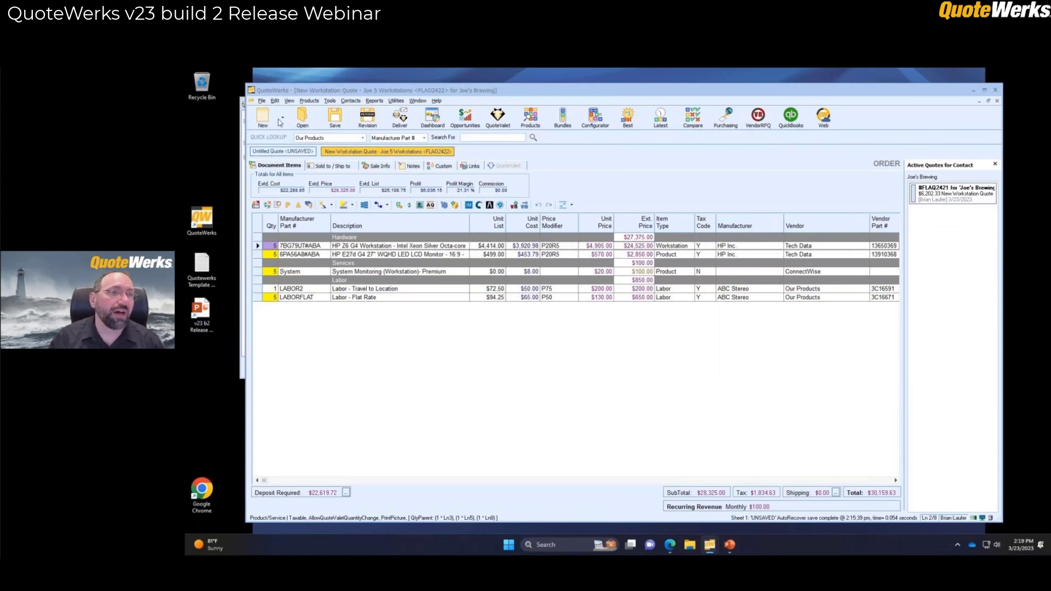
Try saving the order with the salesforce.com status set to I'm Offline, and cancel the save
click(263, 102)
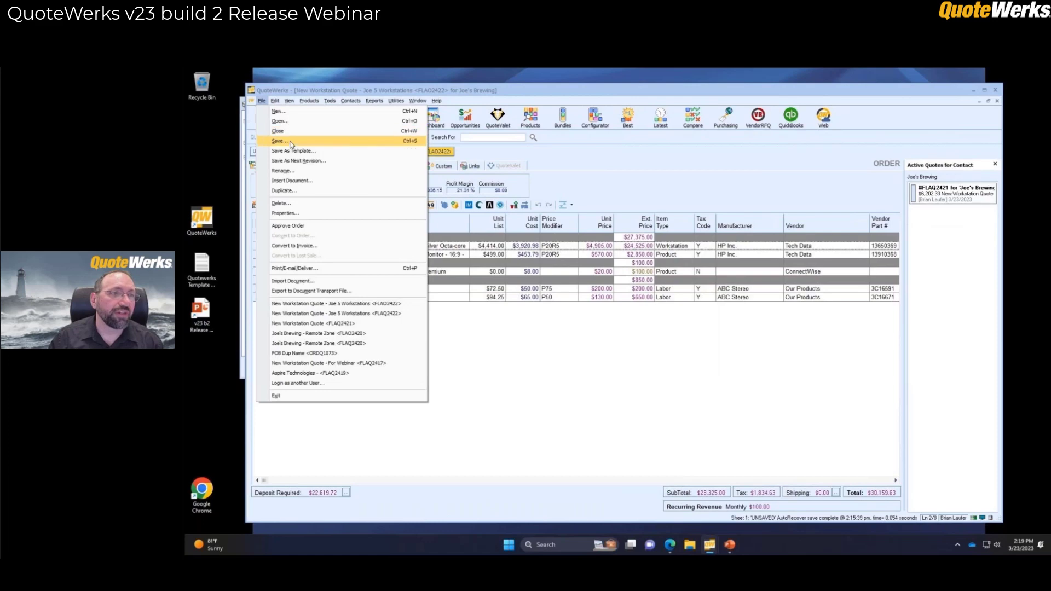
click(292, 141)
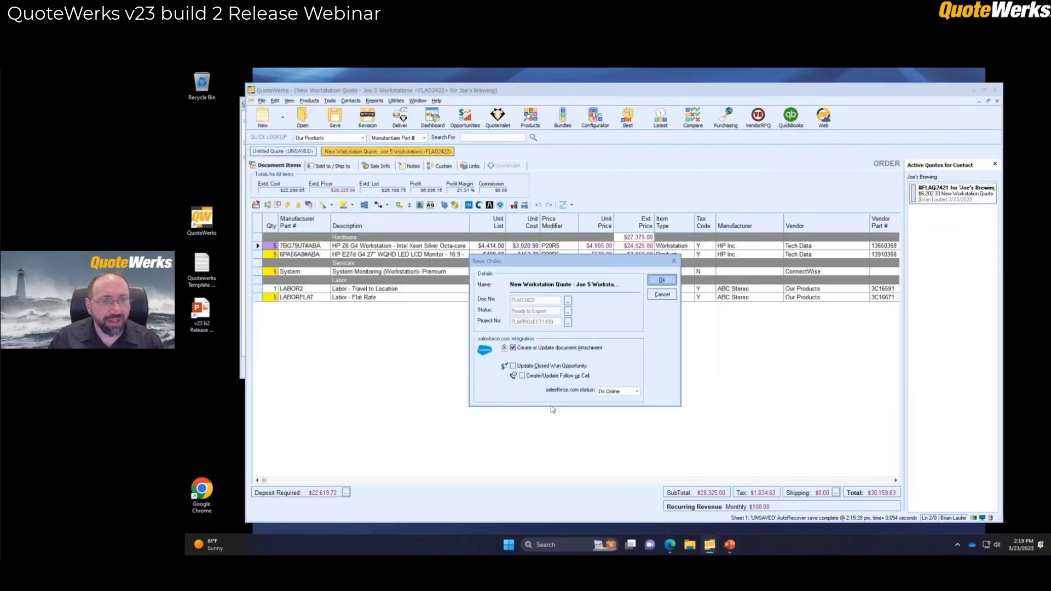
click(619, 392)
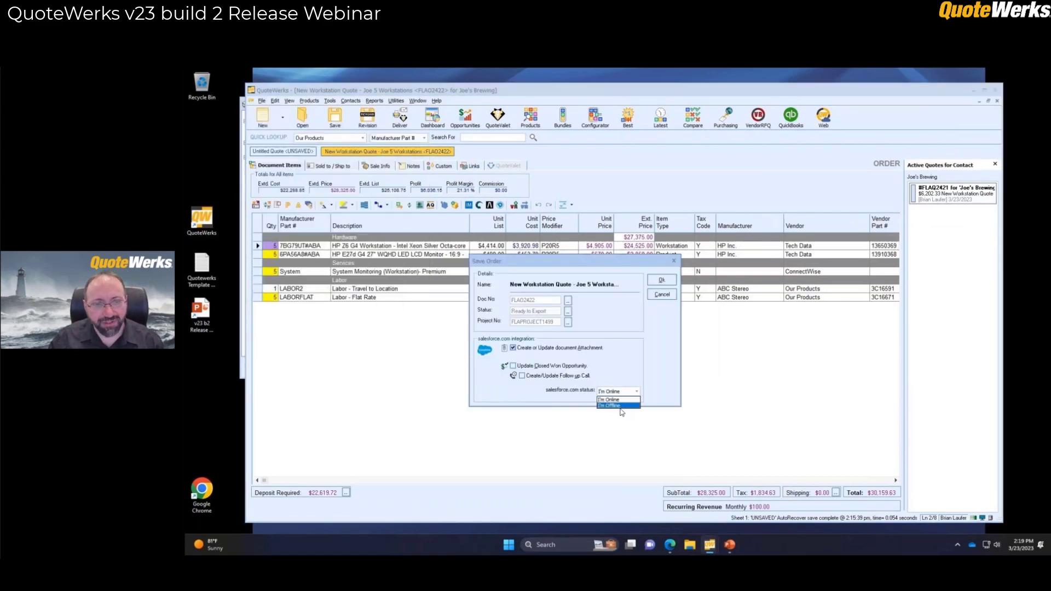
click(617, 407)
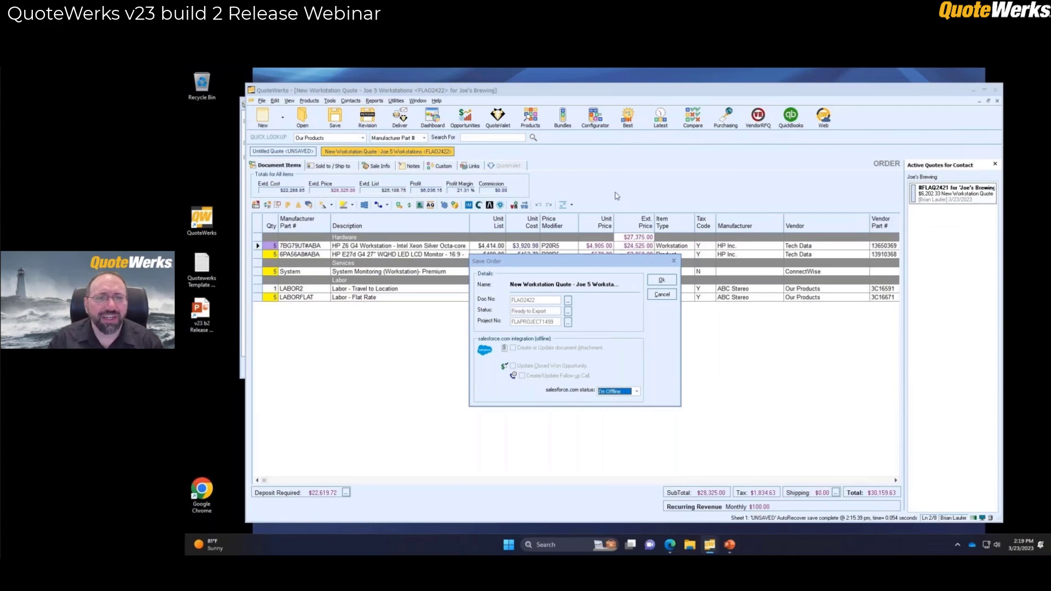
click(656, 296)
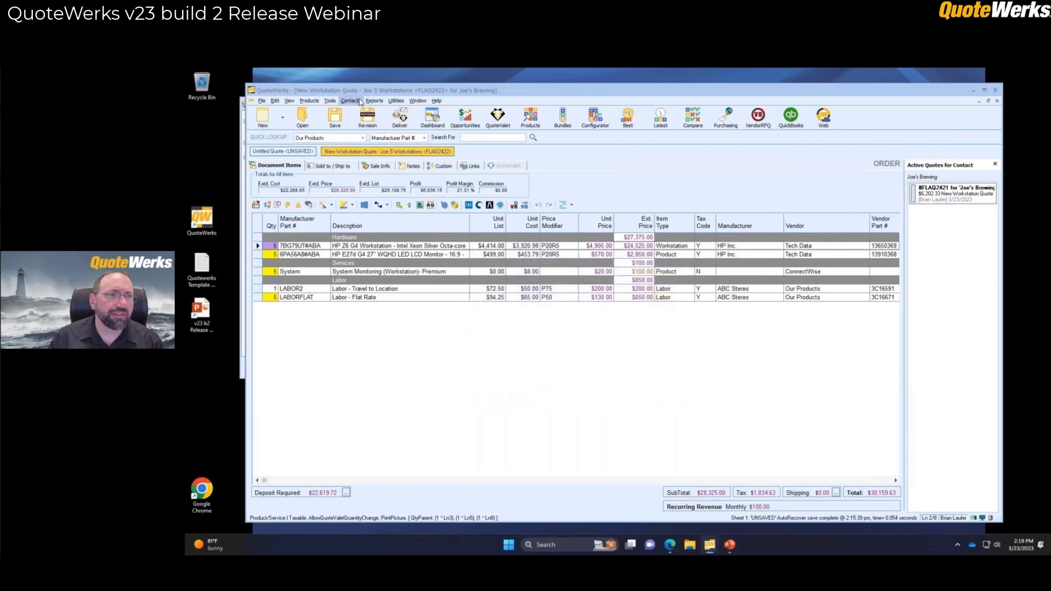
Review the Autotask opportunity settings in the contact manager setup, reselect salesforce.com as contact manager, and cancel the setup
click(351, 102)
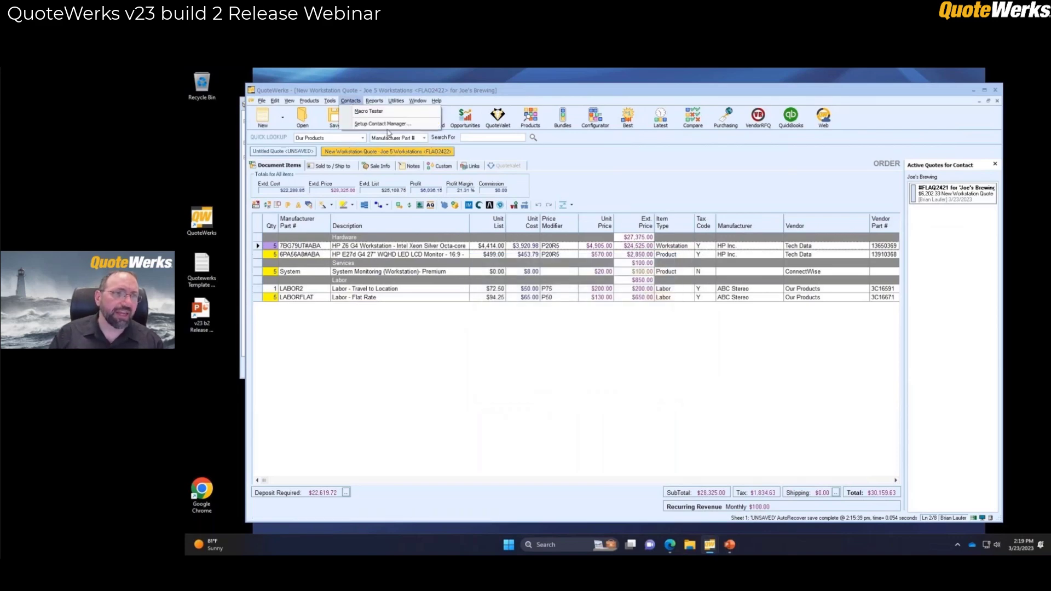
click(464, 376)
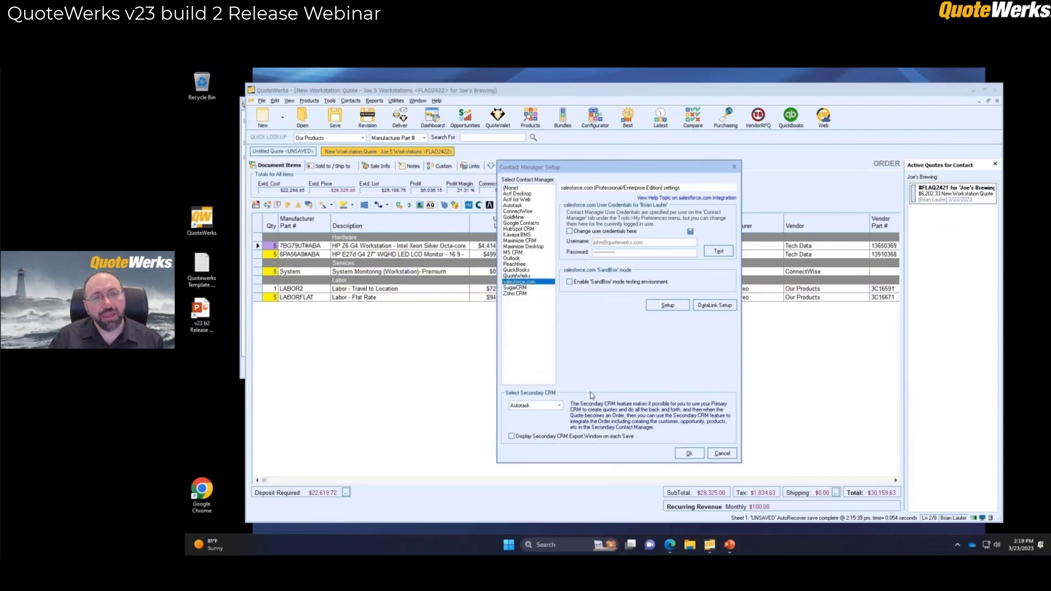
click(516, 206)
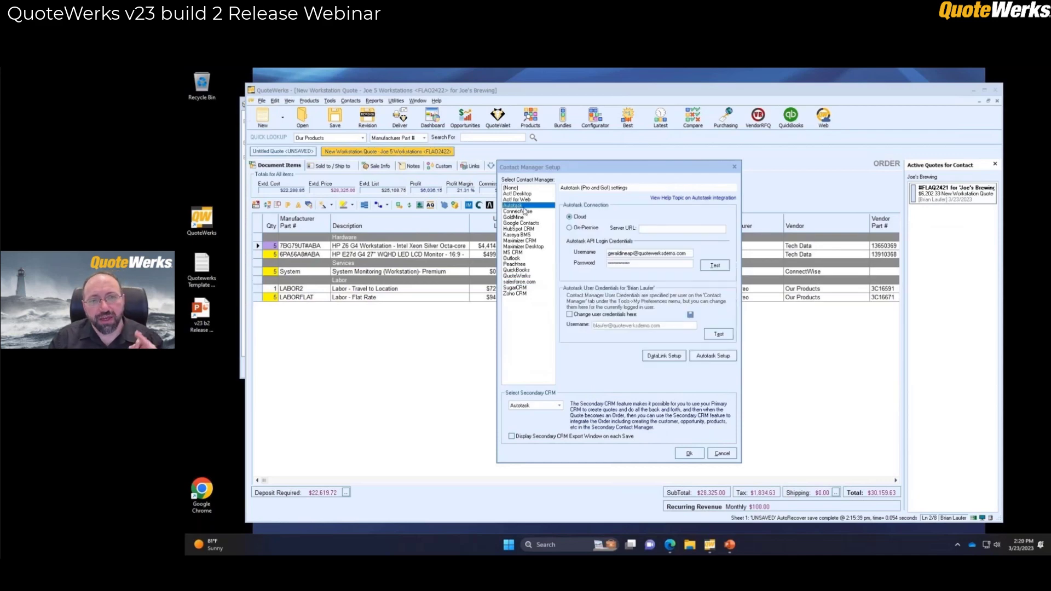
click(712, 356)
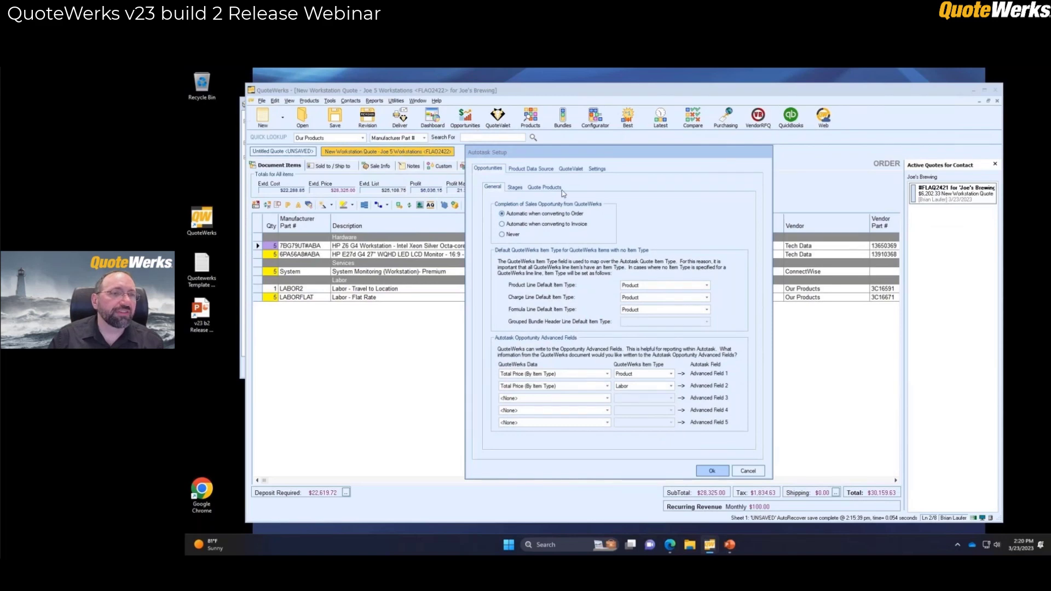
click(711, 471)
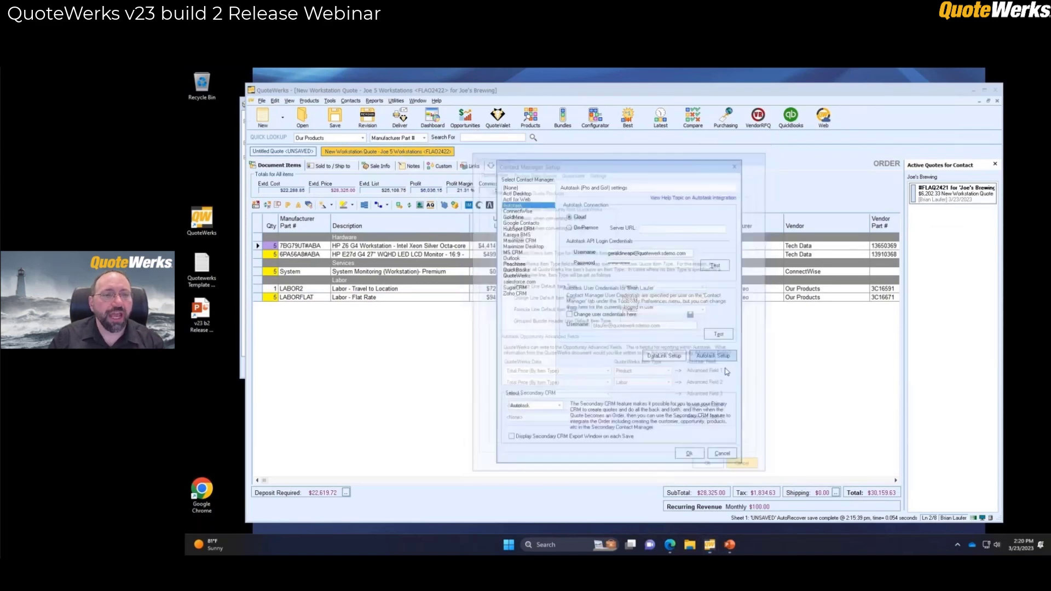
click(516, 282)
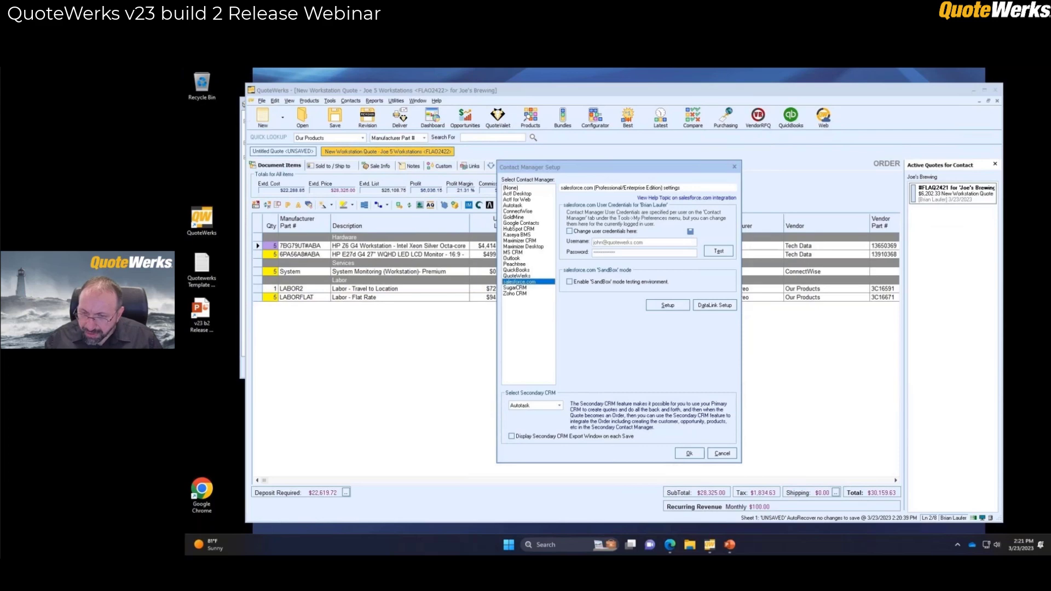
click(722, 454)
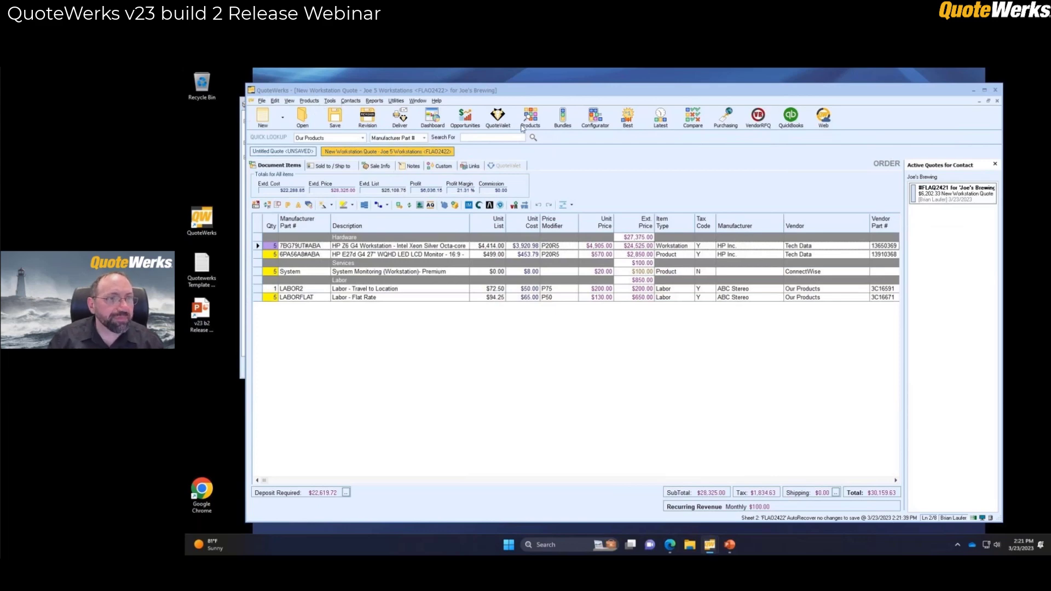
Open the bundles list and filter it by child manufacturer part number beginning with PVSTD270
click(563, 117)
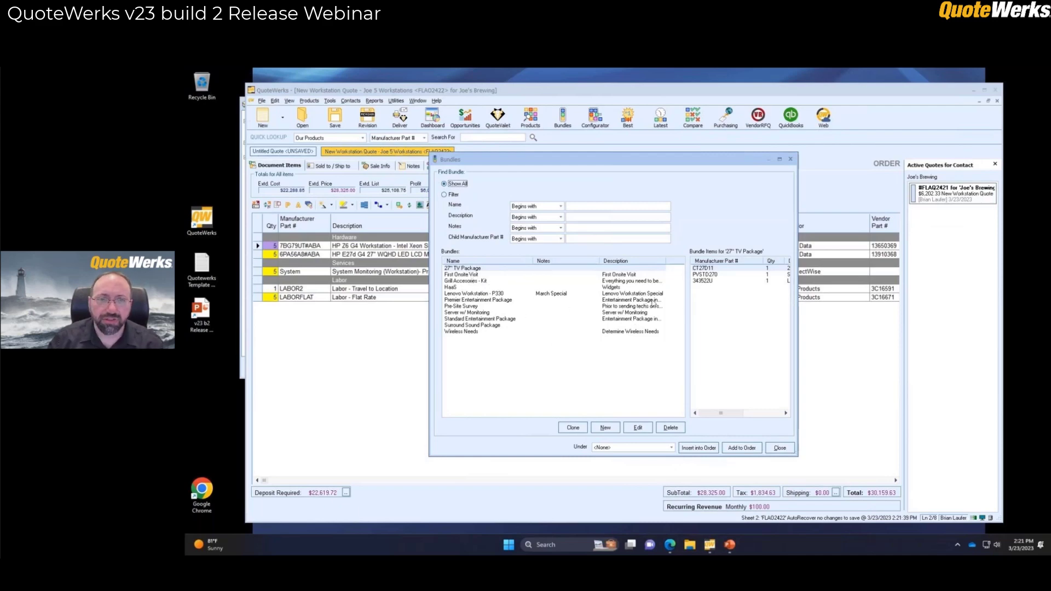
click(699, 276)
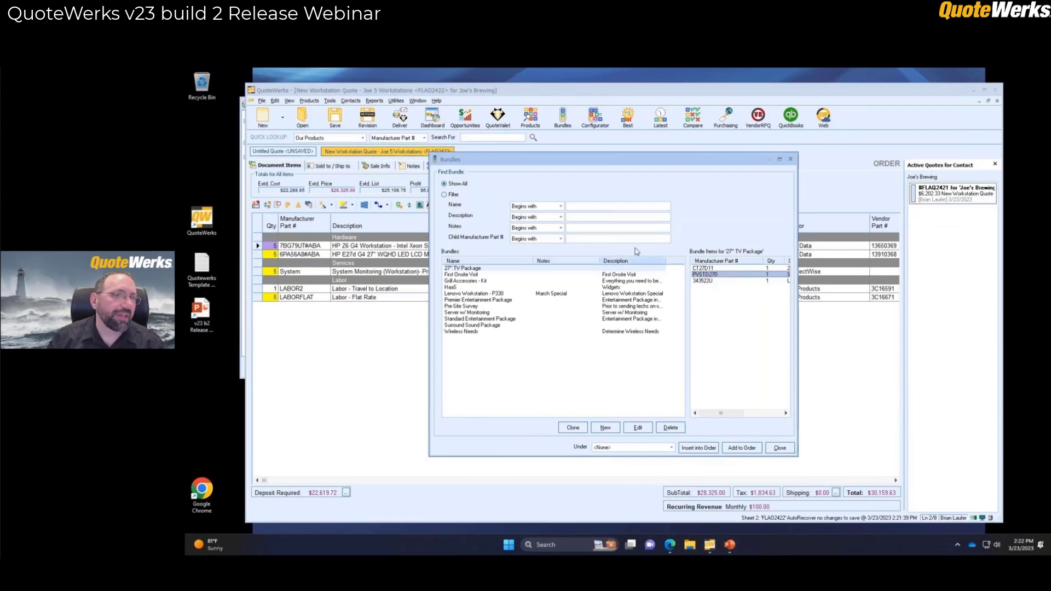
click(608, 240)
text(PVSTD270)
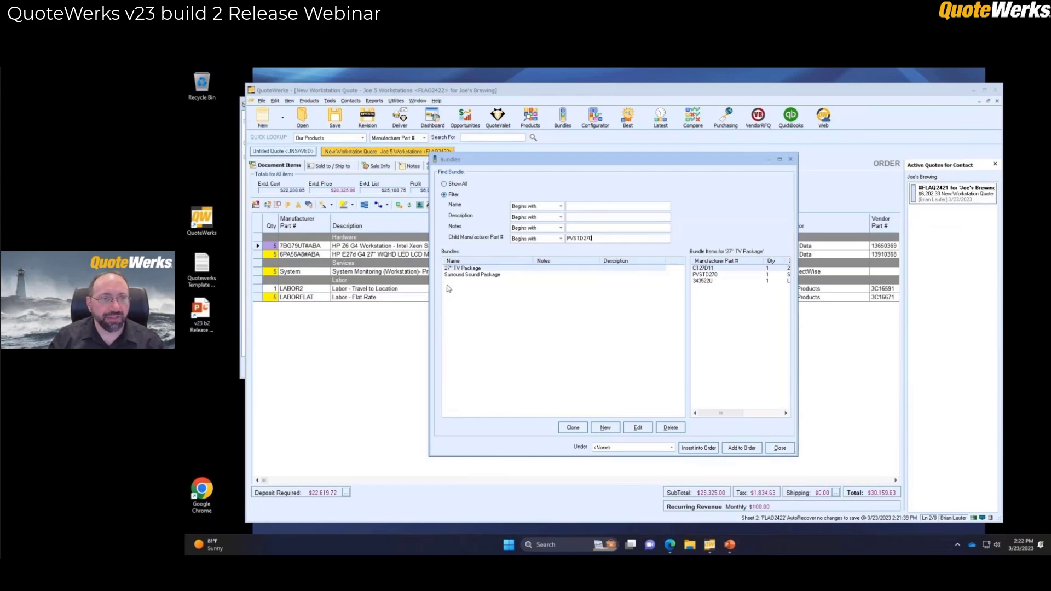
Compare the bundle items of the 27" TV Package and the Surround Sound Package, ending on the Surround Sound Package
click(463, 277)
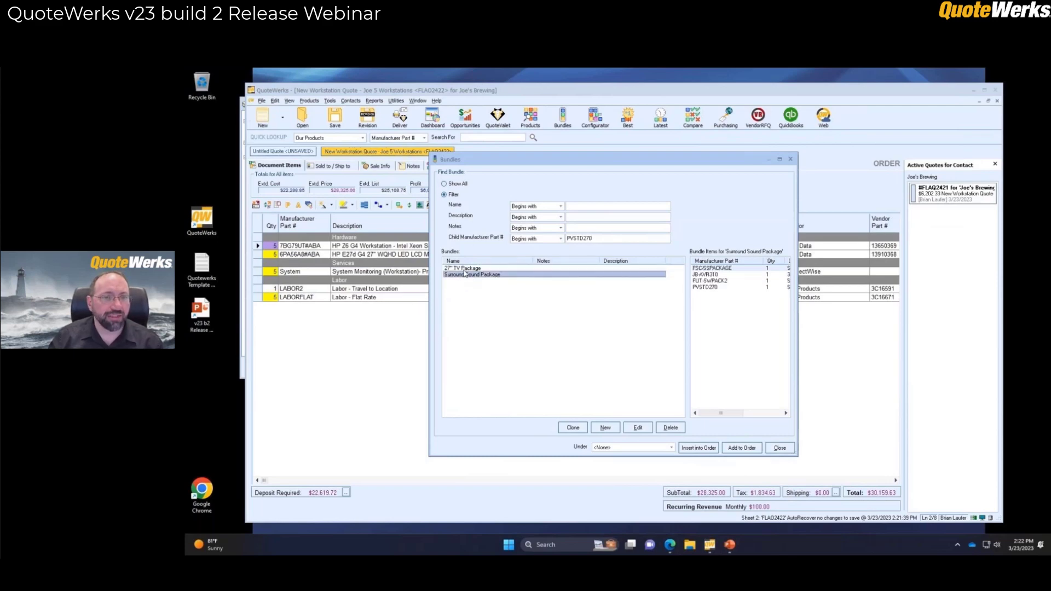
click(463, 270)
click(465, 275)
click(464, 269)
click(467, 275)
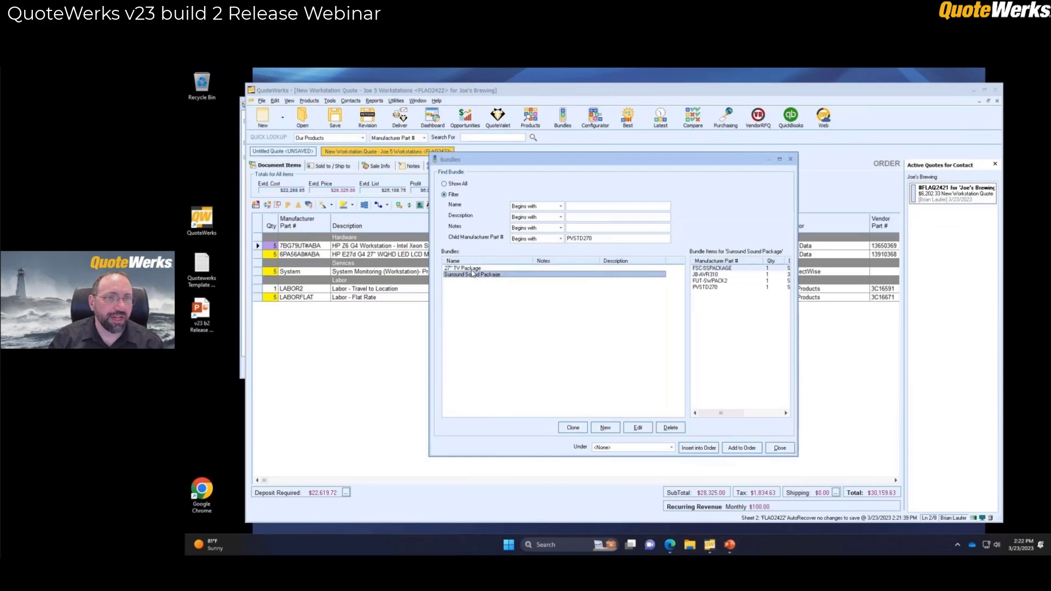
click(467, 269)
click(477, 275)
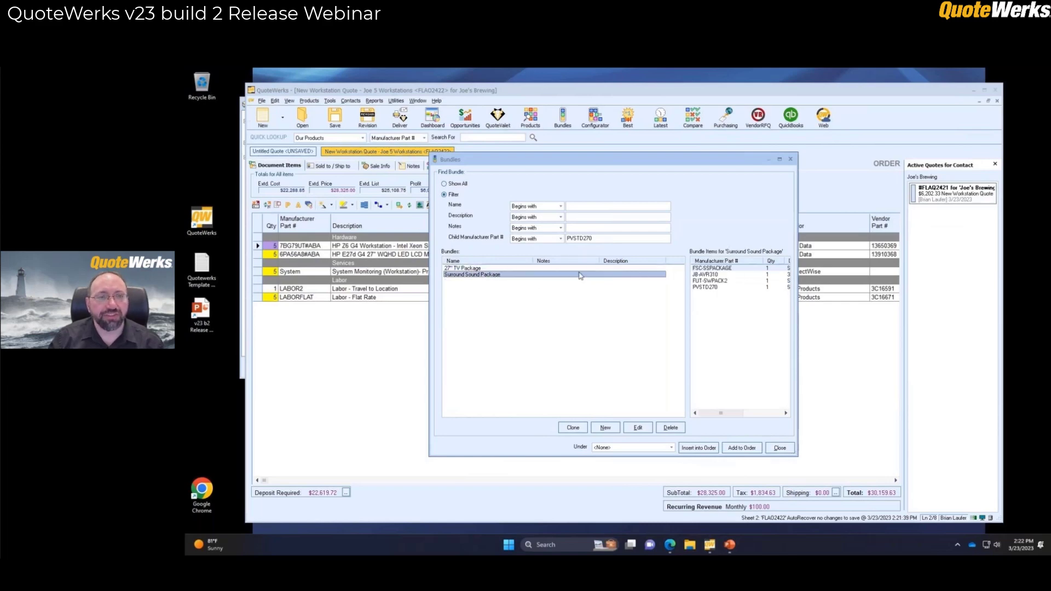
mouse_move(726, 413)
mouse_down()
mouse_move(776, 414)
mouse_move(728, 421)
mouse_up()
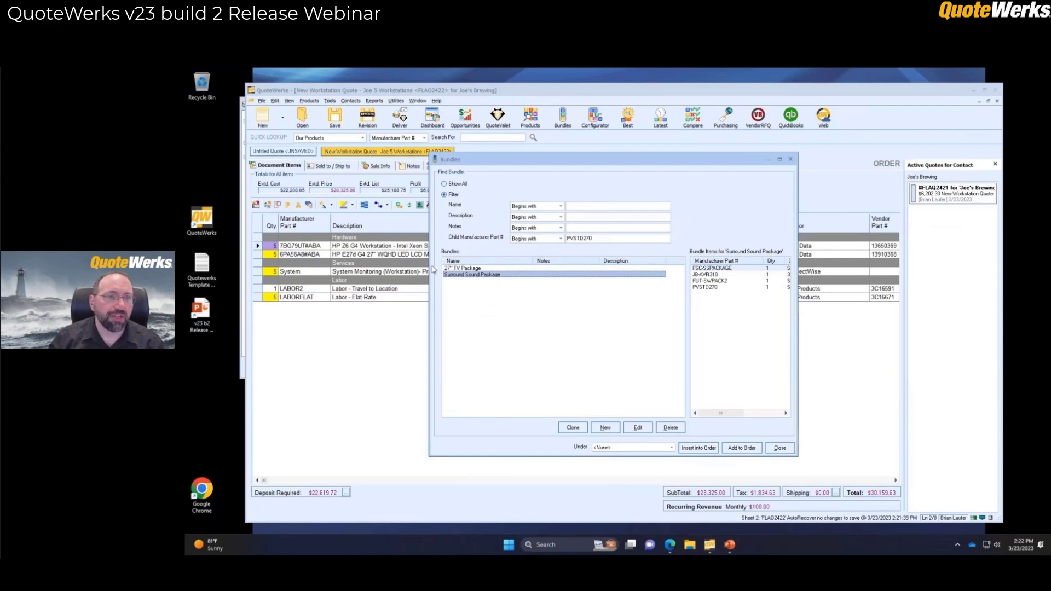
Compare the two filtered bundles, review the Surround Sound Package's items in its edit dialog, and close the bundles list without changes
click(468, 269)
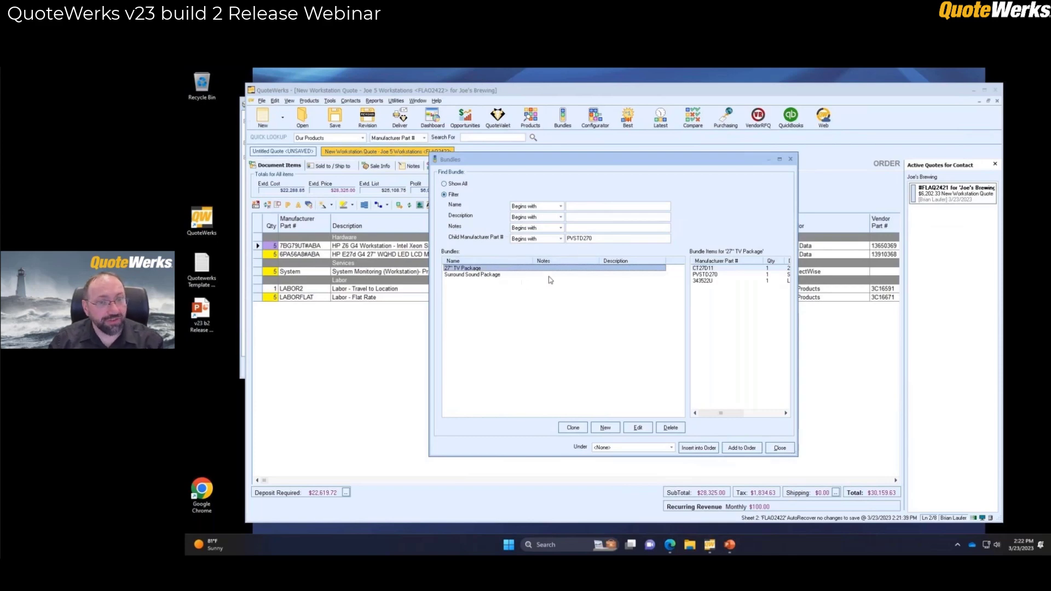
click(490, 277)
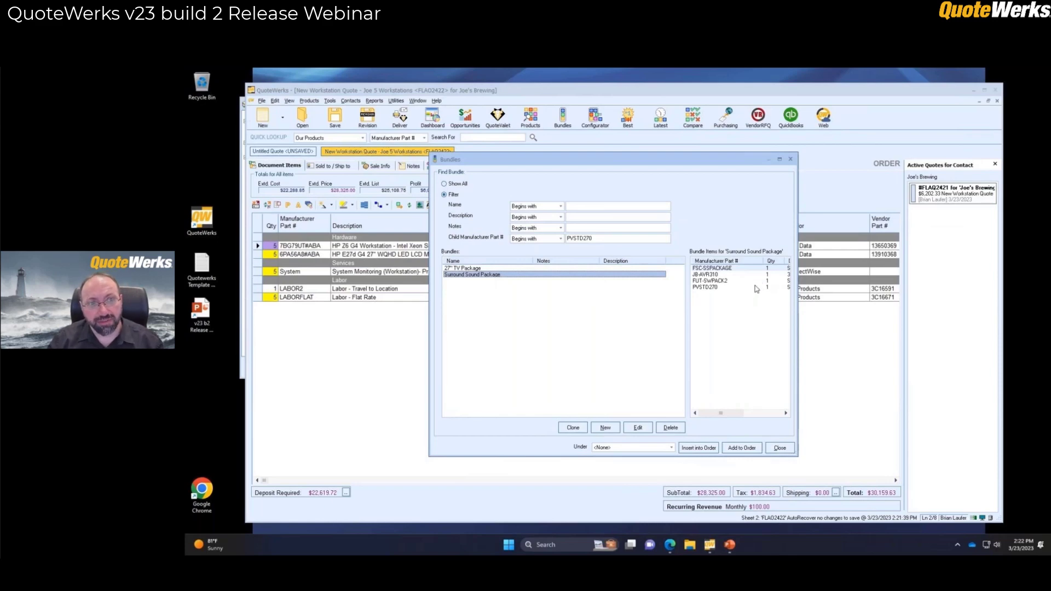
click(628, 241)
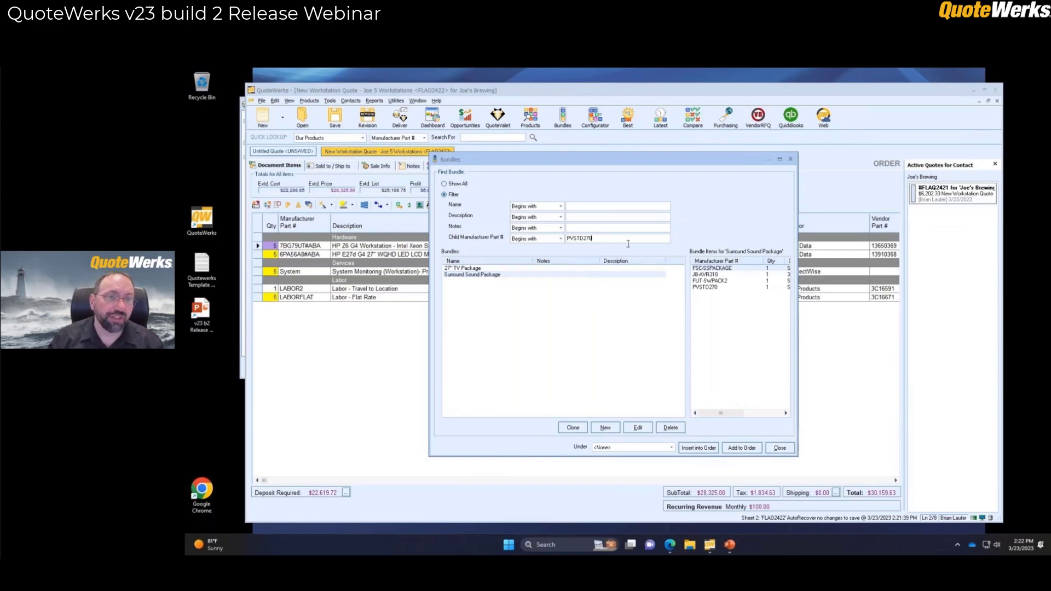
click(637, 427)
click(525, 179)
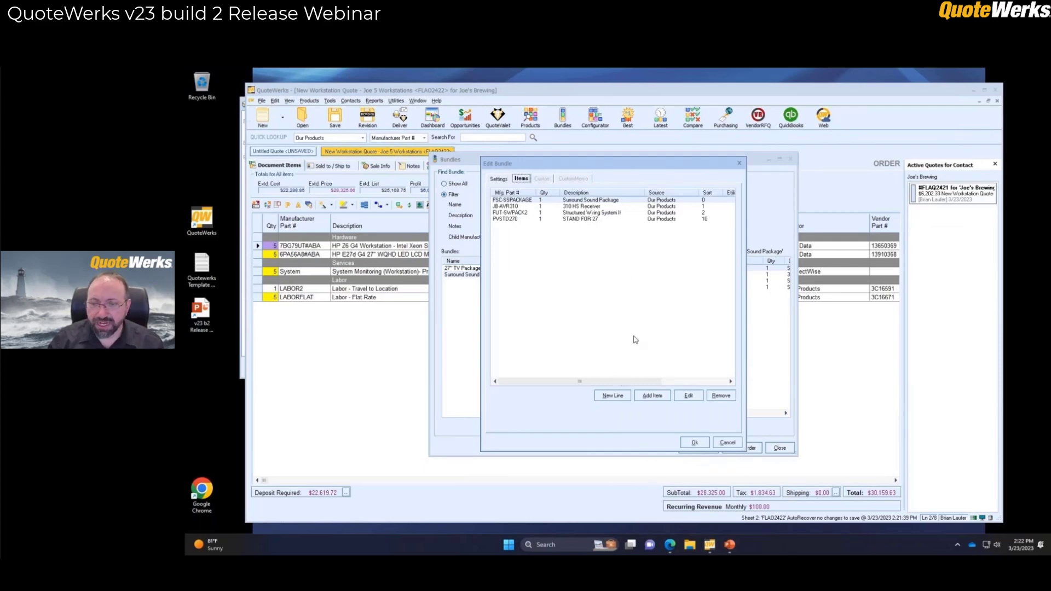
click(729, 442)
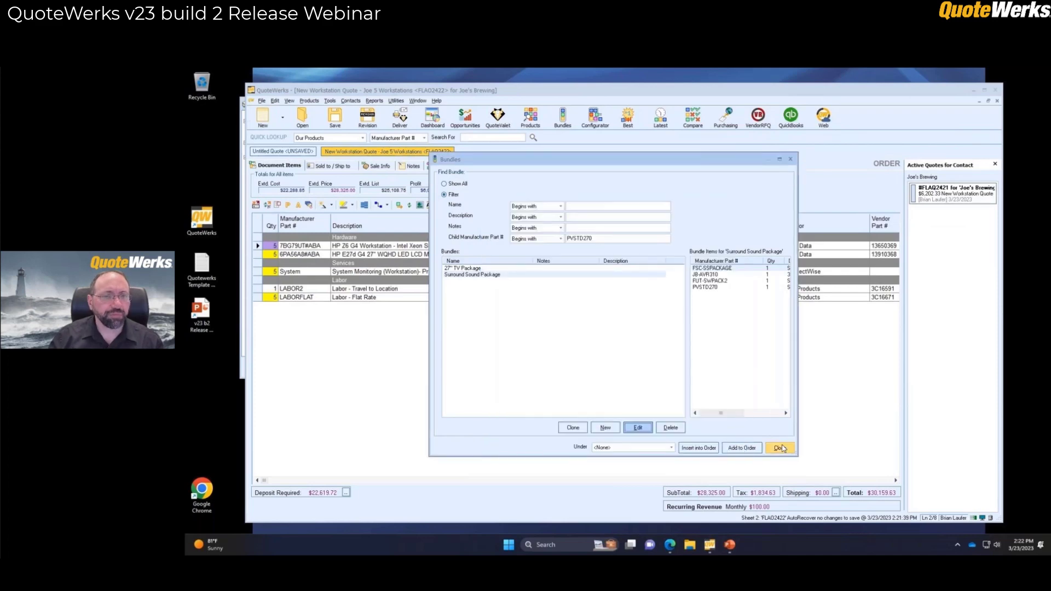
click(782, 449)
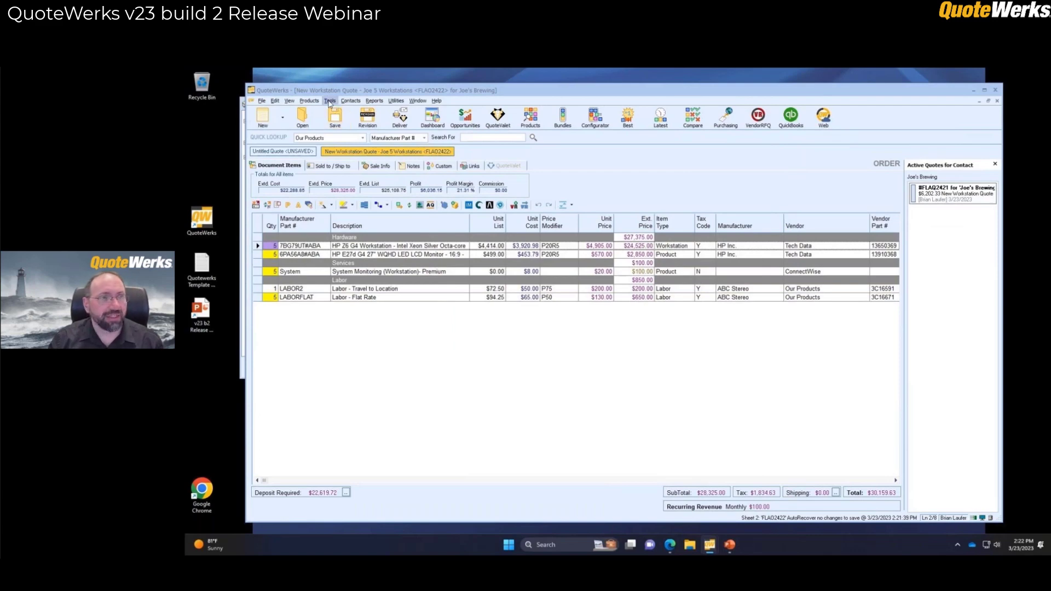
Filter the optional items setup by child manufacturer part number beginning with PVSTD270, check parent item 27AF61, and close the setup
click(330, 101)
click(308, 102)
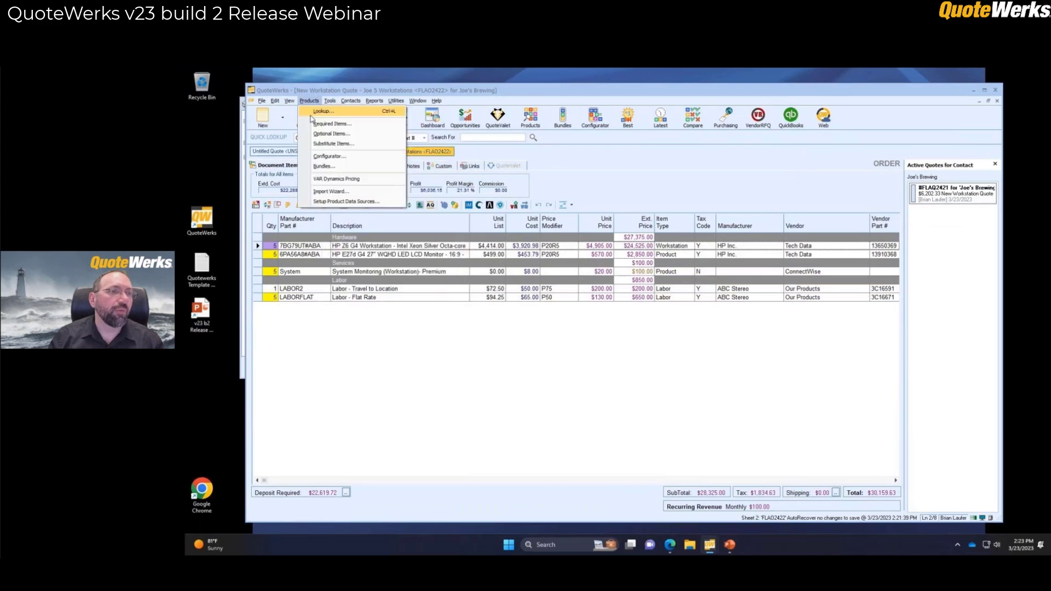
click(319, 134)
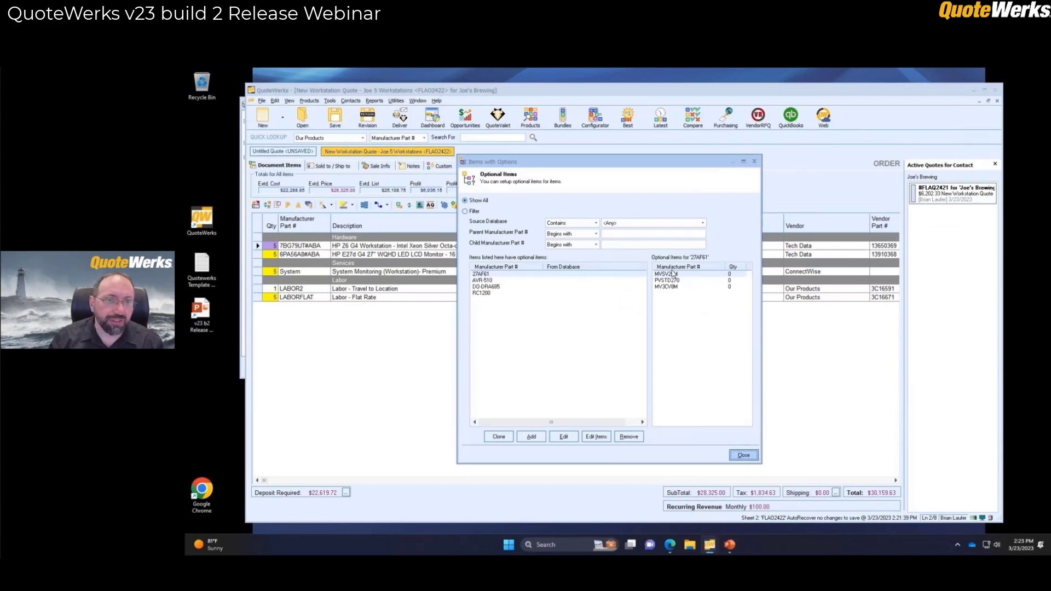
click(634, 246)
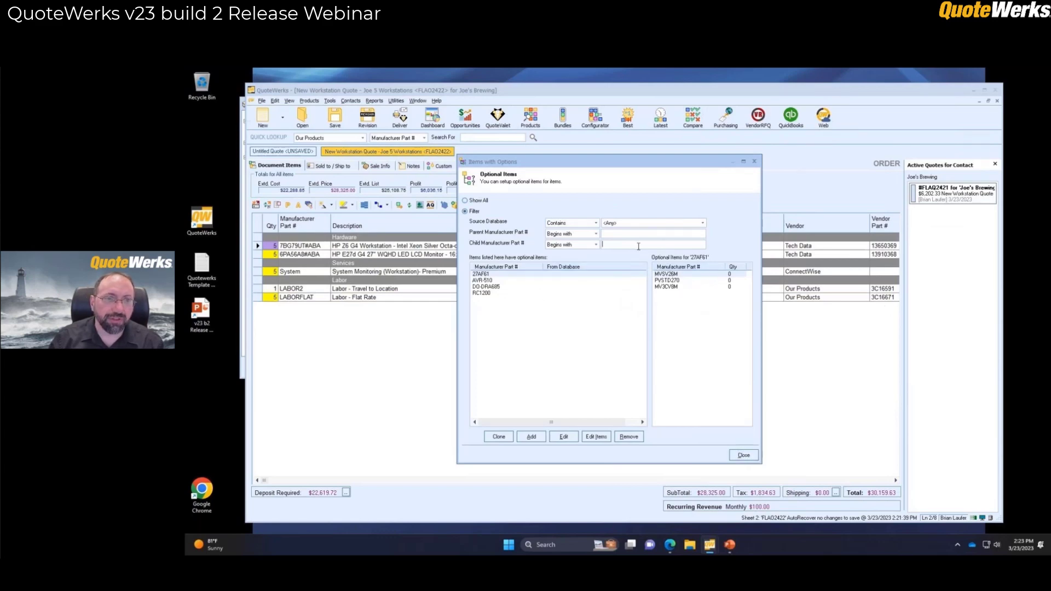
text(PVSTD270)
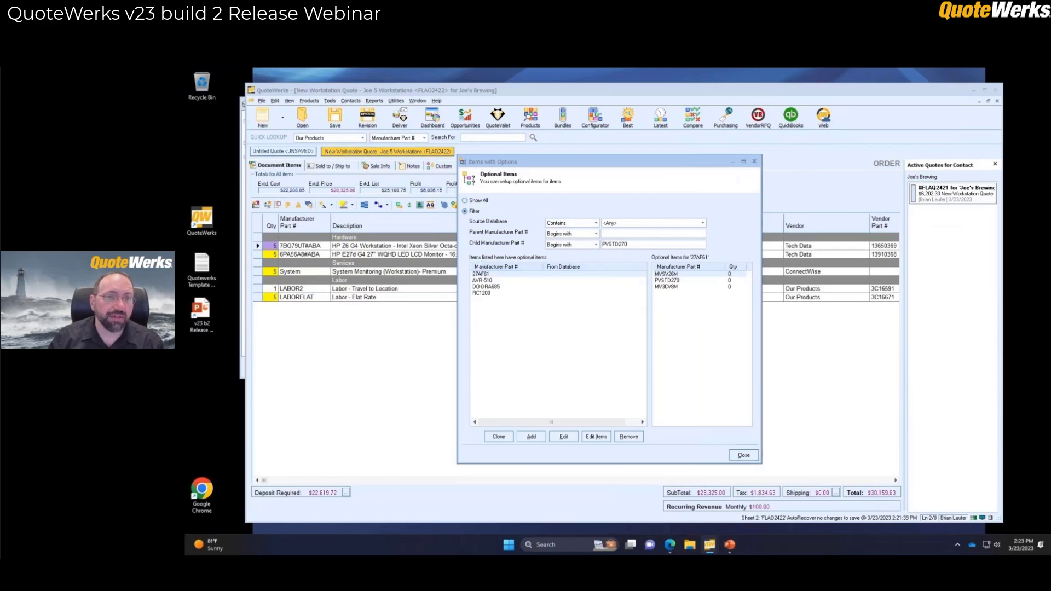
click(493, 274)
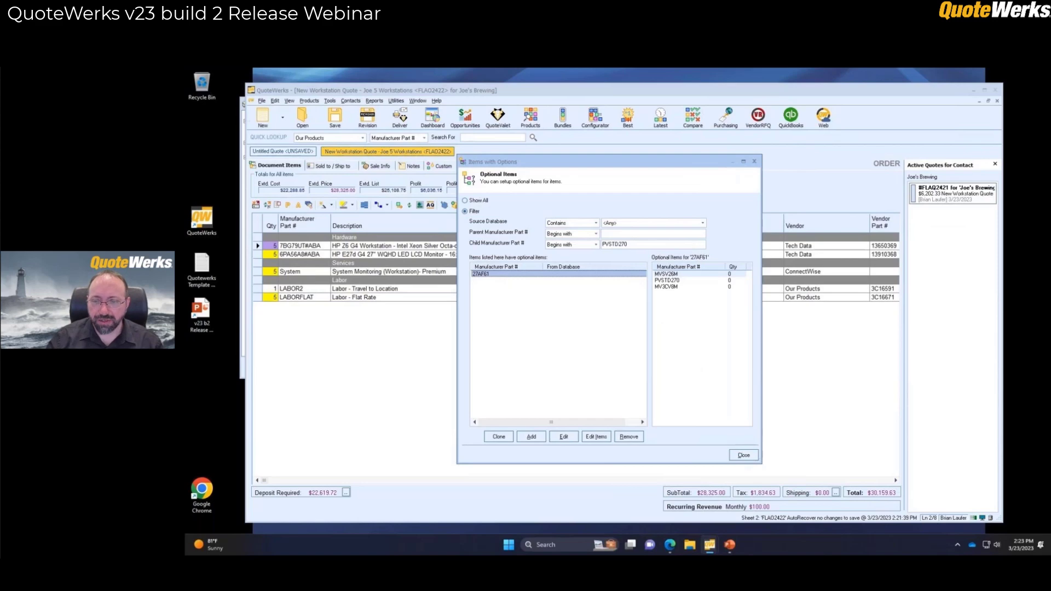
click(754, 459)
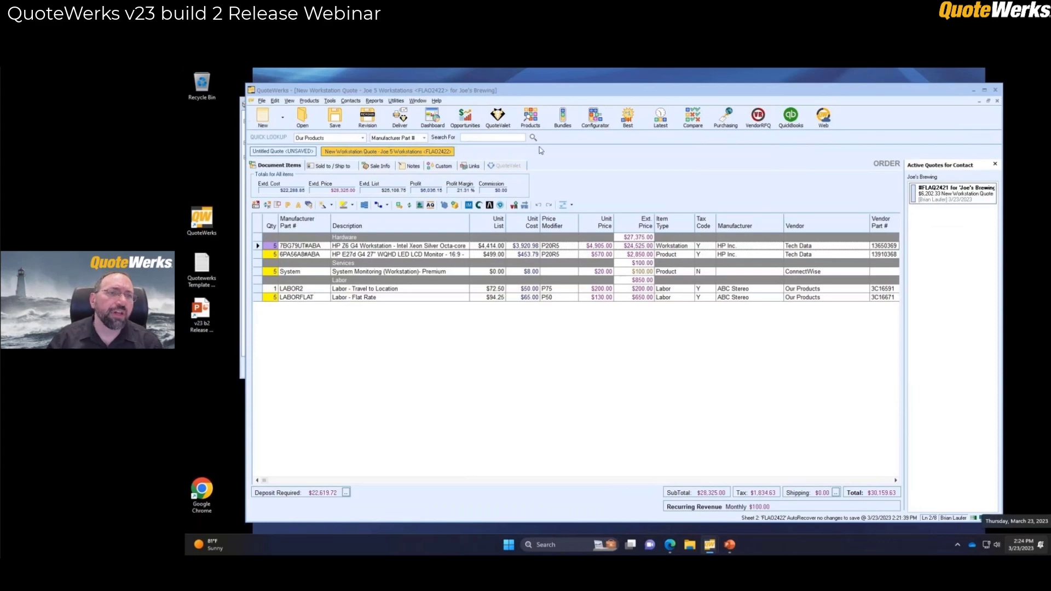
Add the 27AF61 27" TV from the product lookup to the order with optional items MVSV26M, PVSTD270 and MV3CV8M
click(530, 117)
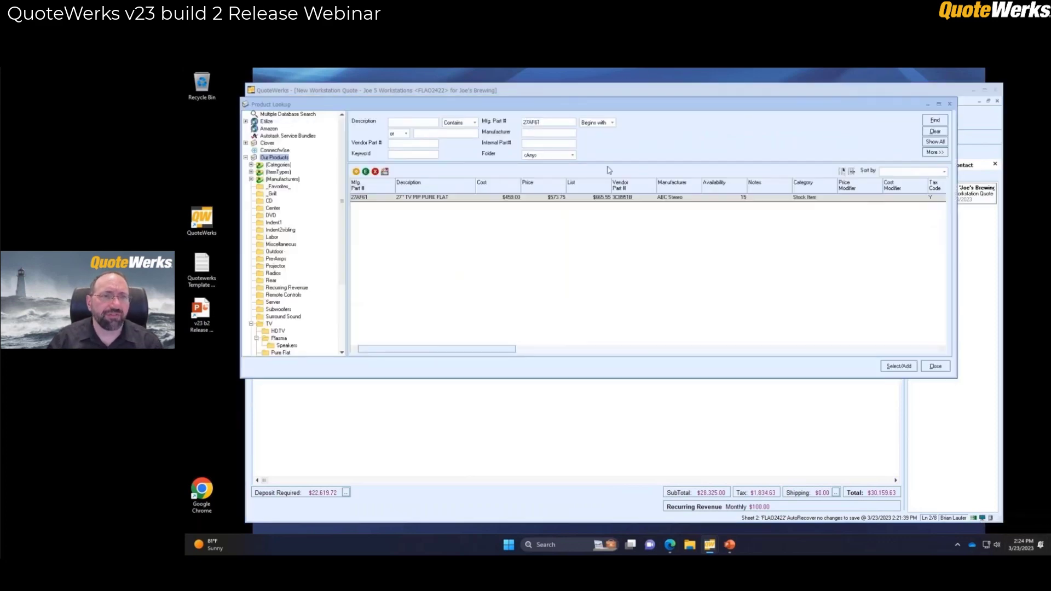
key(Delete)
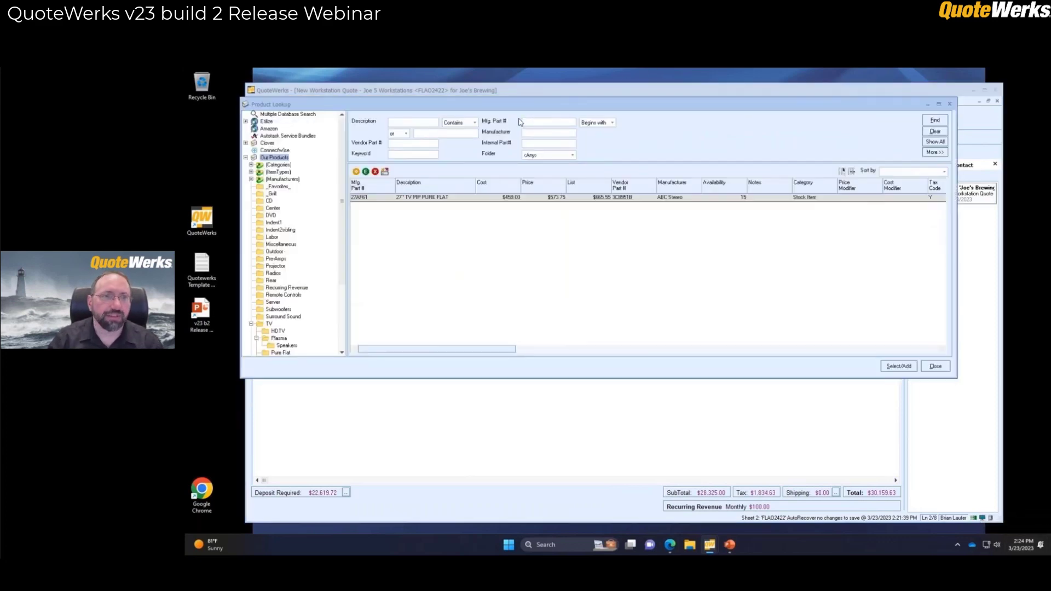
key(Return)
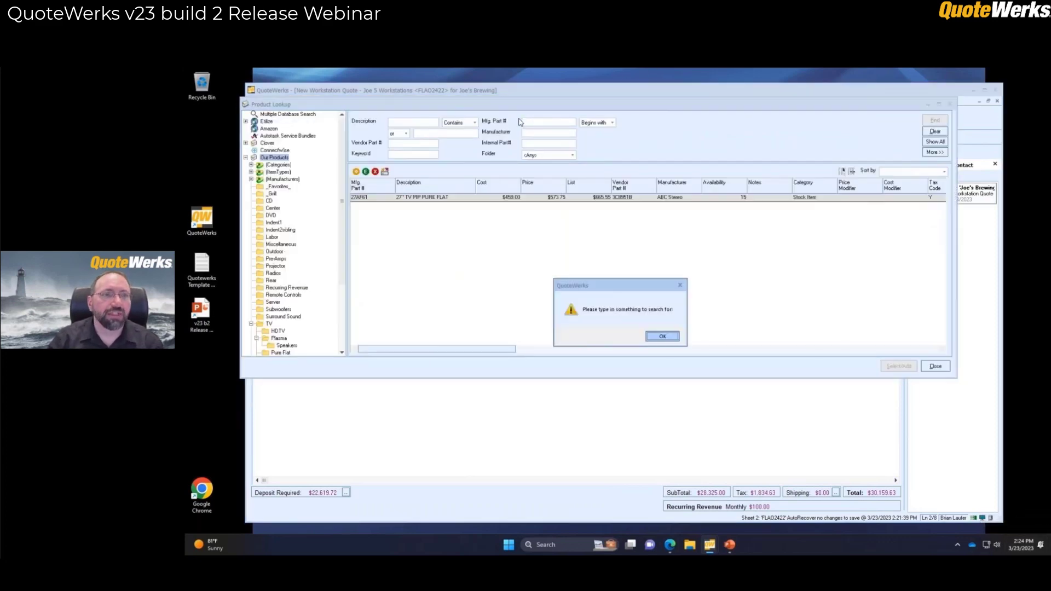
click(663, 337)
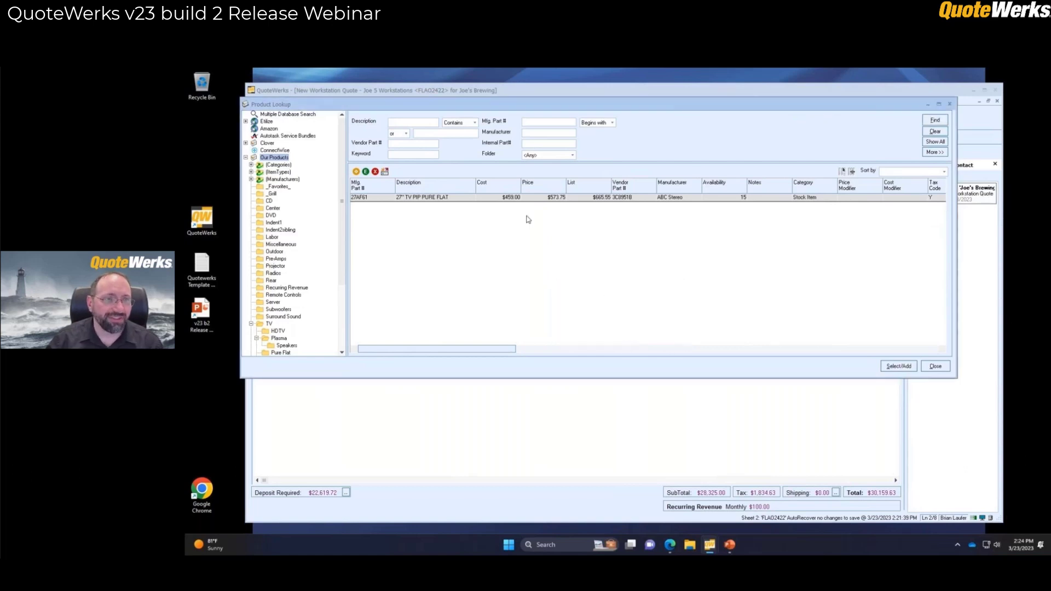
double_click(536, 198)
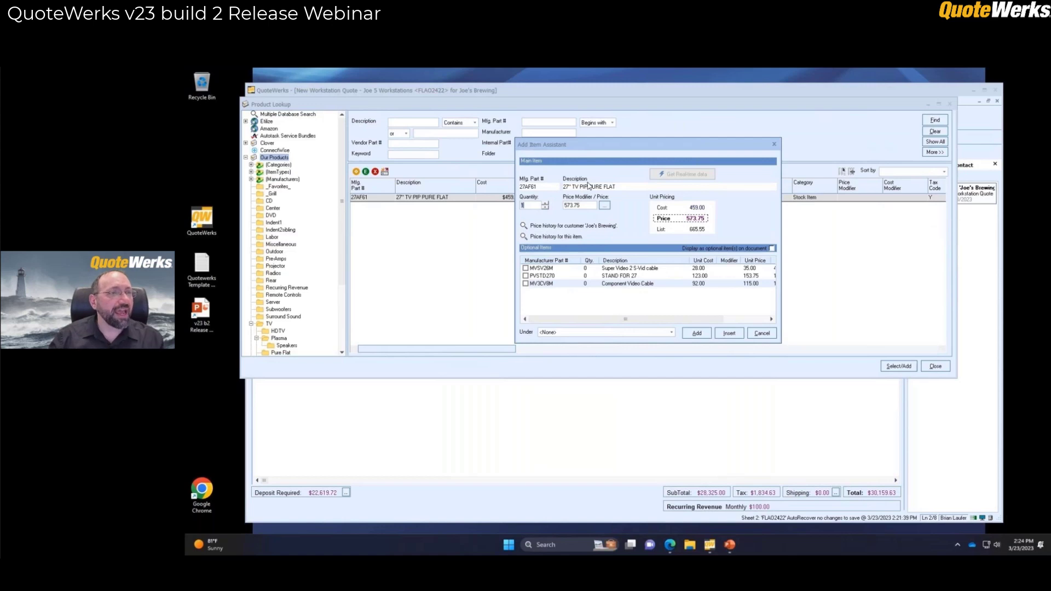
click(526, 268)
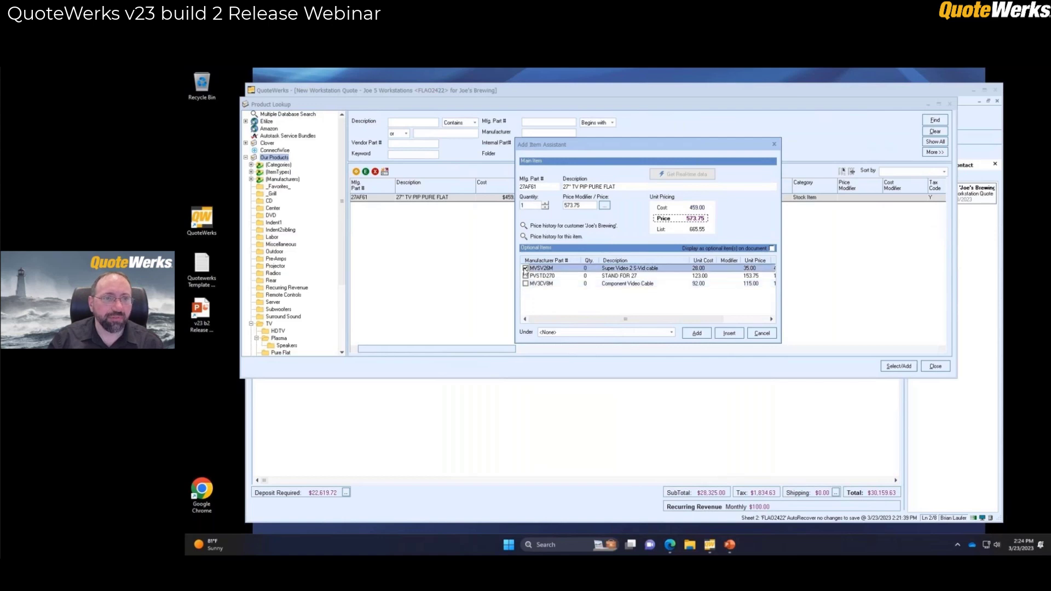
click(525, 276)
click(526, 284)
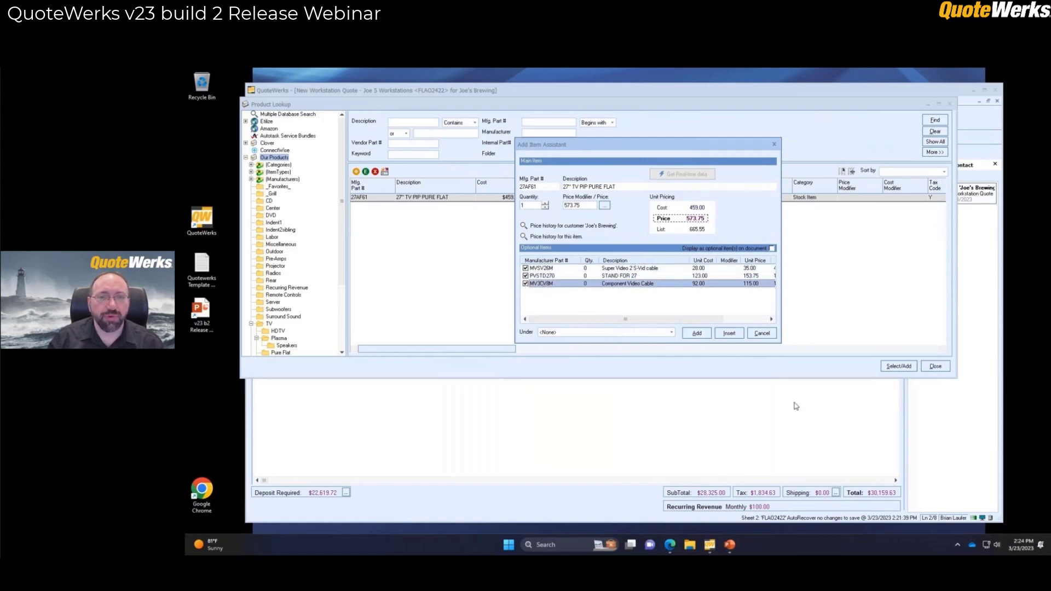
click(698, 335)
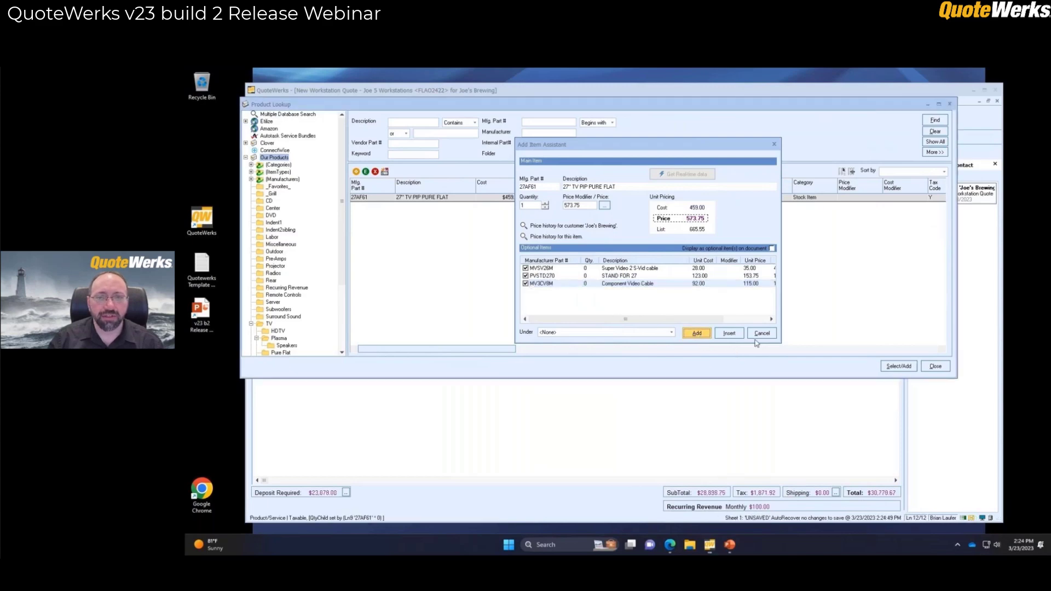
click(935, 366)
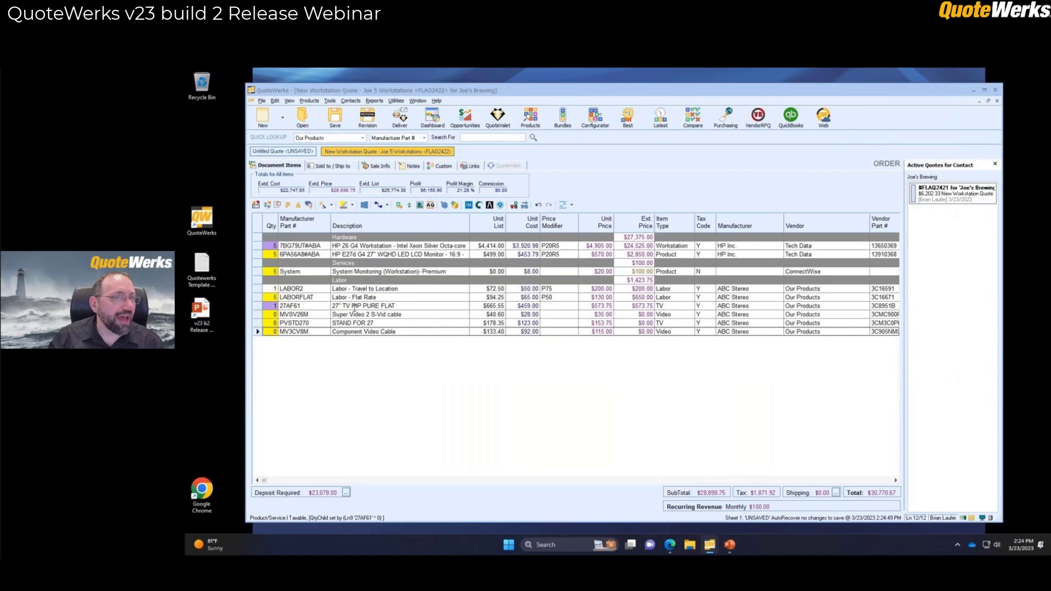
click(271, 315)
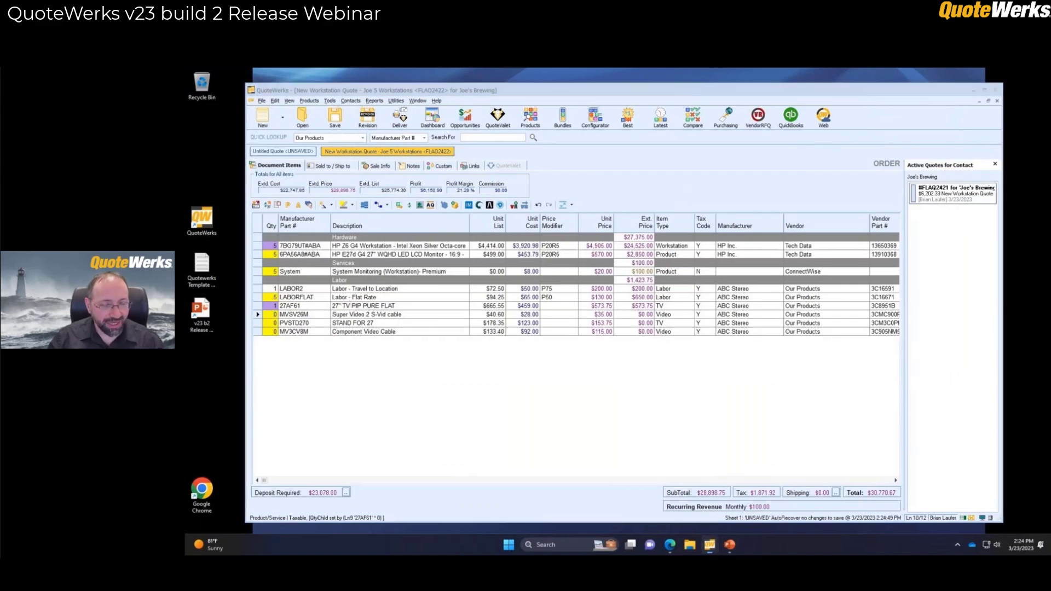
key(F2)
key(Escape)
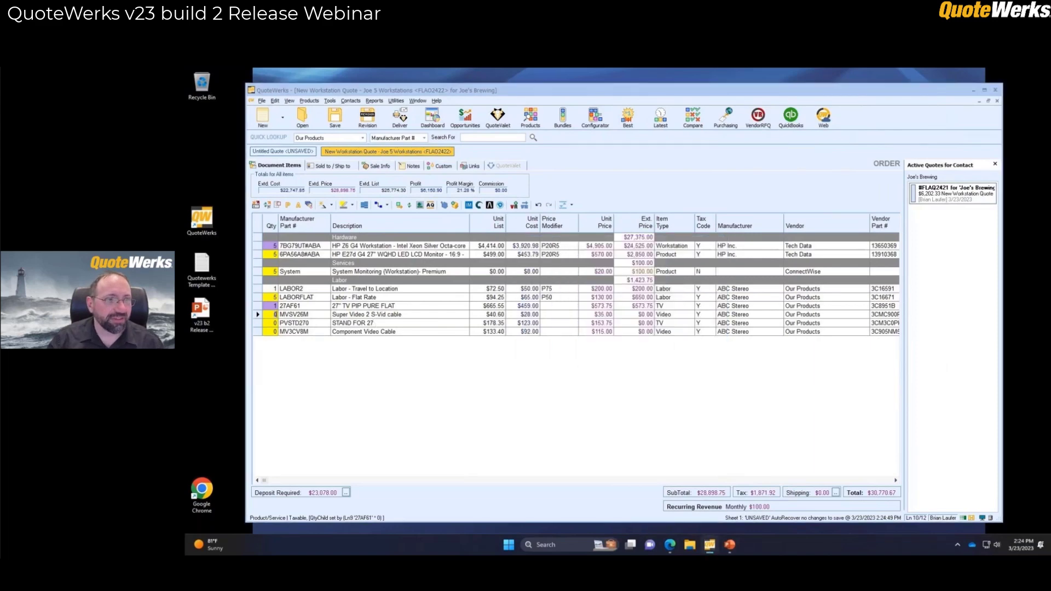
Delete the 27AF61 TV line and its three optional item lines from the order
click(256, 316)
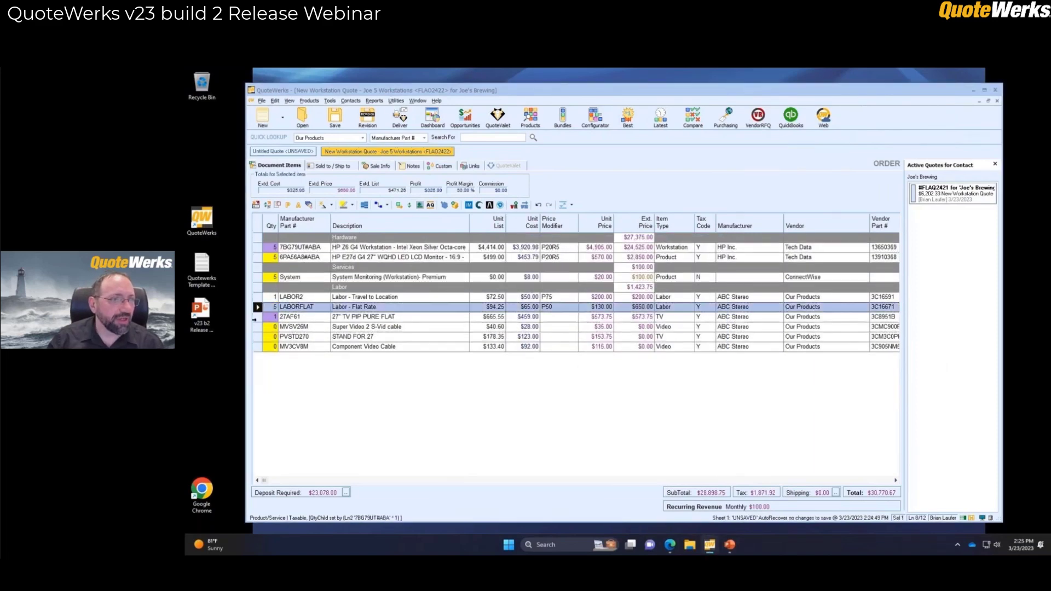
shift+click(256, 347)
right_click(256, 347)
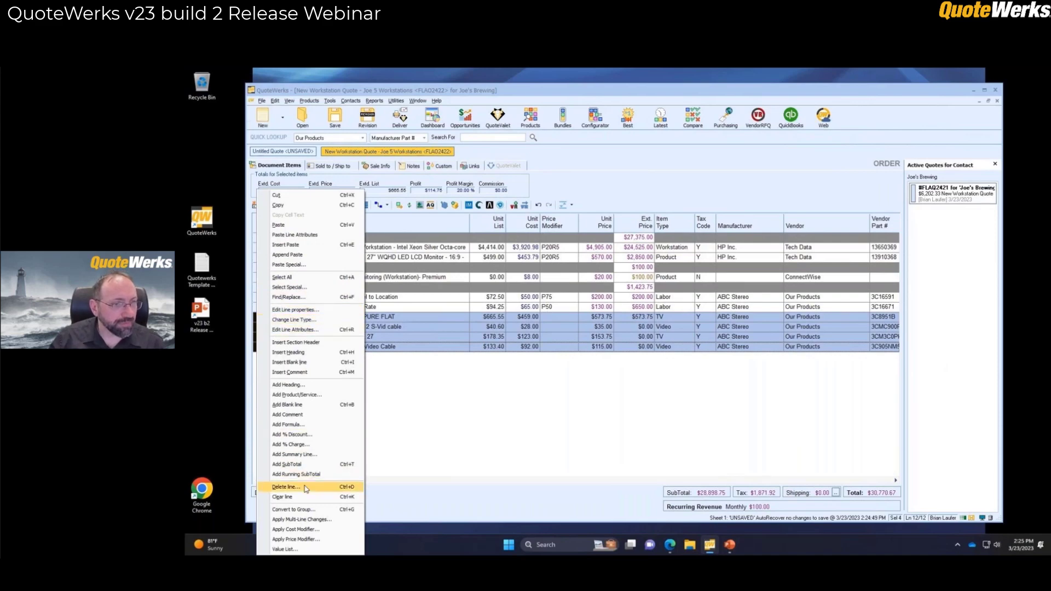
click(328, 487)
click(644, 337)
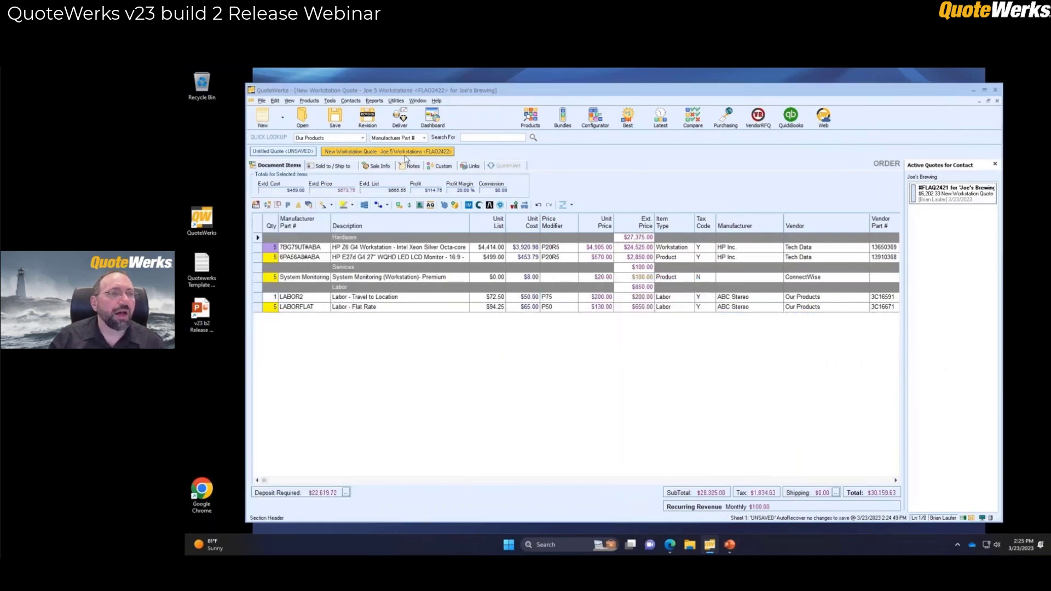
In the optional items setup for 27AF61, set the quantity of optional item MVSV26M to 1
click(308, 101)
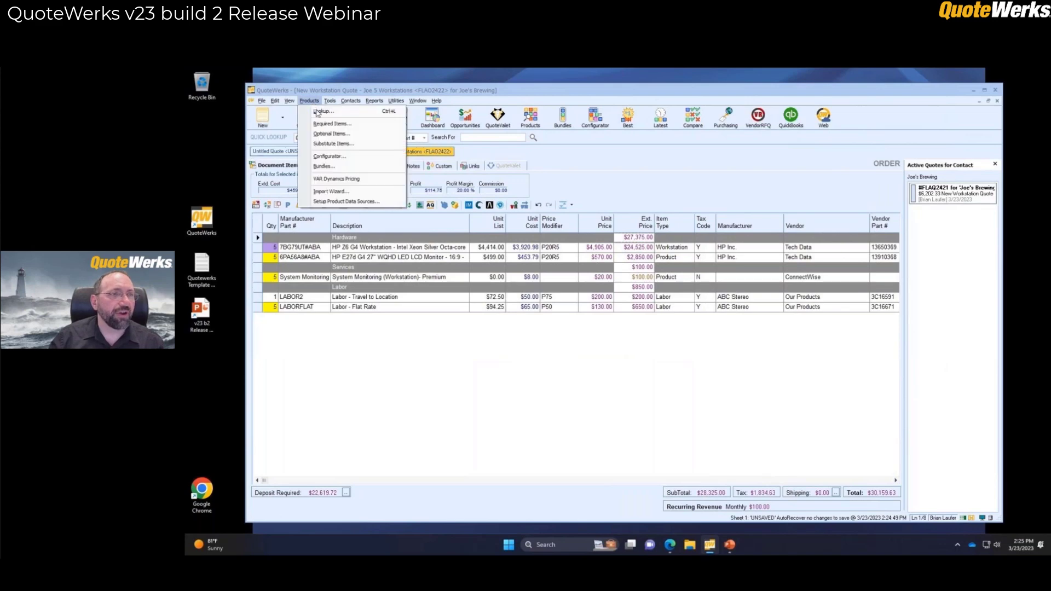
click(344, 137)
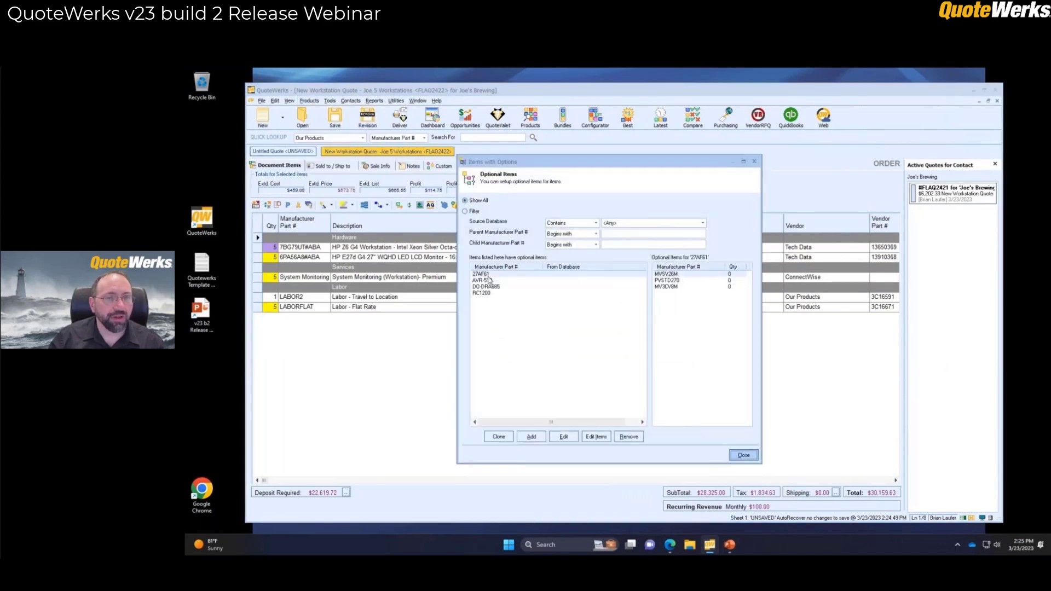
click(491, 275)
click(564, 437)
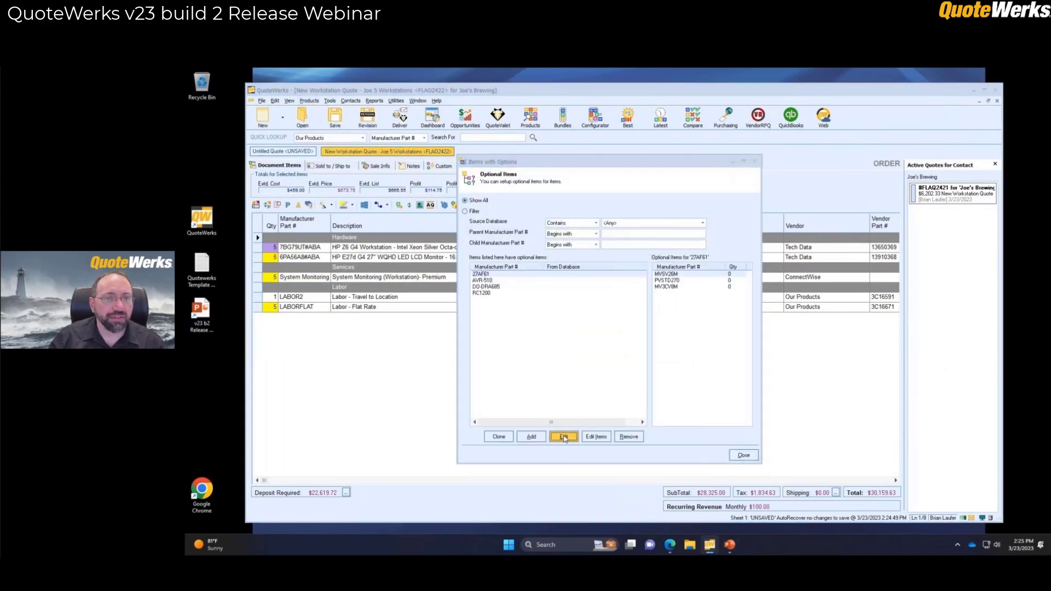
click(660, 401)
click(597, 437)
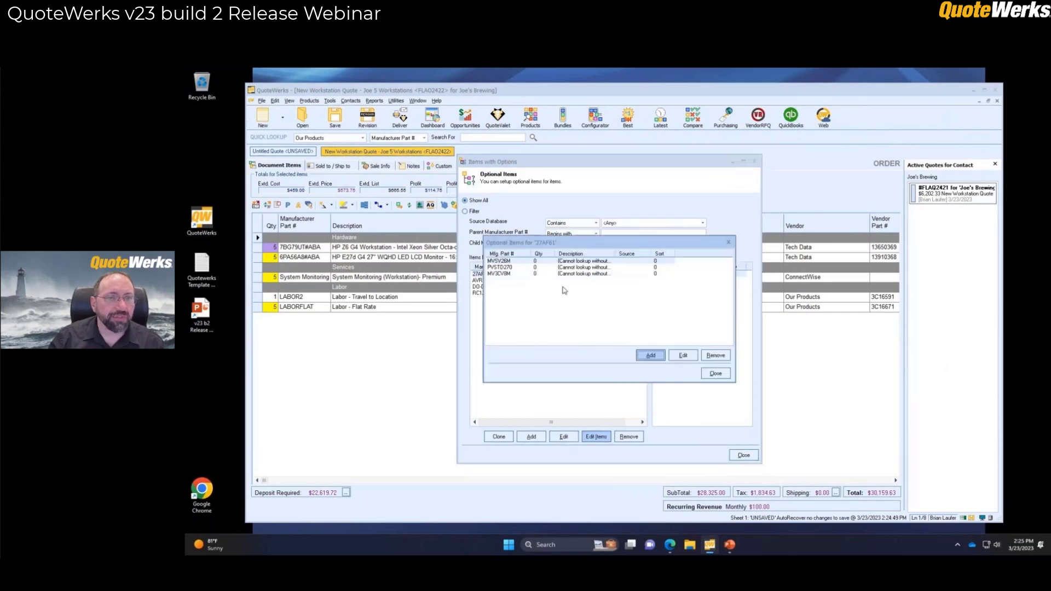
double_click(587, 262)
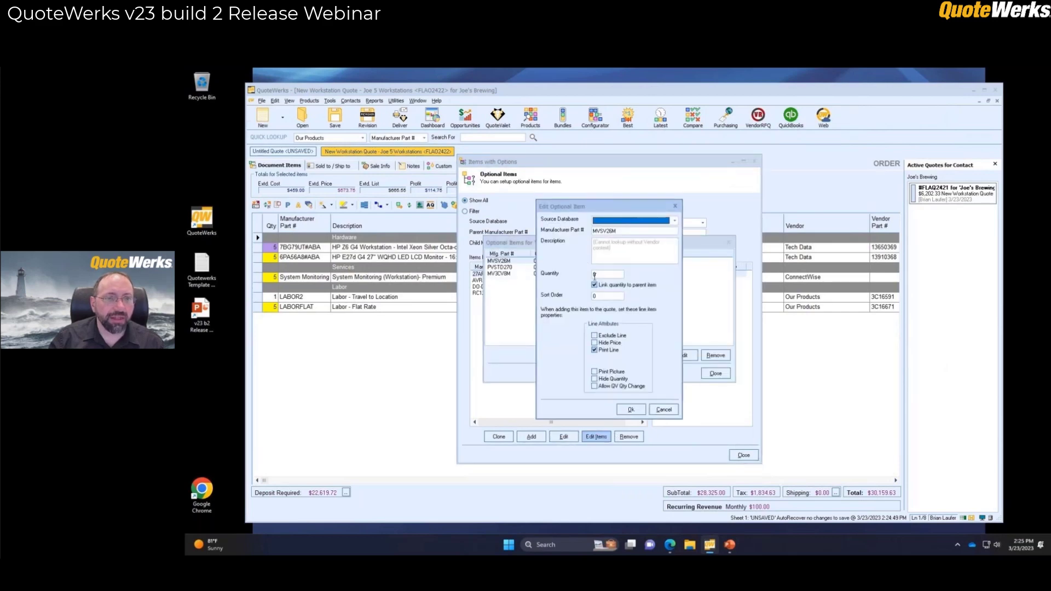
drag(596, 276, 567, 271)
text(1)
click(633, 410)
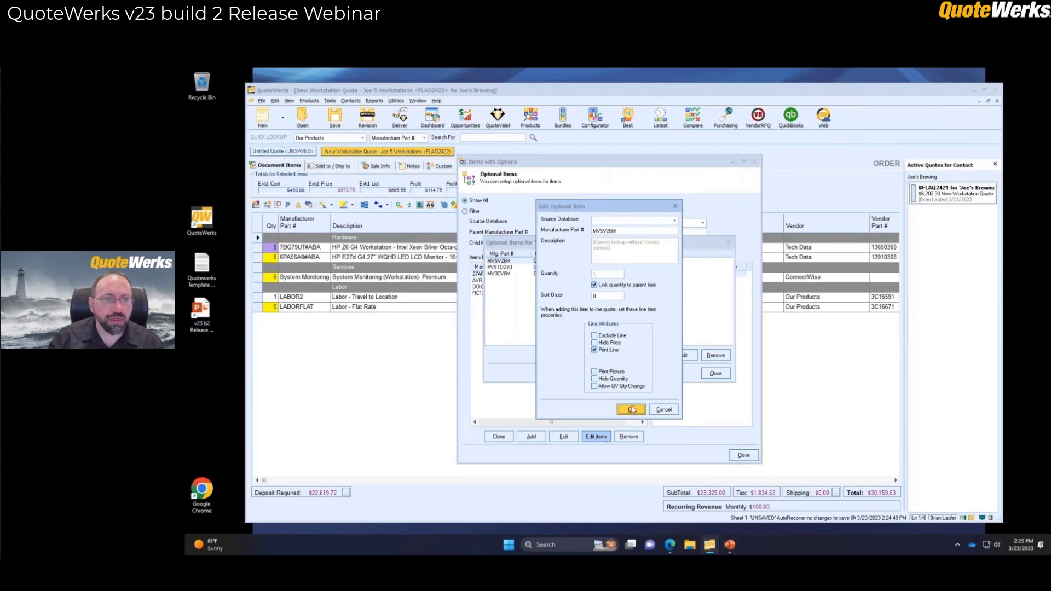
Set the quantity of optional items PVSTD270 and MV3CV8M for 27AF61 to 1 and close the optional items setup
double_click(593, 269)
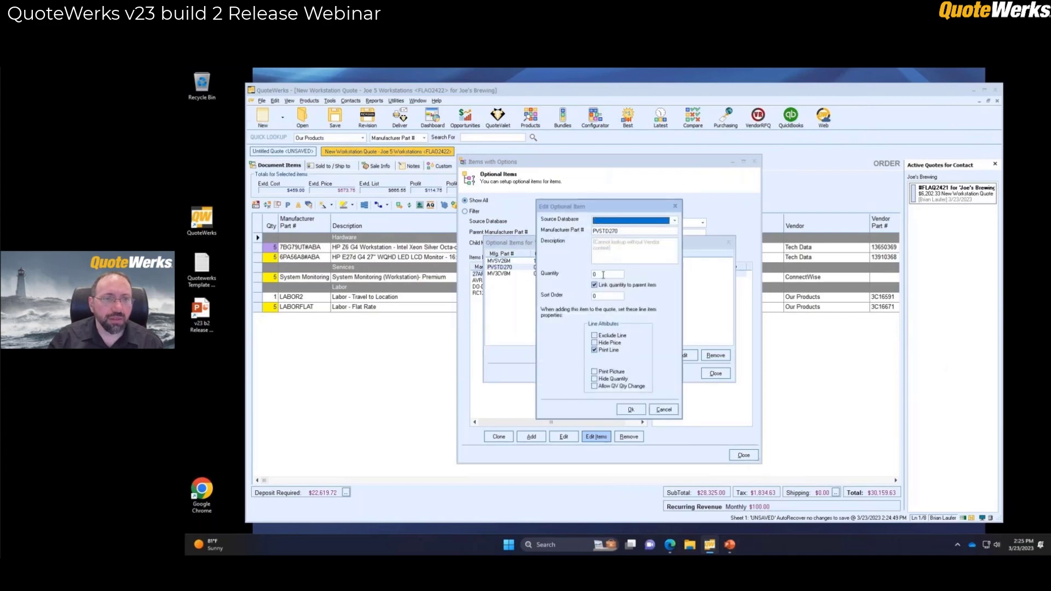
double_click(603, 275)
text(1)
click(630, 410)
click(589, 274)
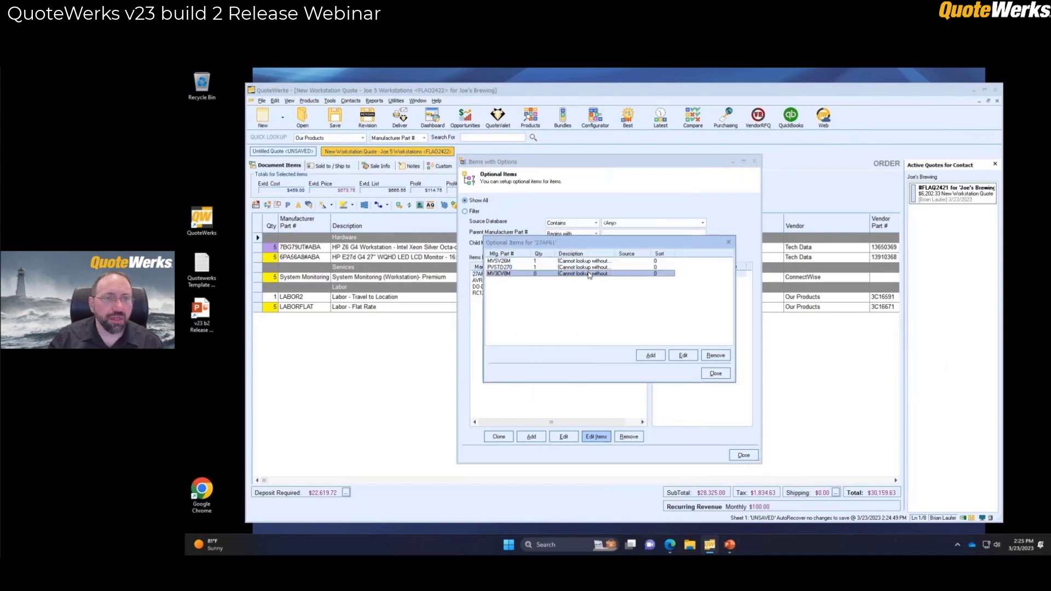
double_click(590, 273)
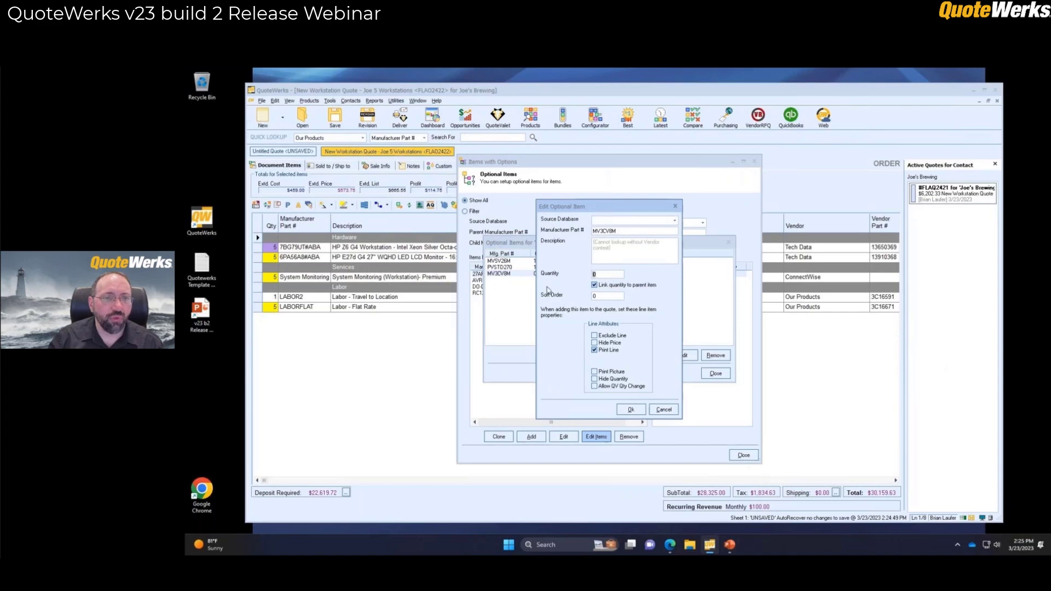
text(1)
click(631, 410)
click(715, 373)
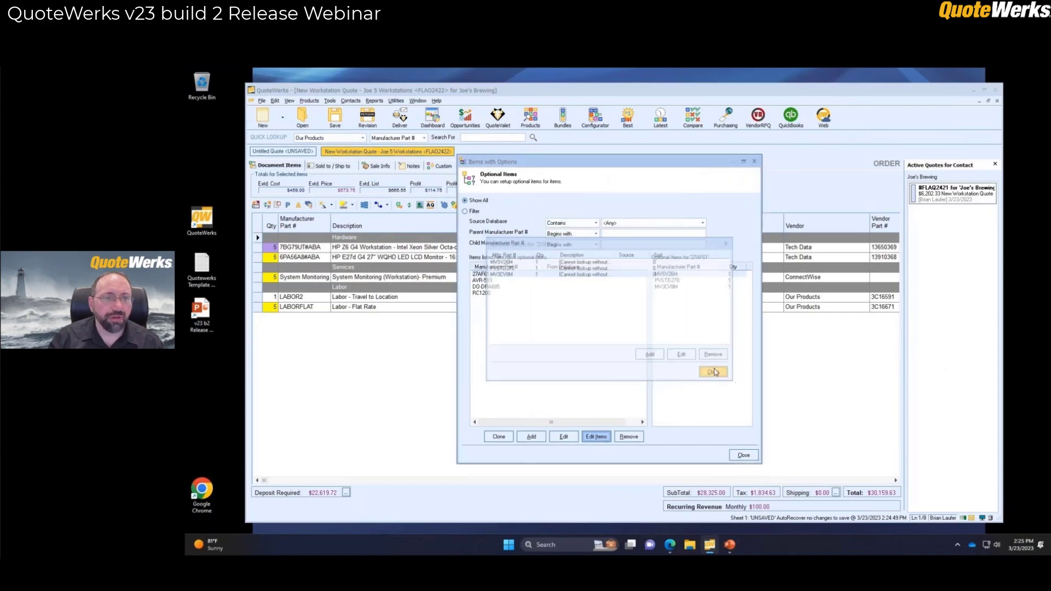
click(744, 455)
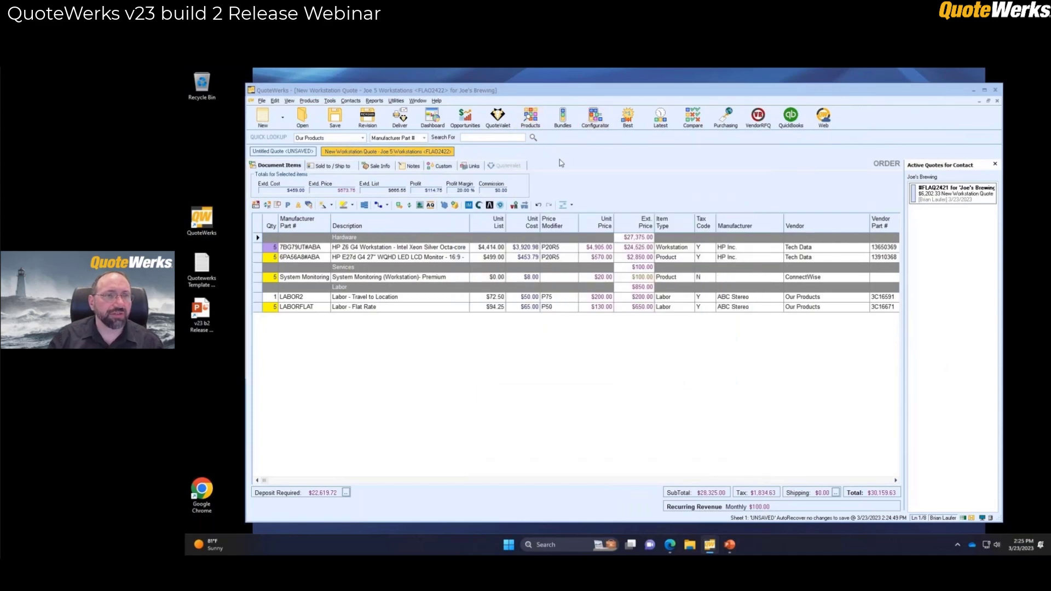
Find manufacturer part number 27AF61 in the product lookup using its saved lookup value
click(530, 117)
click(543, 124)
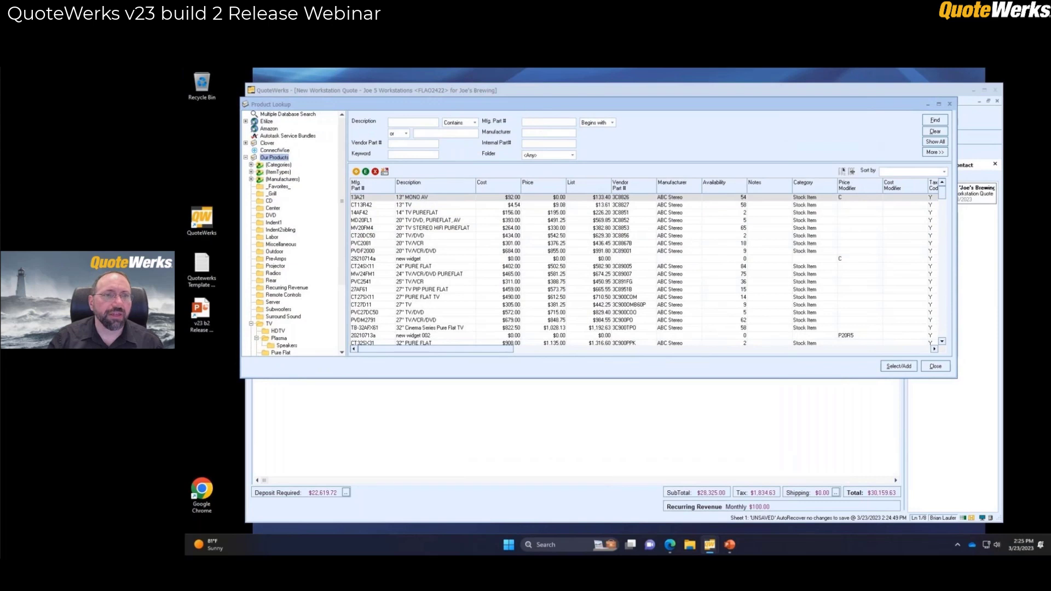
key(F2)
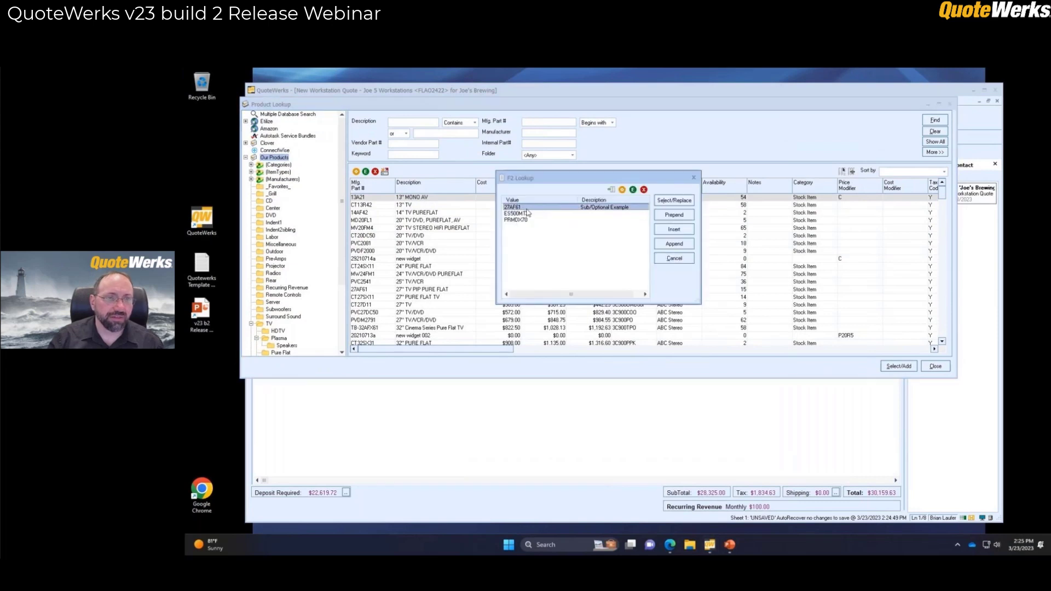
double_click(527, 209)
click(938, 121)
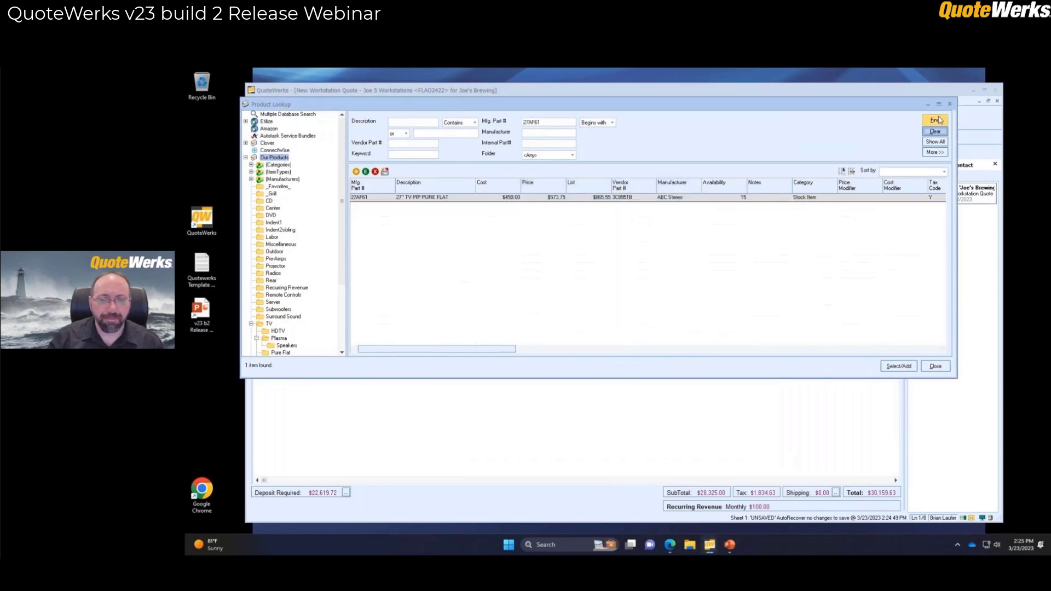
Add the 27AF61 TV with optional items MVSV26M, PVSTD270 and MV3CV8M to the order, and set the TV line's quantity to 5
click(444, 199)
double_click(444, 199)
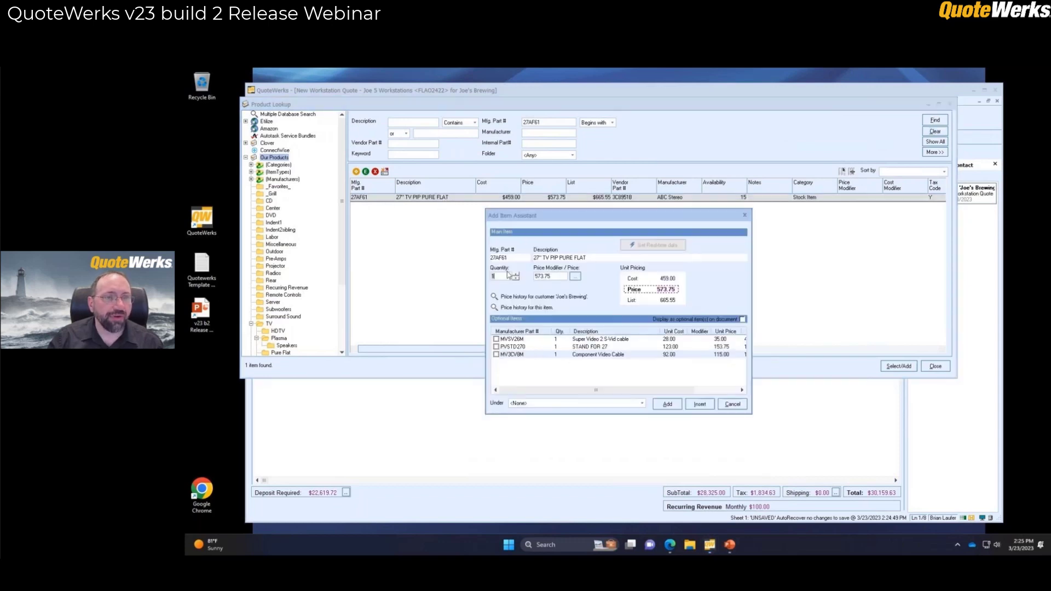
click(496, 339)
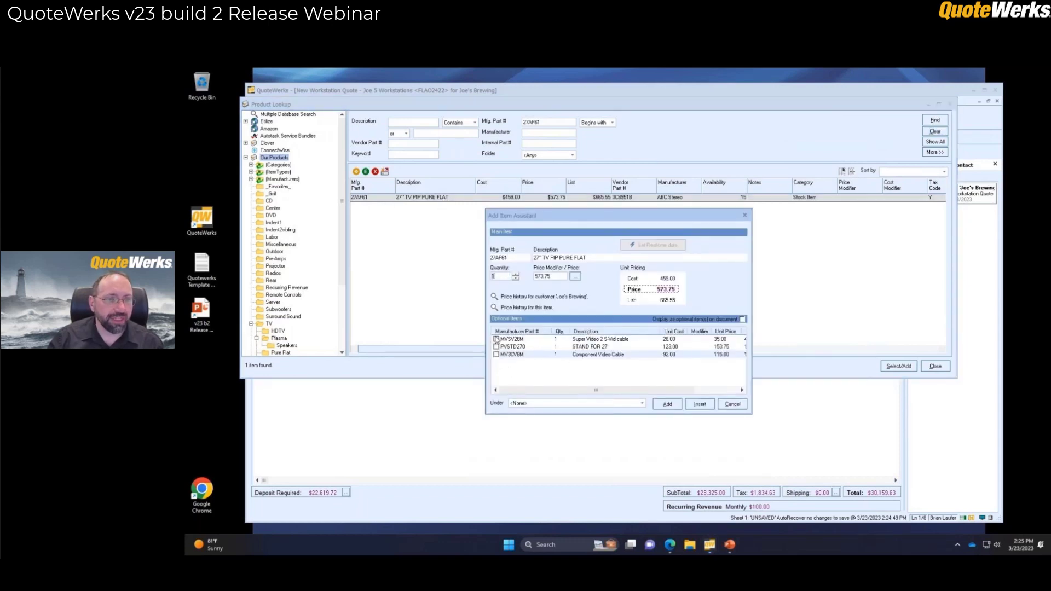
click(496, 347)
click(497, 355)
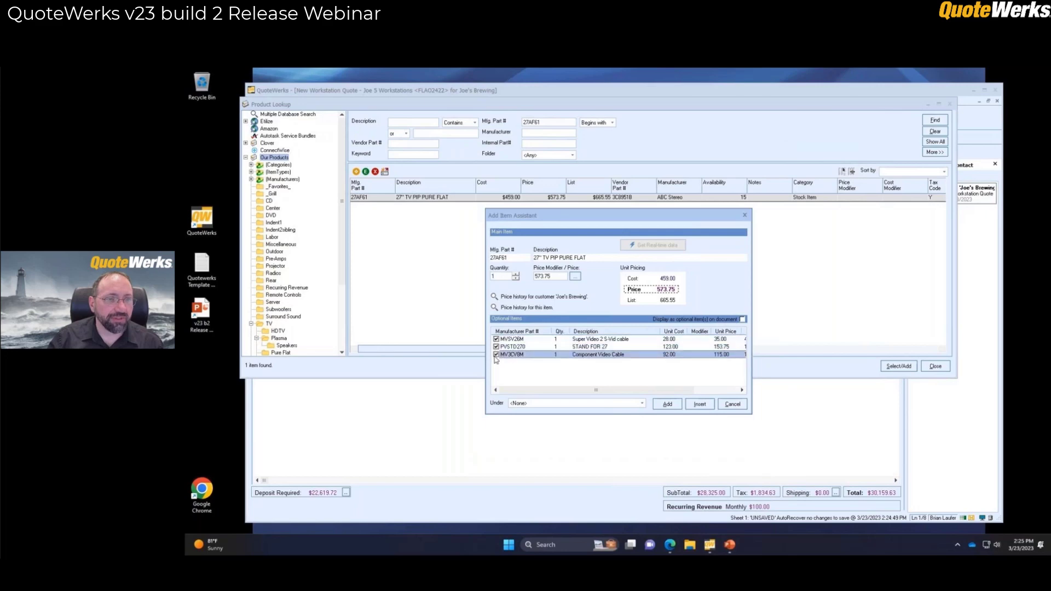
click(667, 404)
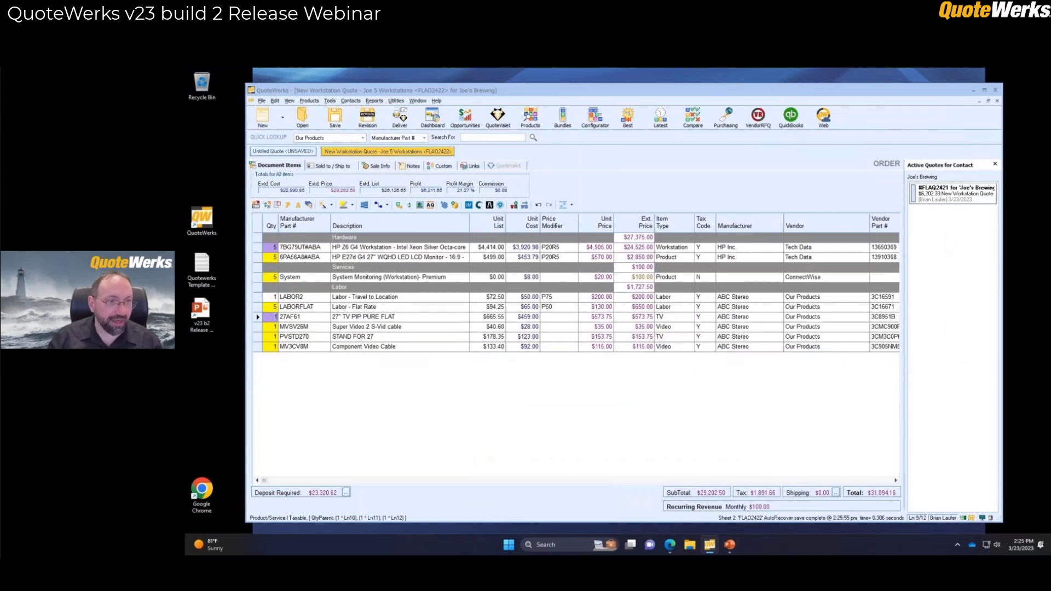
text(5)
key(Return)
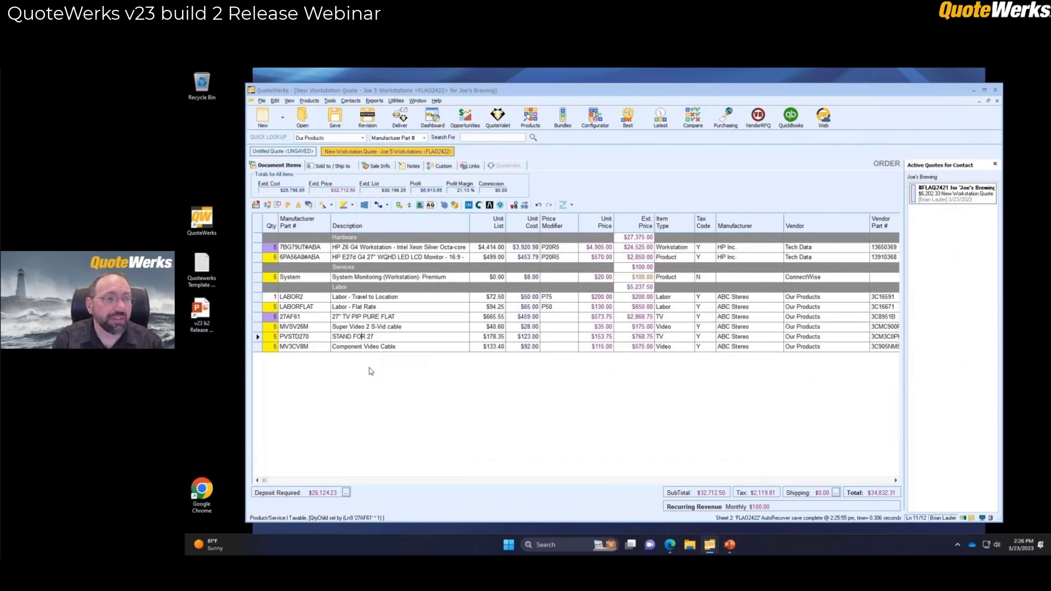
click(309, 101)
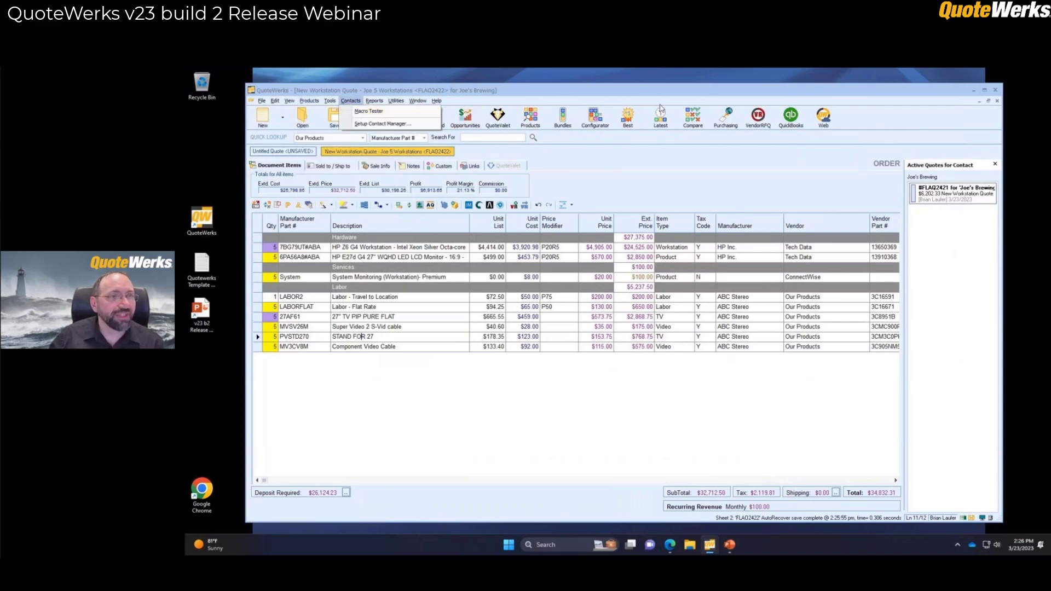
click(530, 117)
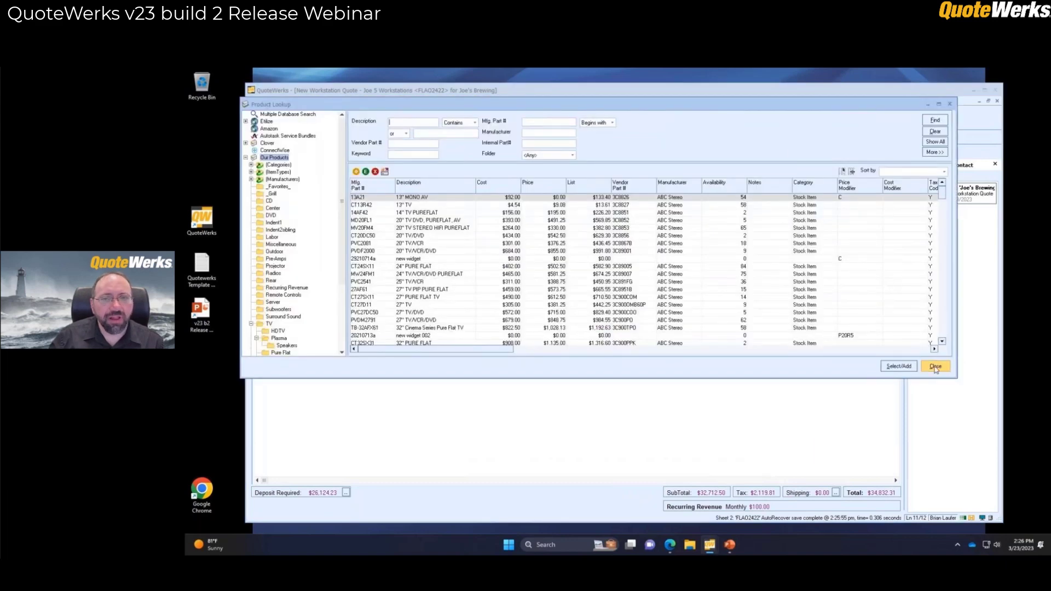
click(935, 367)
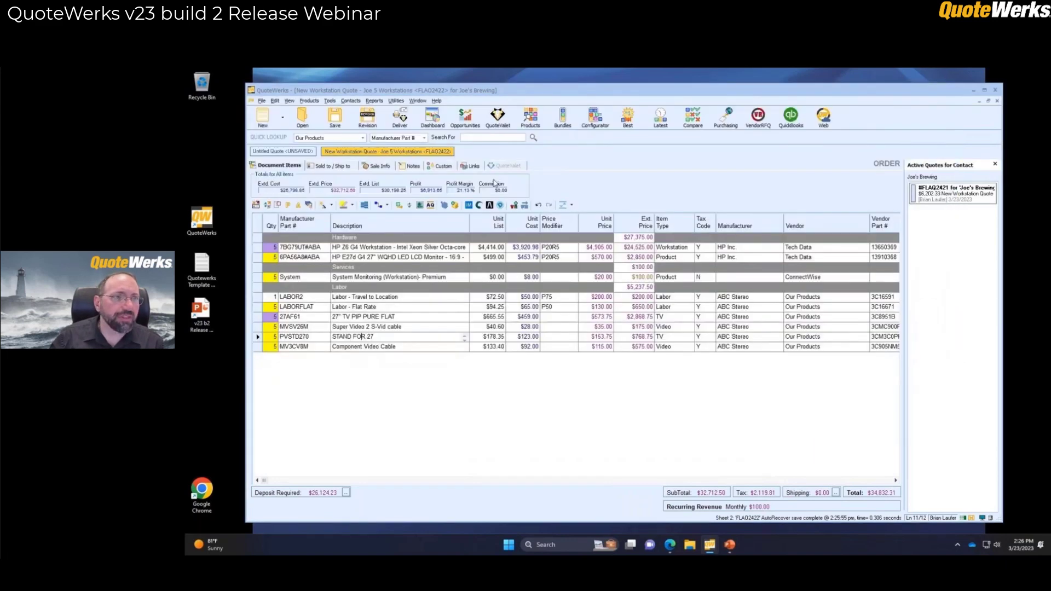
In the required items setup, add 27AF61 from the product lookup as a parent item that requires other items
click(310, 101)
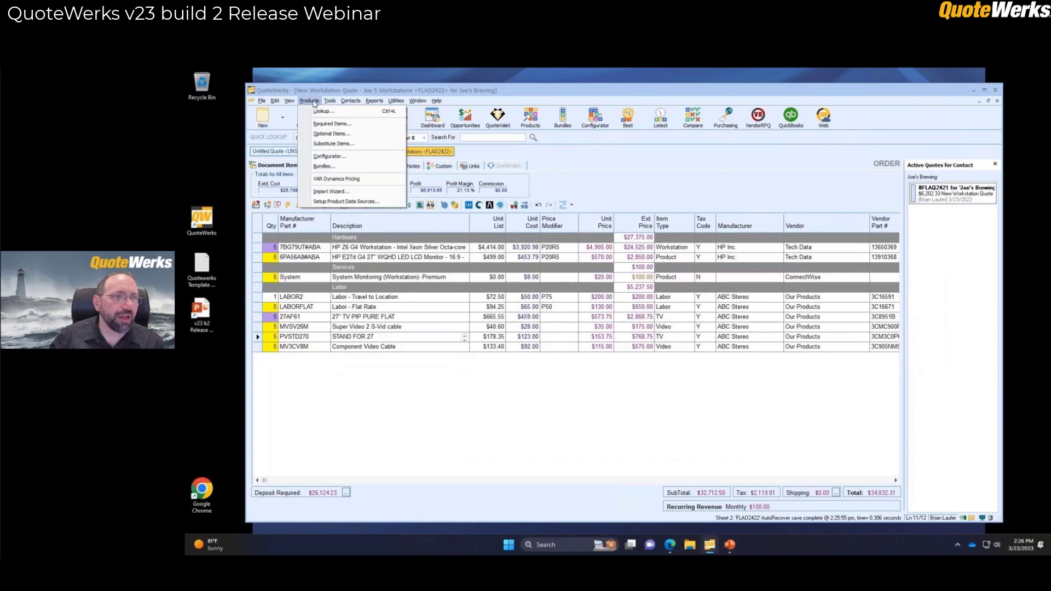
click(333, 125)
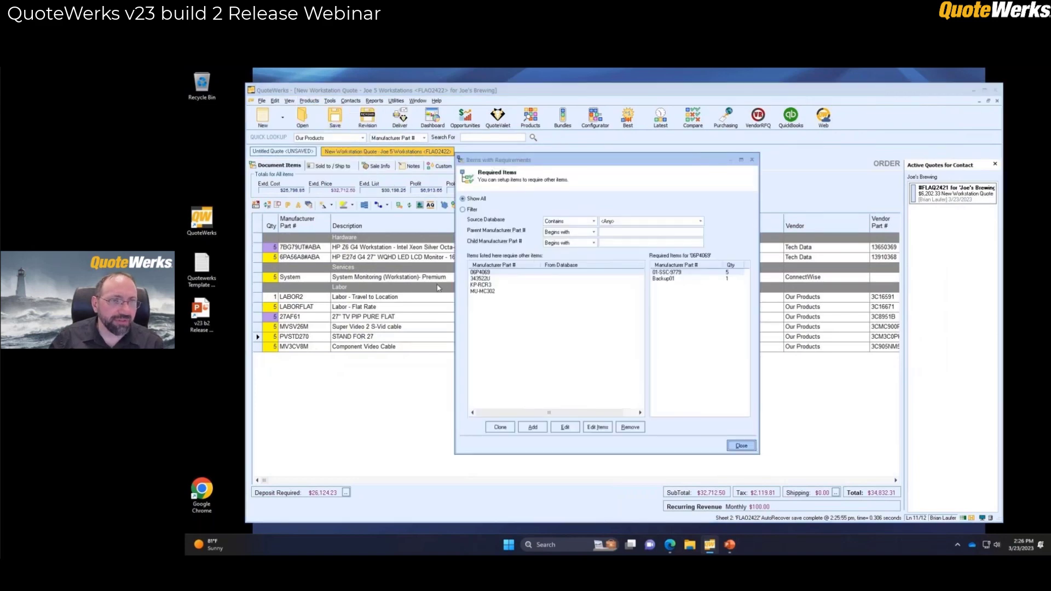
click(532, 430)
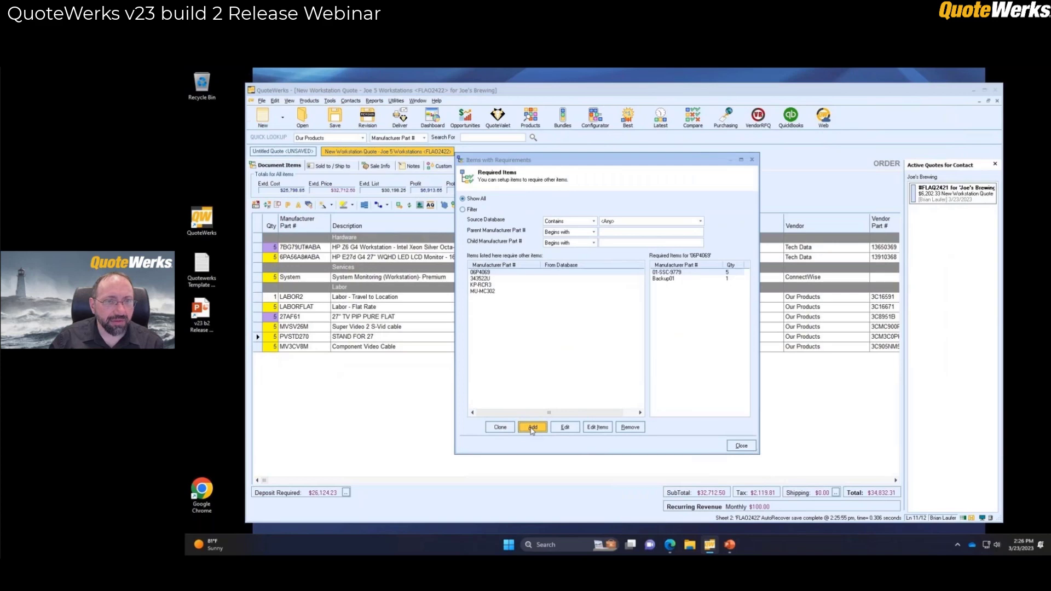
click(602, 332)
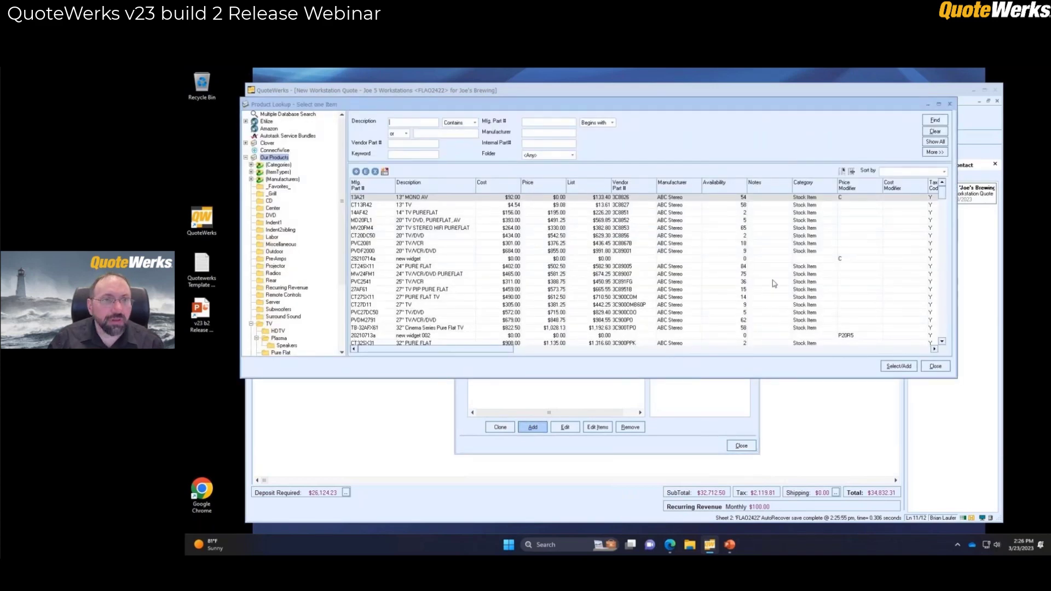
click(540, 121)
text(27AF61)
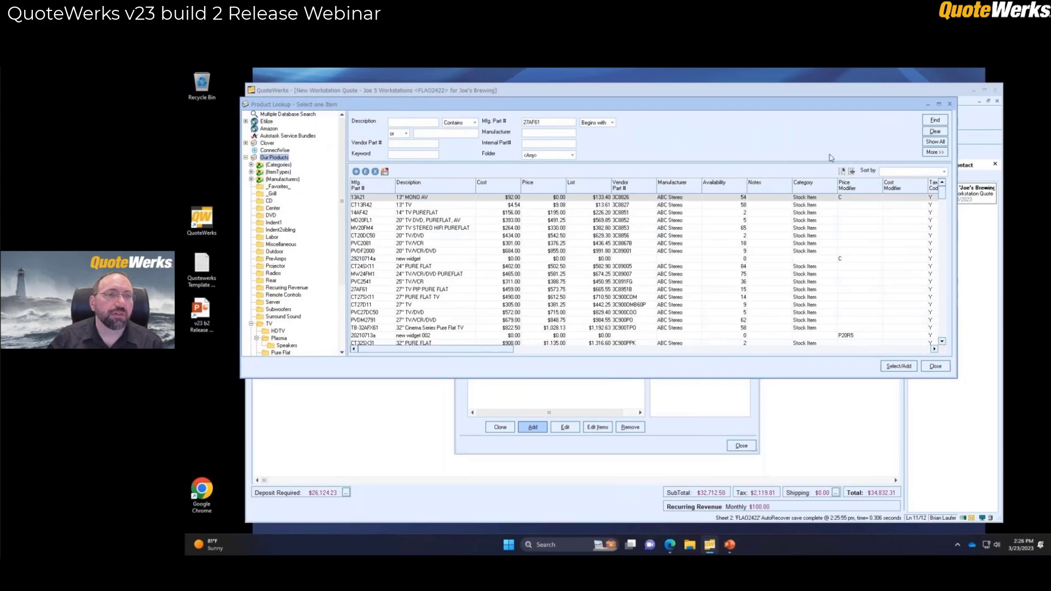
key(Return)
click(596, 198)
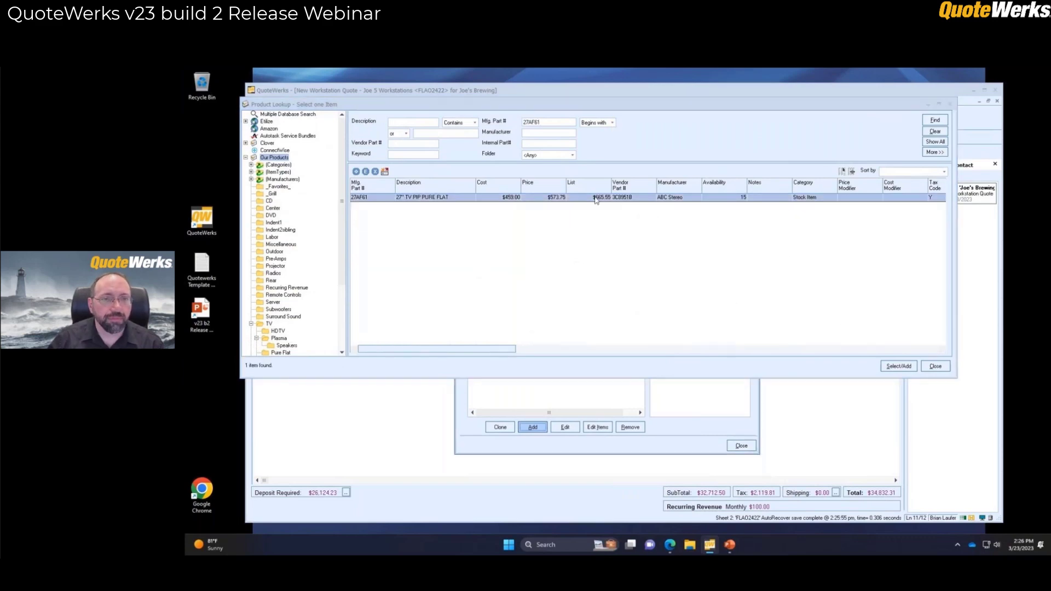
double_click(596, 198)
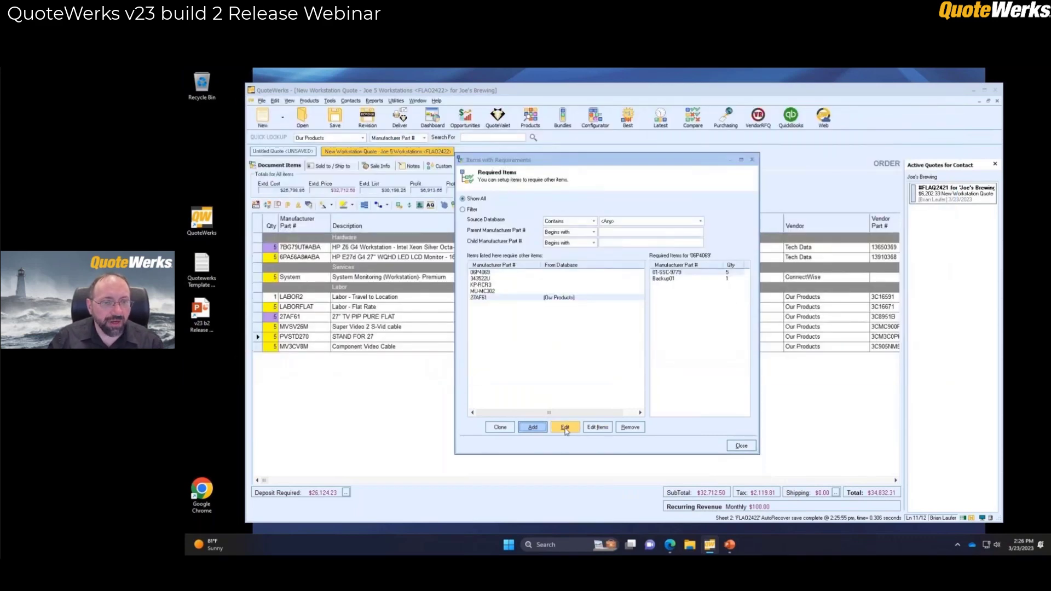
Choose the Microsoft Wired Keyboard 600 and Logitech K270 from the Etilize Keyboard Options favorites as required items for 27AF61
click(598, 428)
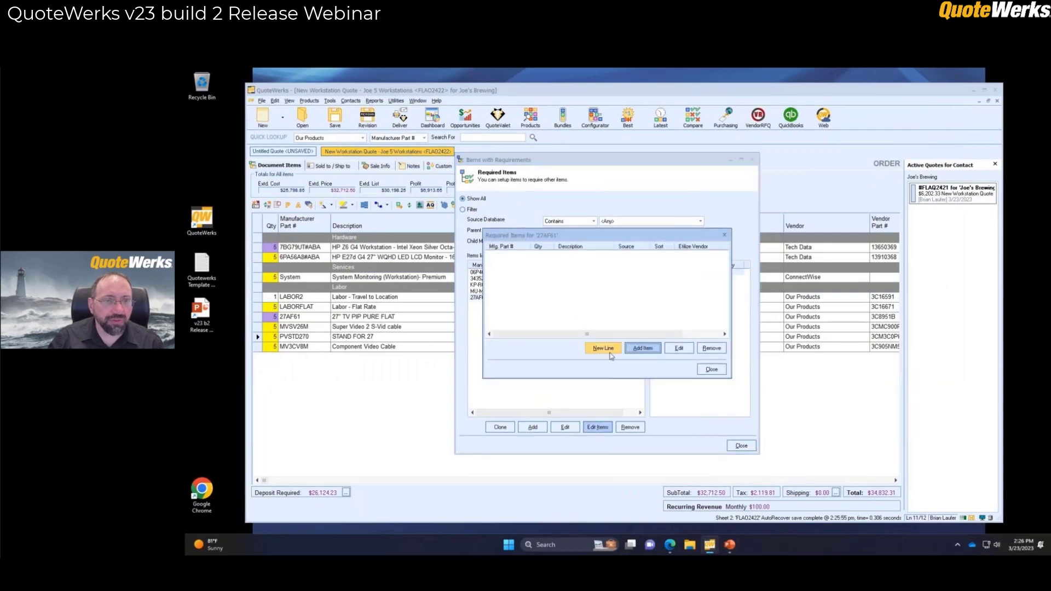
click(647, 351)
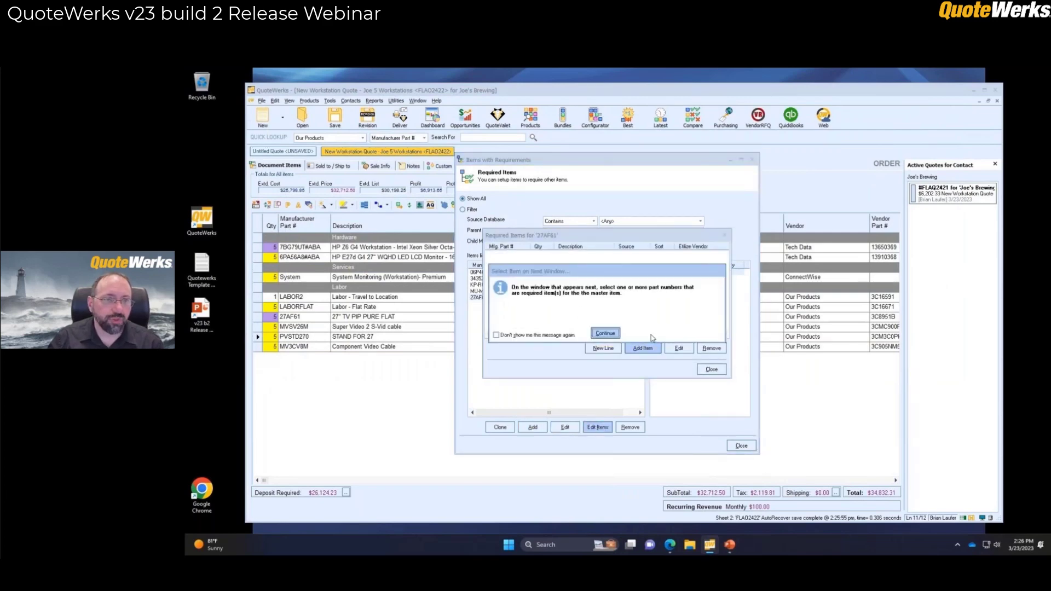
click(605, 333)
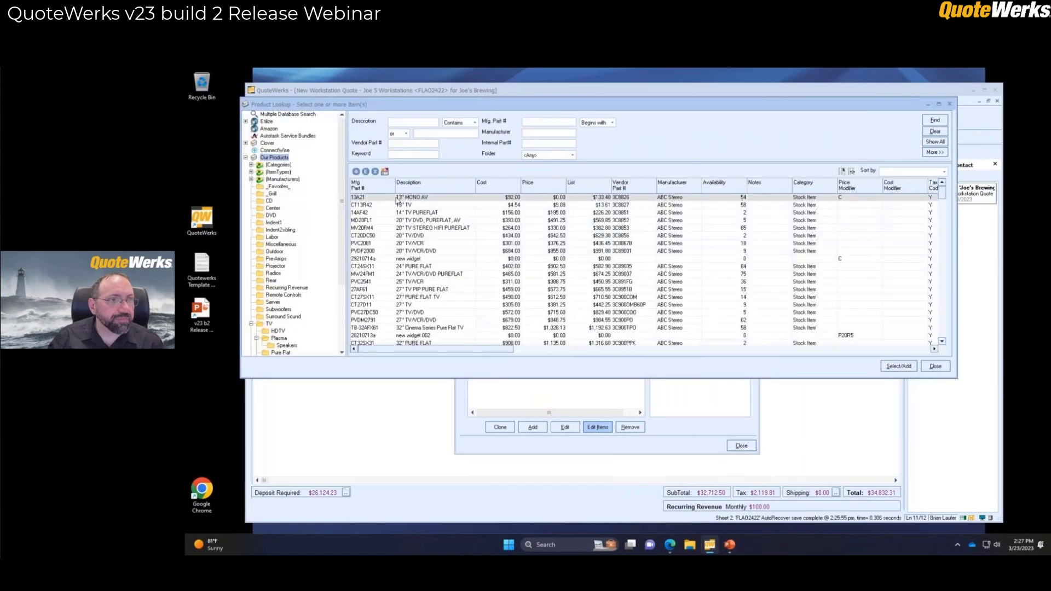
click(265, 121)
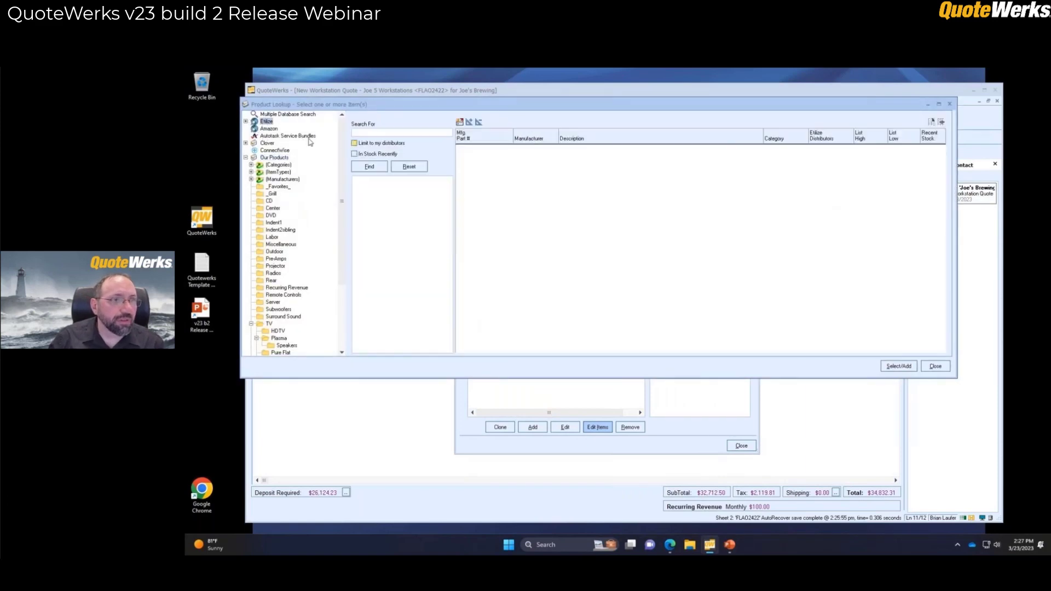
click(246, 121)
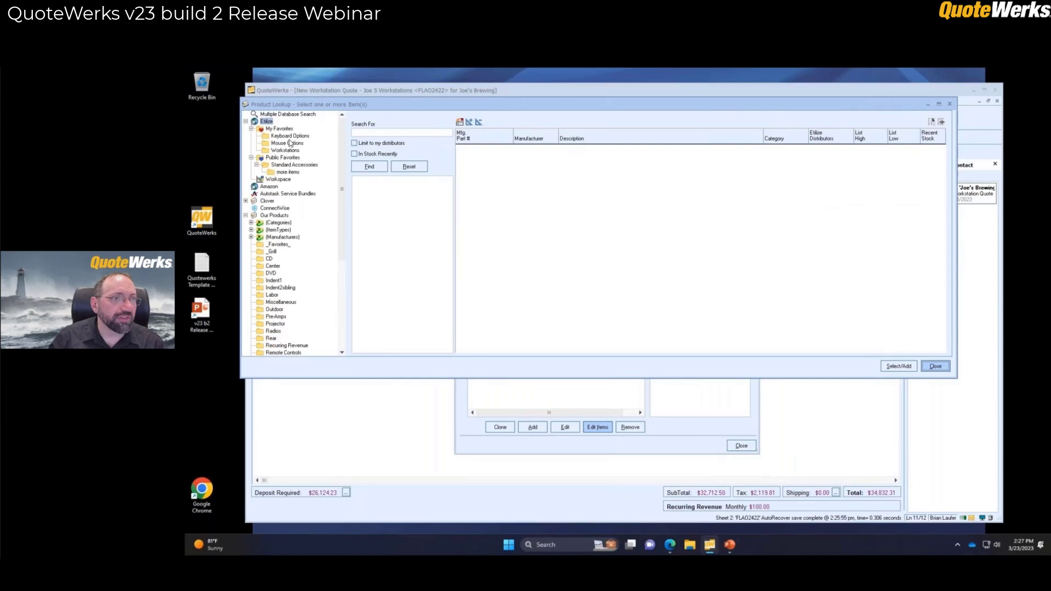
click(290, 138)
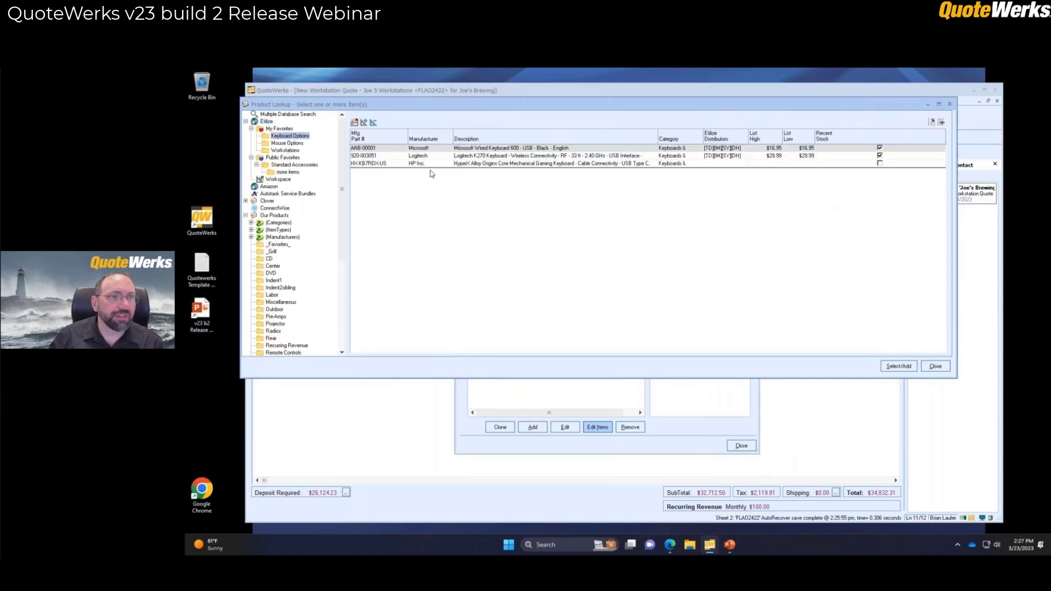
ctrl+click(485, 157)
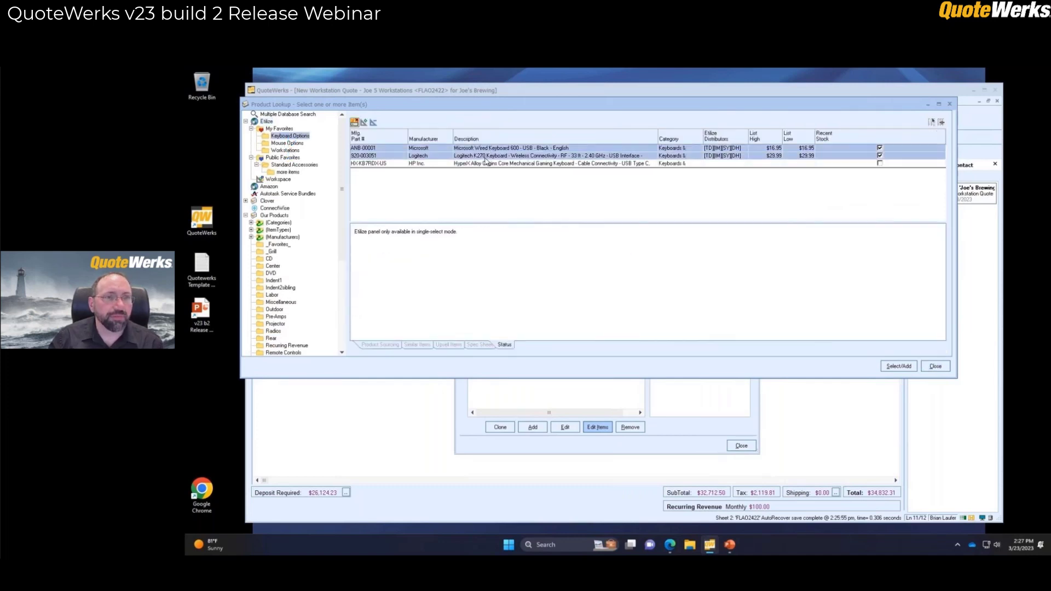
click(900, 371)
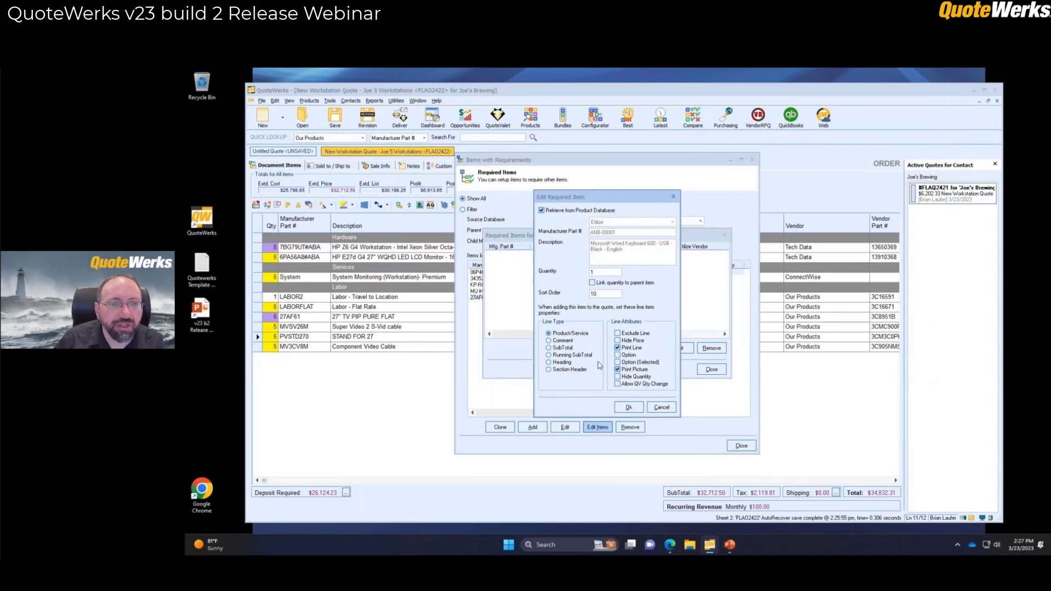
Give both required keyboards, ANB-00001 and 920-003051, the Option (Selected) line attribute and save them
click(617, 363)
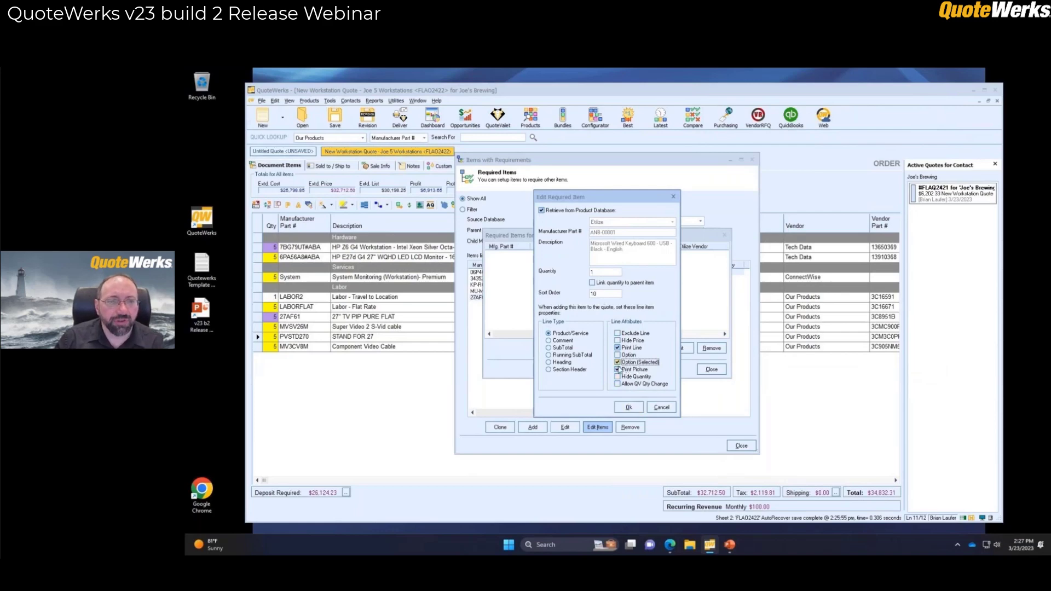
click(629, 406)
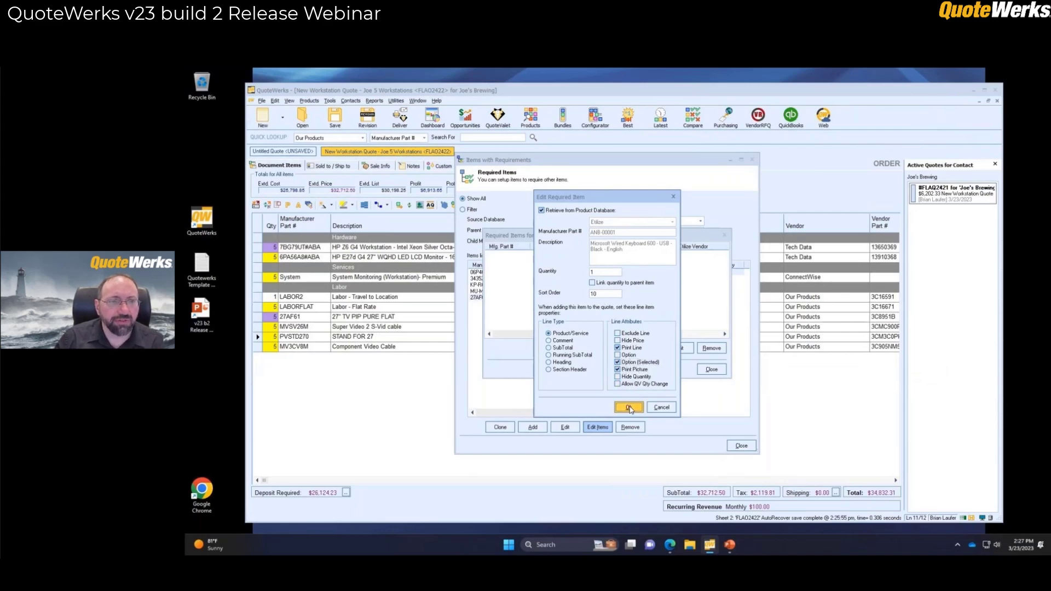
click(639, 363)
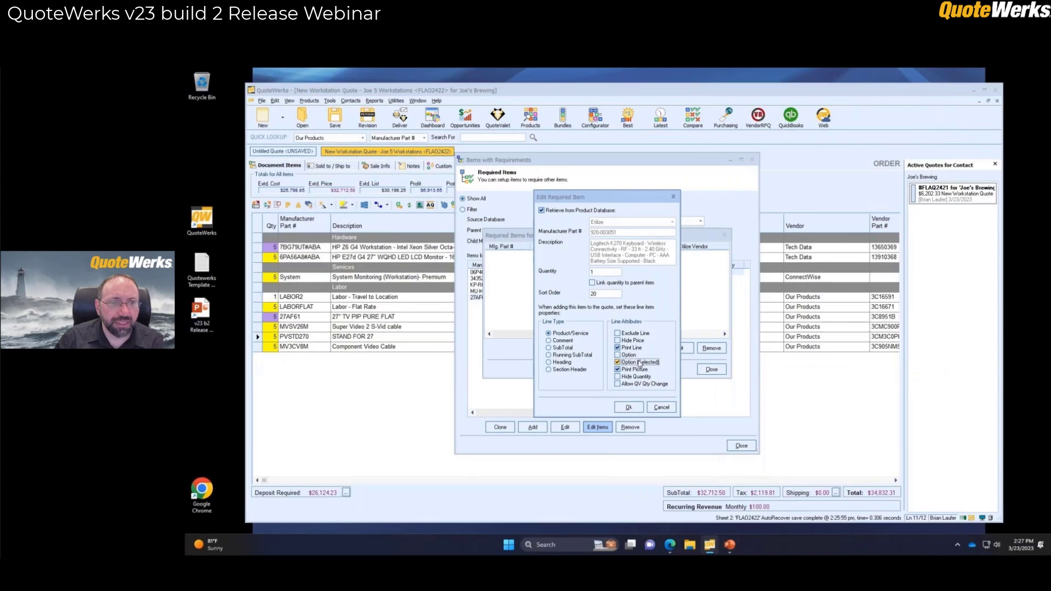
click(628, 407)
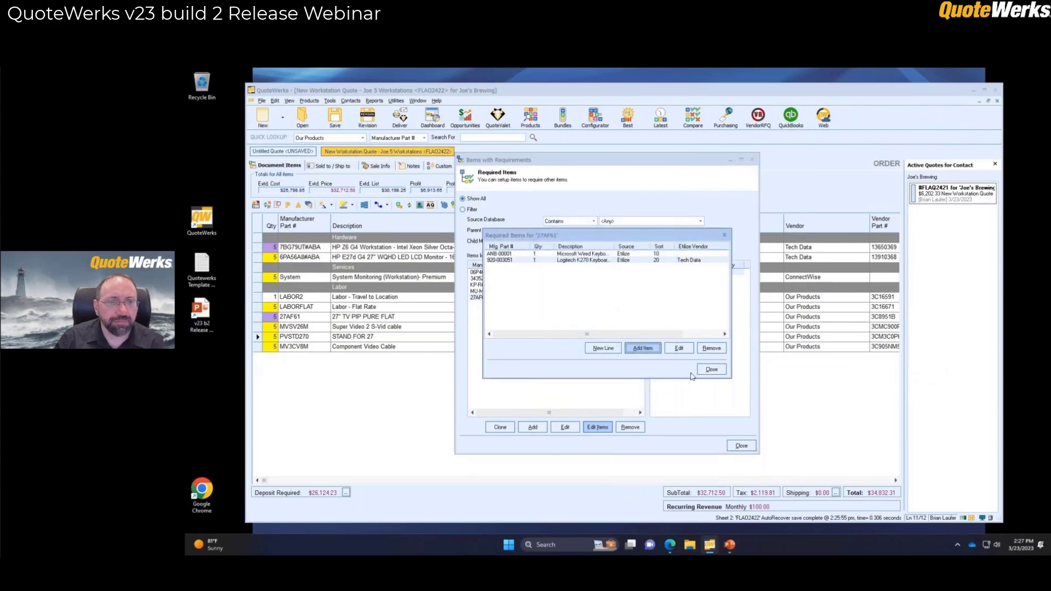
Close the required items setup and start a new, empty quote
click(712, 370)
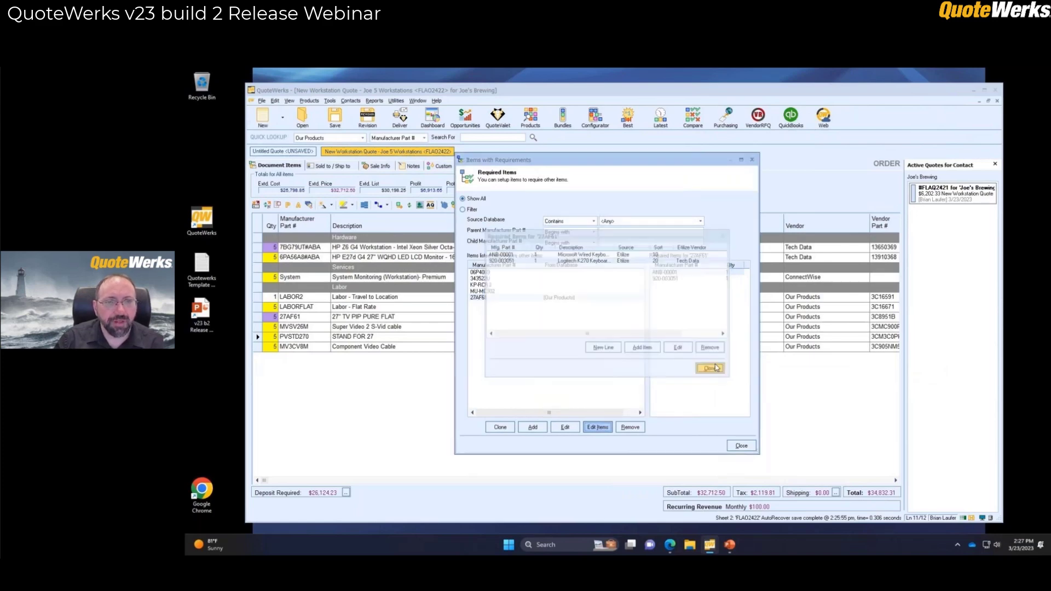
click(741, 446)
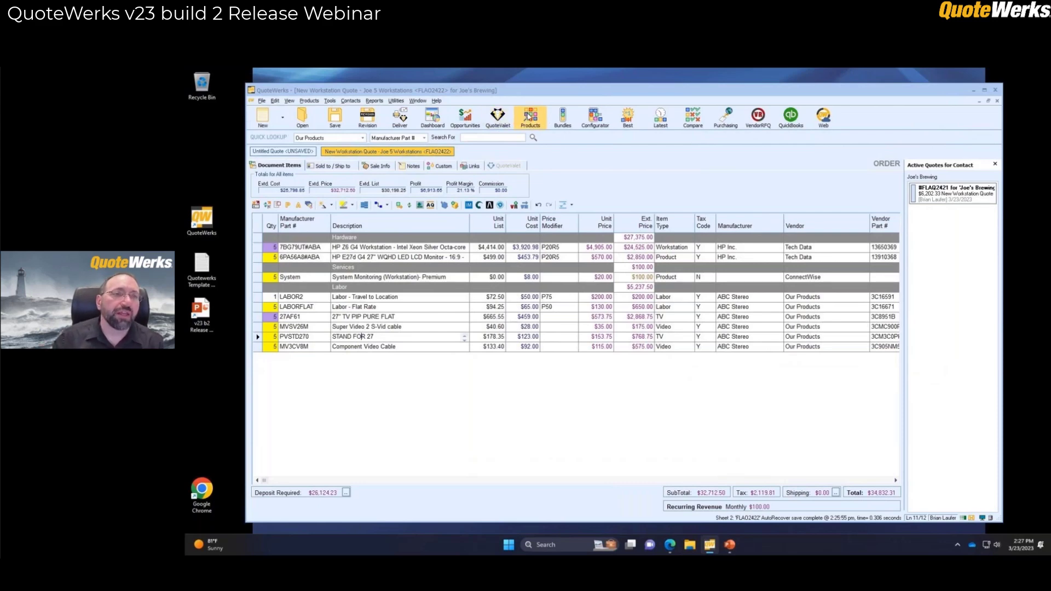
click(263, 116)
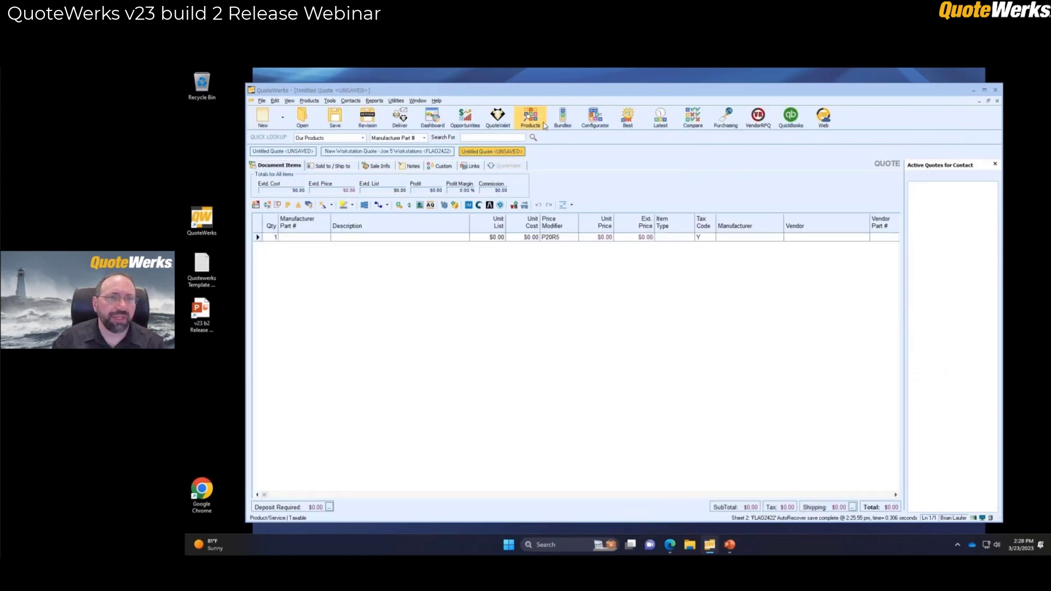
Look up 27AF61 in the Our Products database and add it to the quote without any optional items
click(530, 121)
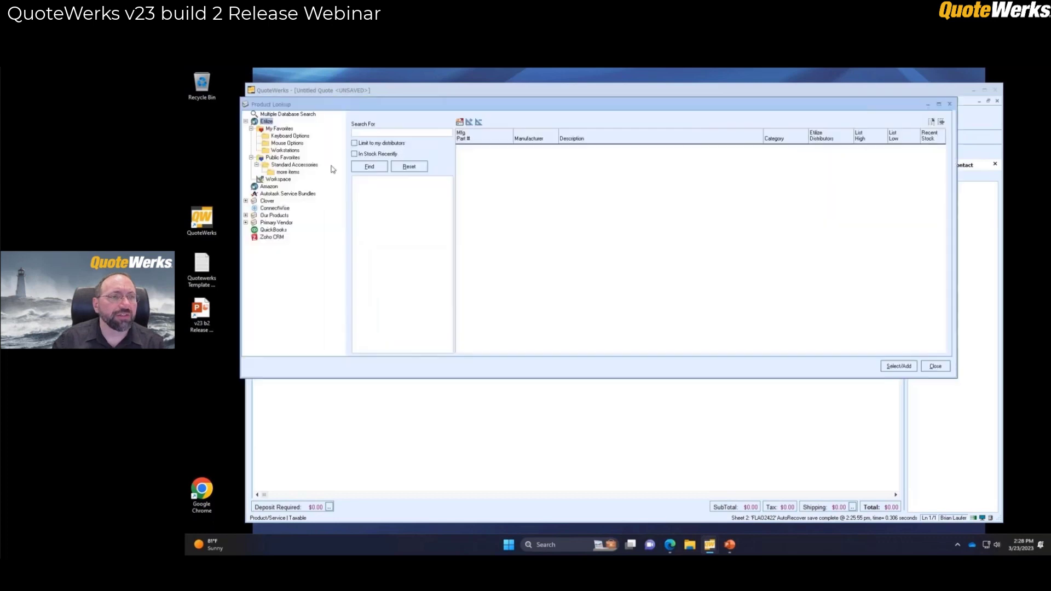
click(274, 216)
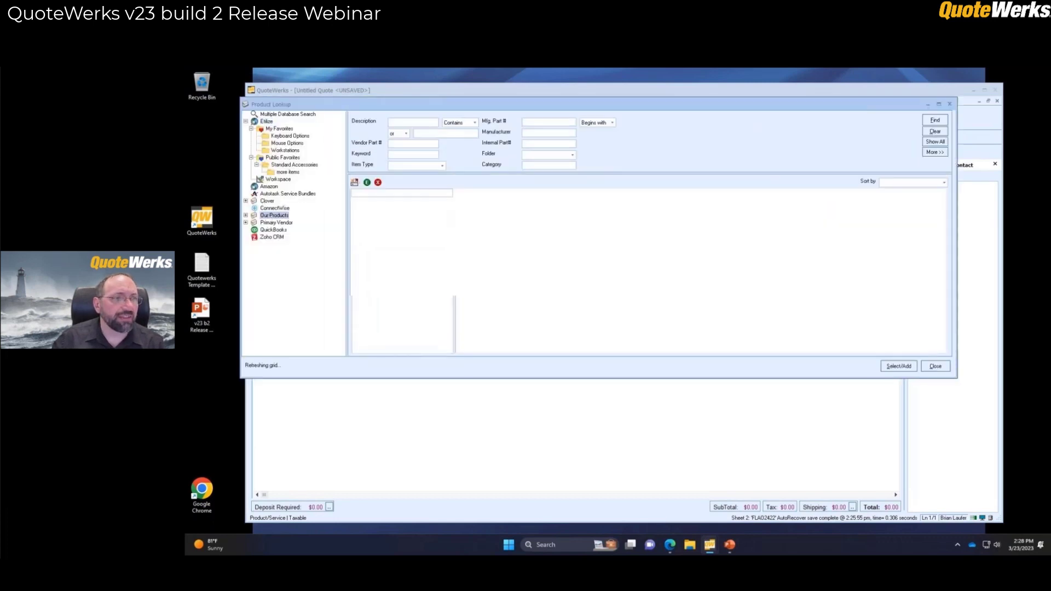
key(F2)
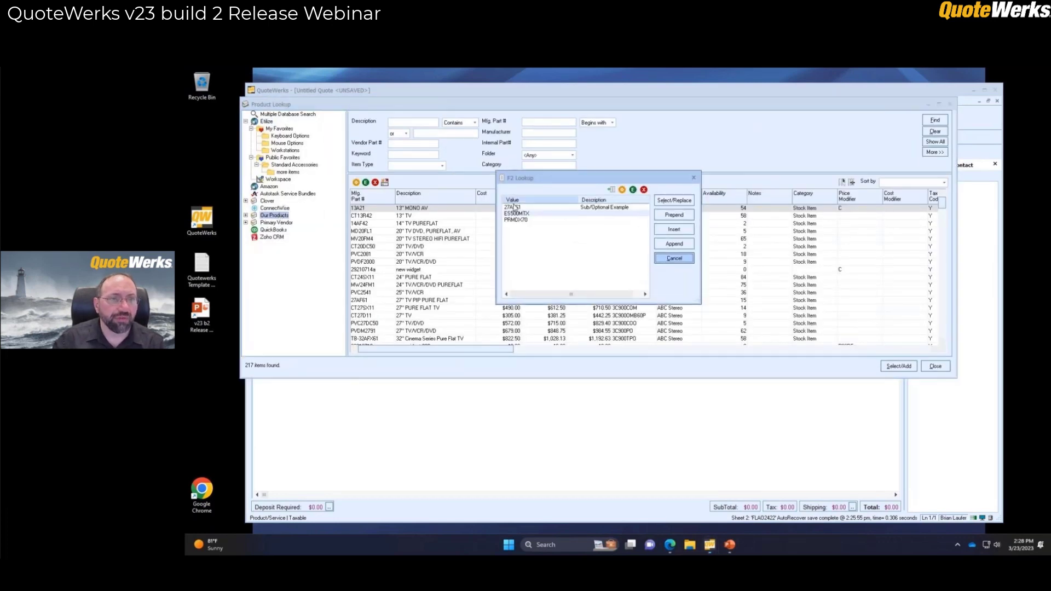
double_click(513, 210)
click(934, 120)
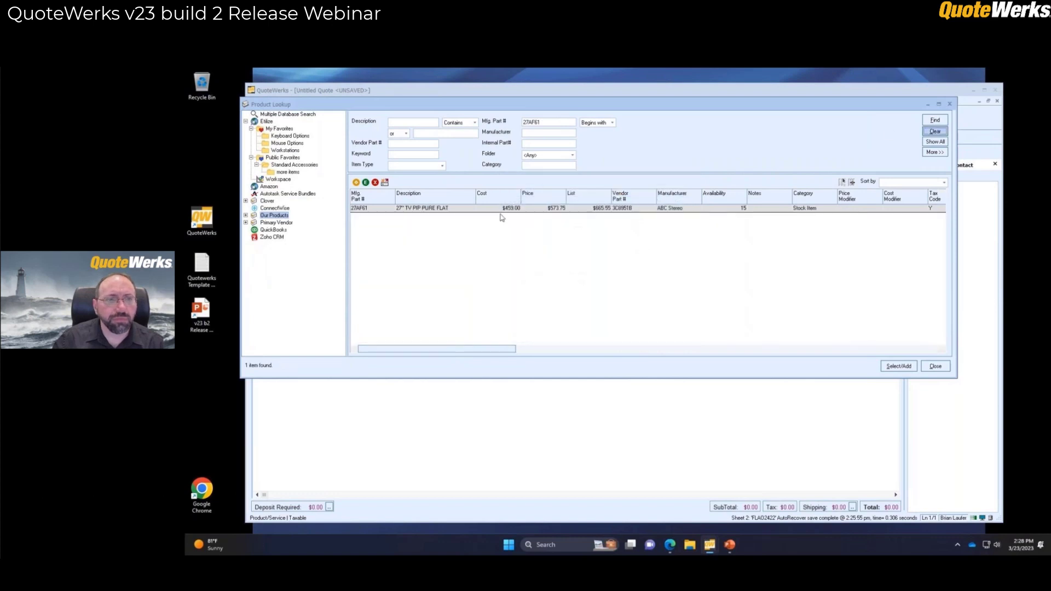
double_click(421, 208)
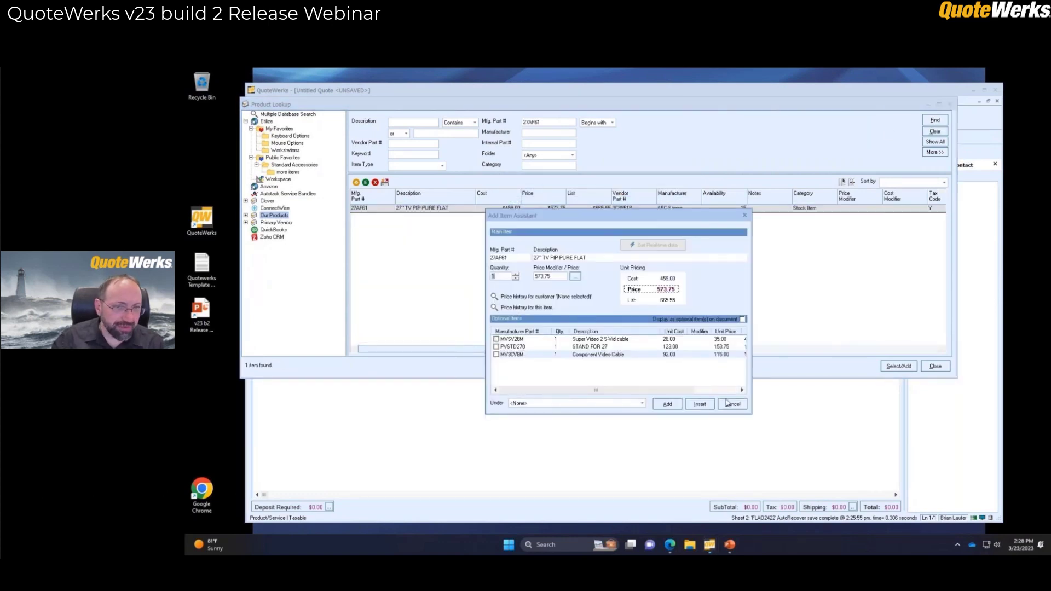
click(670, 405)
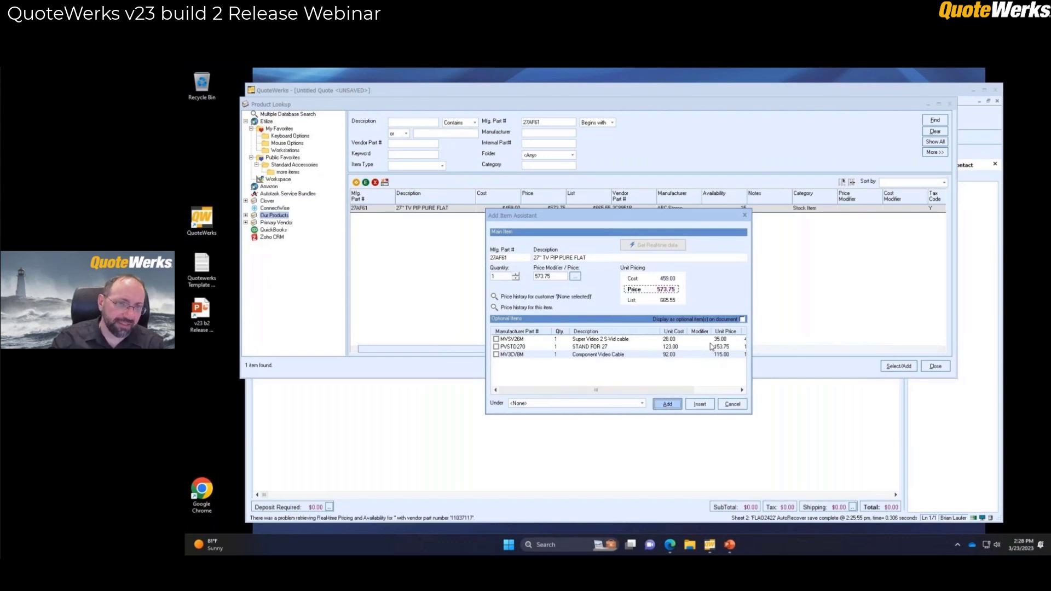
click(936, 365)
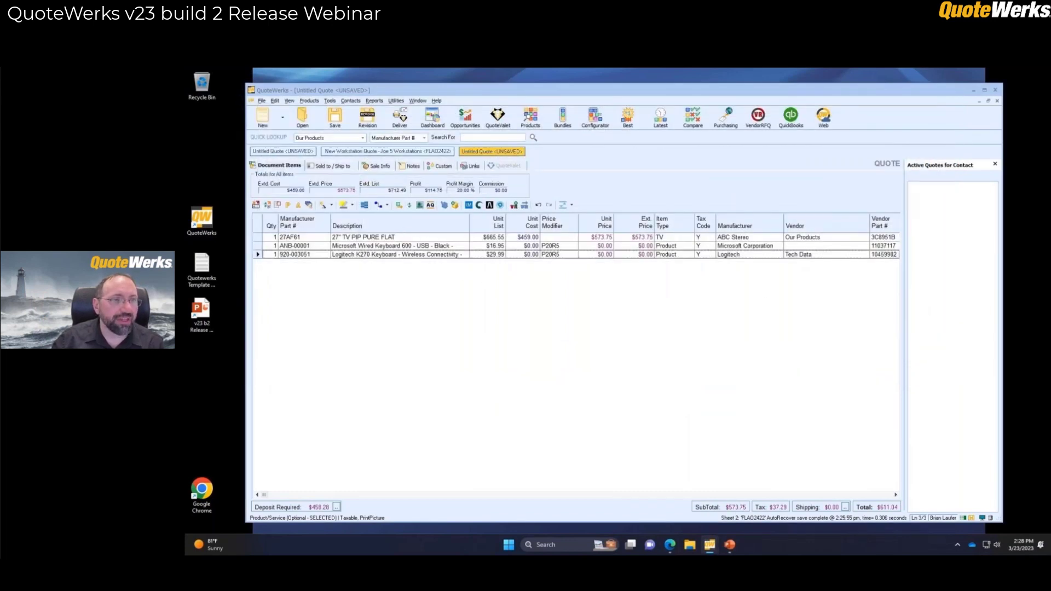
Examine the line attributes of the required keyboard lines ANB-00001 and 920-003051 and the actions available for both lines
click(258, 246)
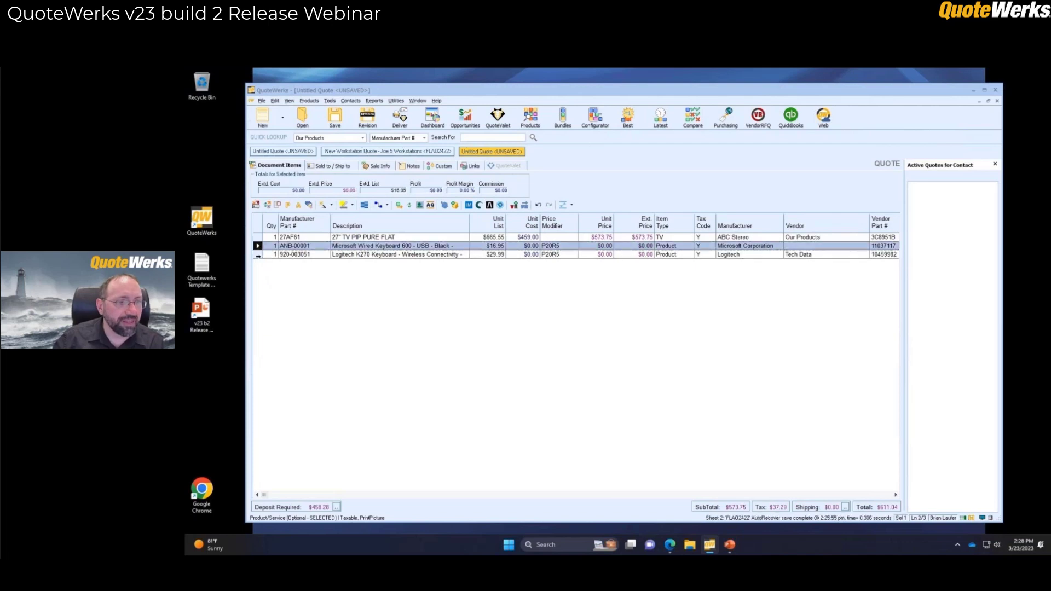
click(258, 254)
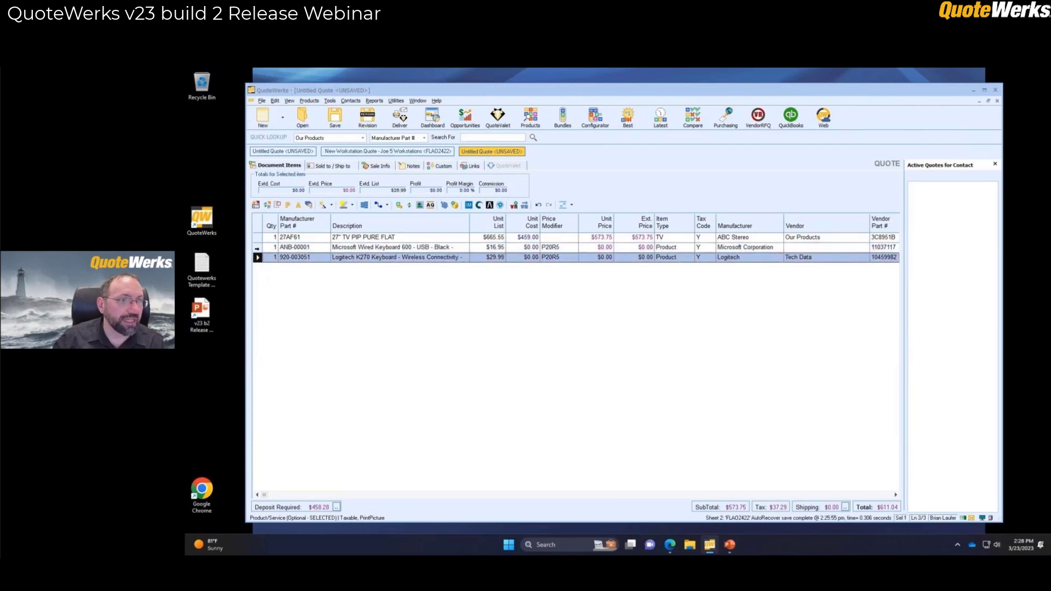
click(257, 249)
click(258, 258)
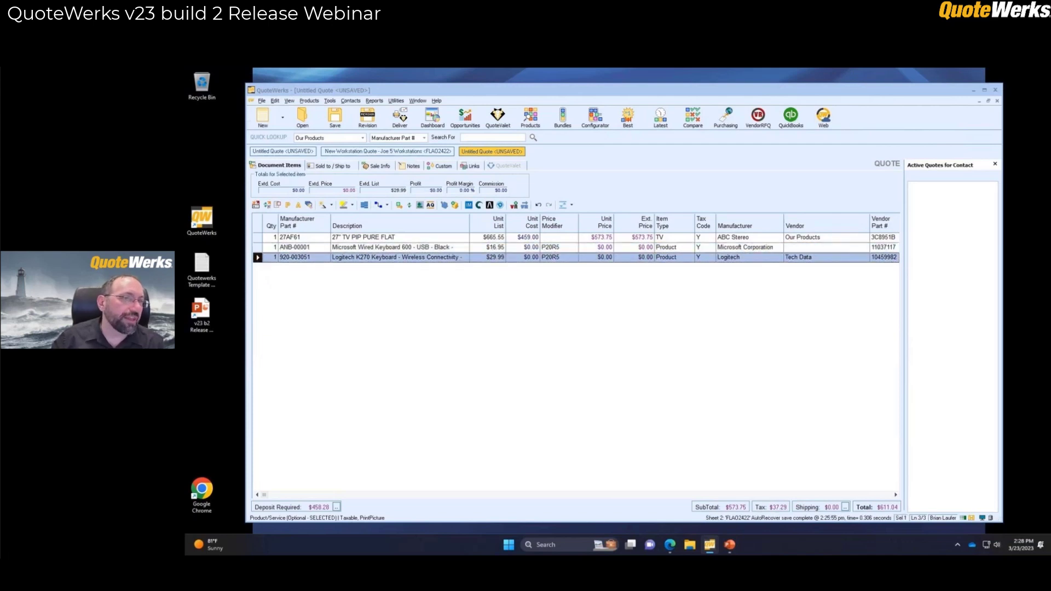
shift+click(257, 247)
right_click(257, 252)
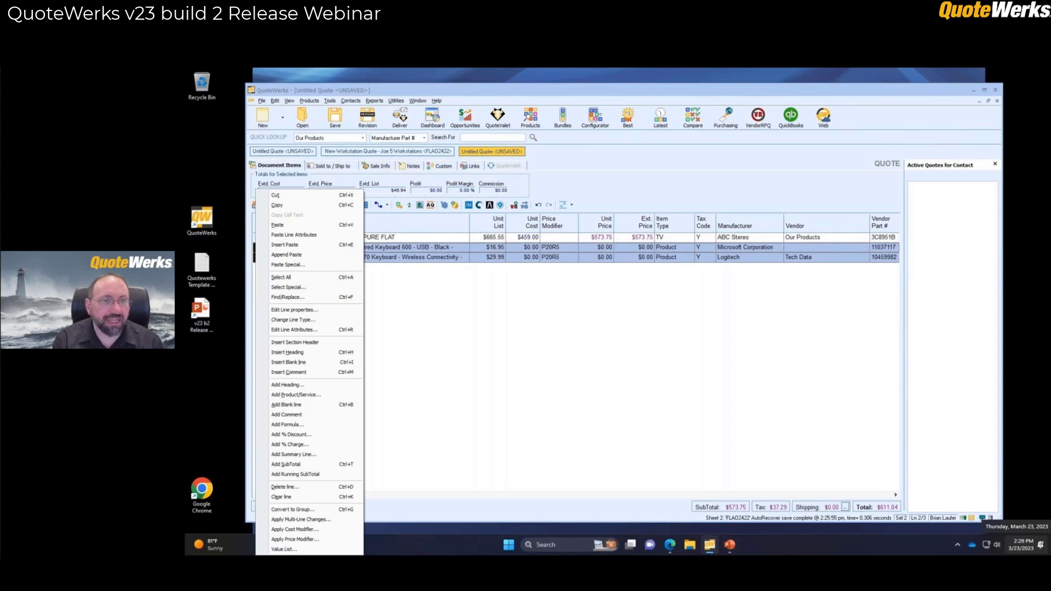
click(523, 376)
Add 27AF61 from Our Products to the quote a second time, including the optional item MVSV26M
click(529, 117)
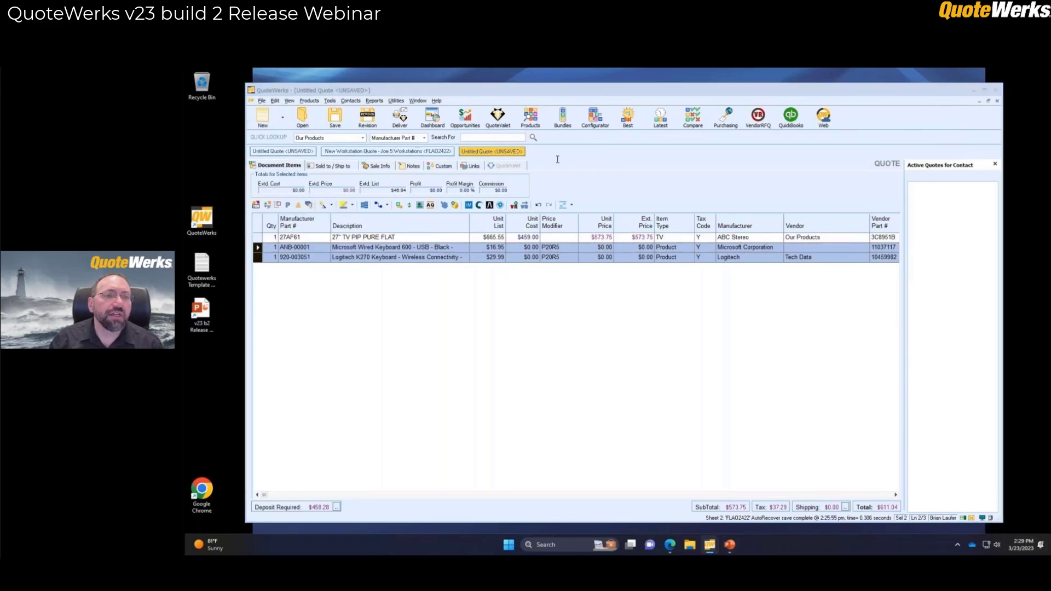
key(Escape)
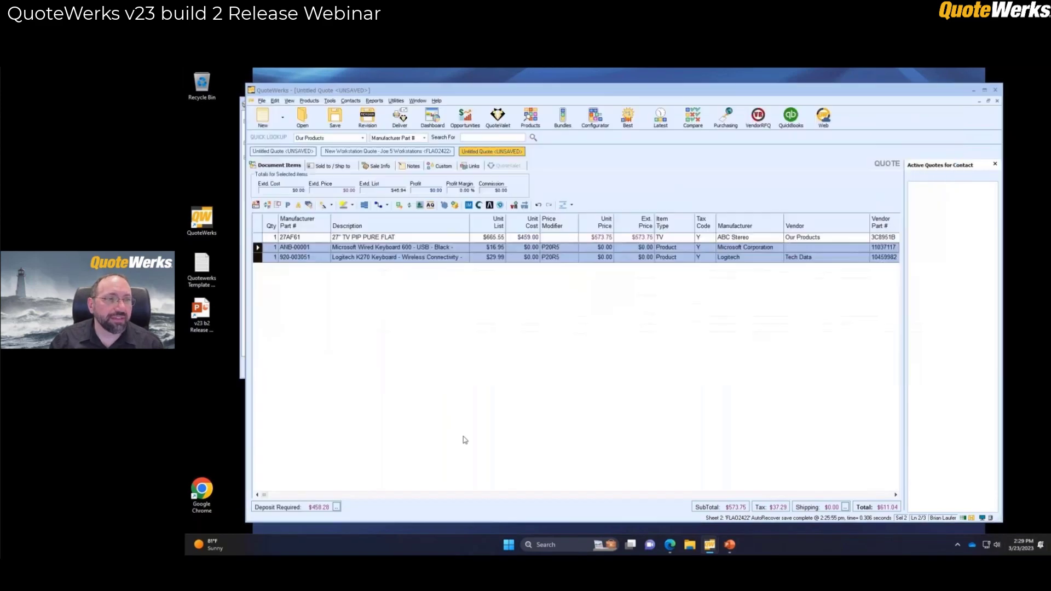
click(319, 248)
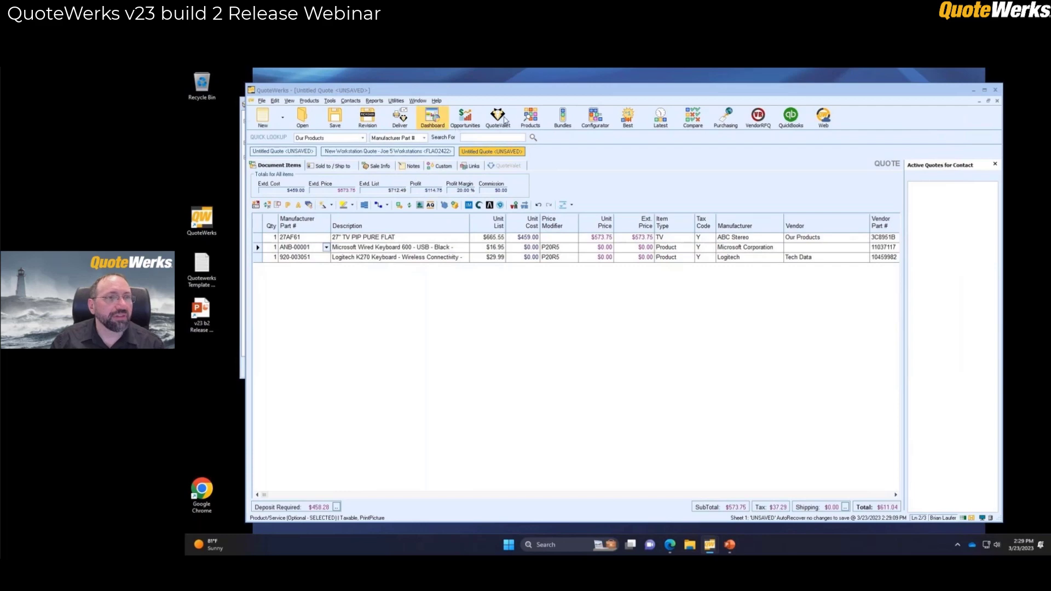
click(527, 117)
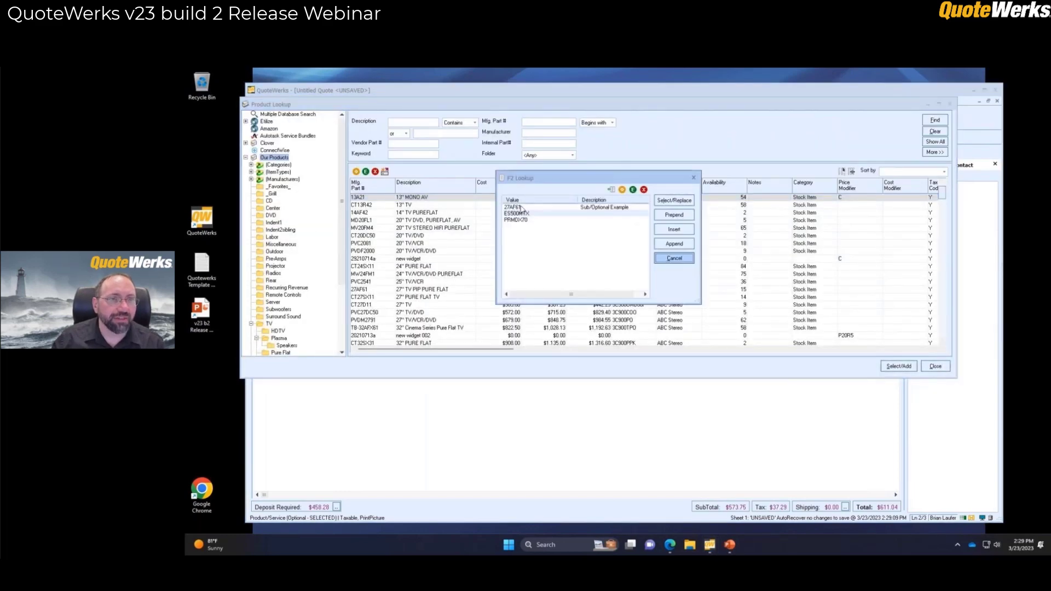
text(27AF61)
click(935, 121)
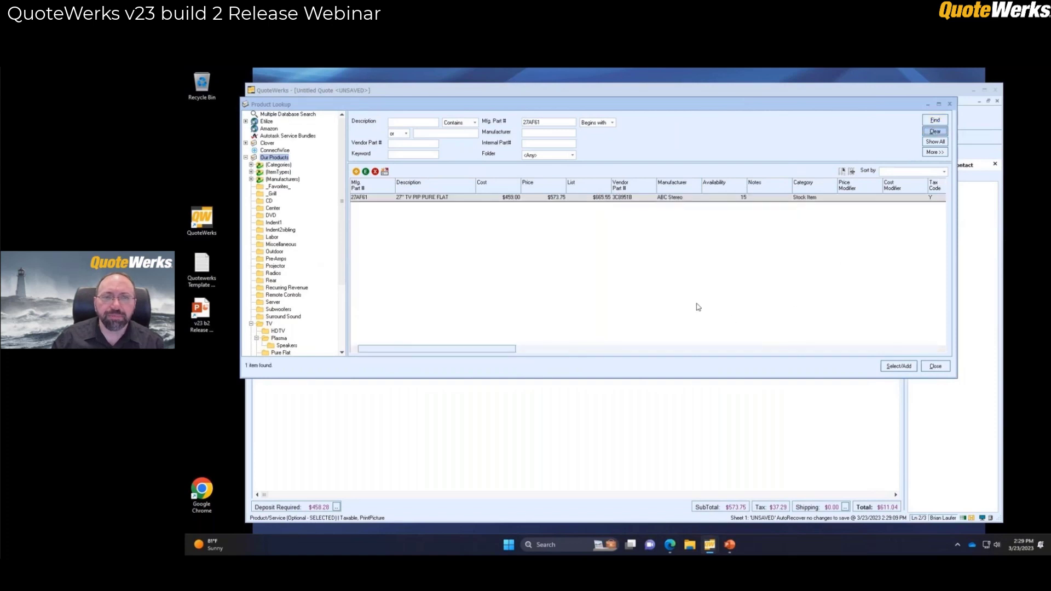
double_click(591, 198)
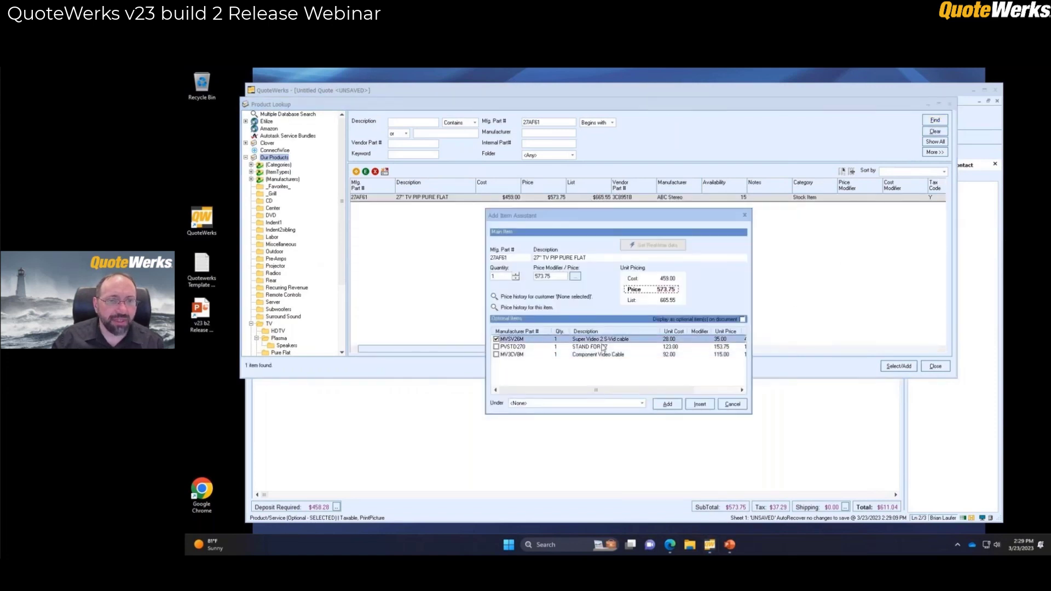
click(668, 405)
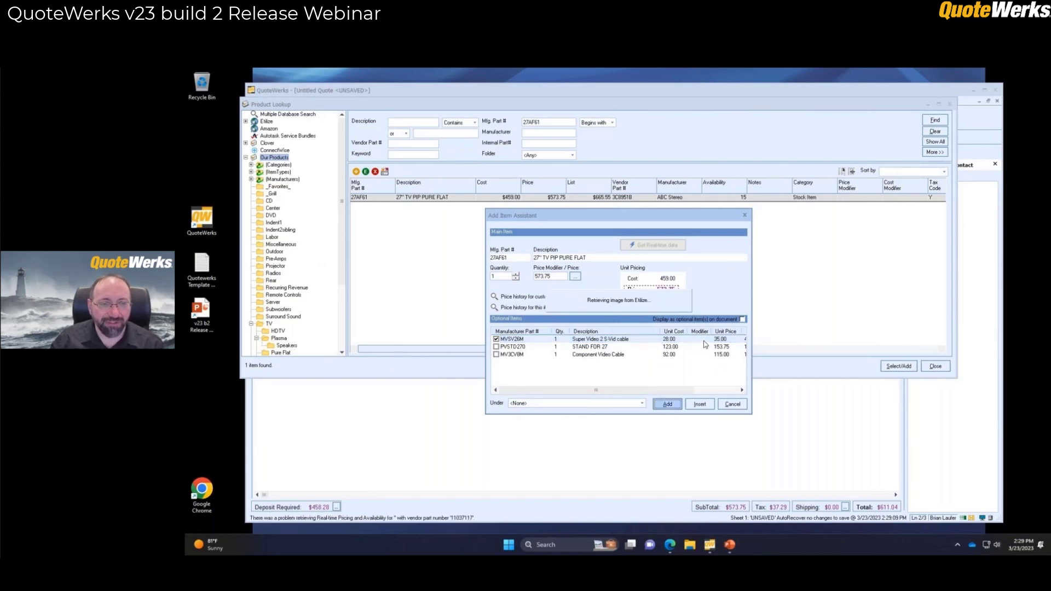
click(948, 370)
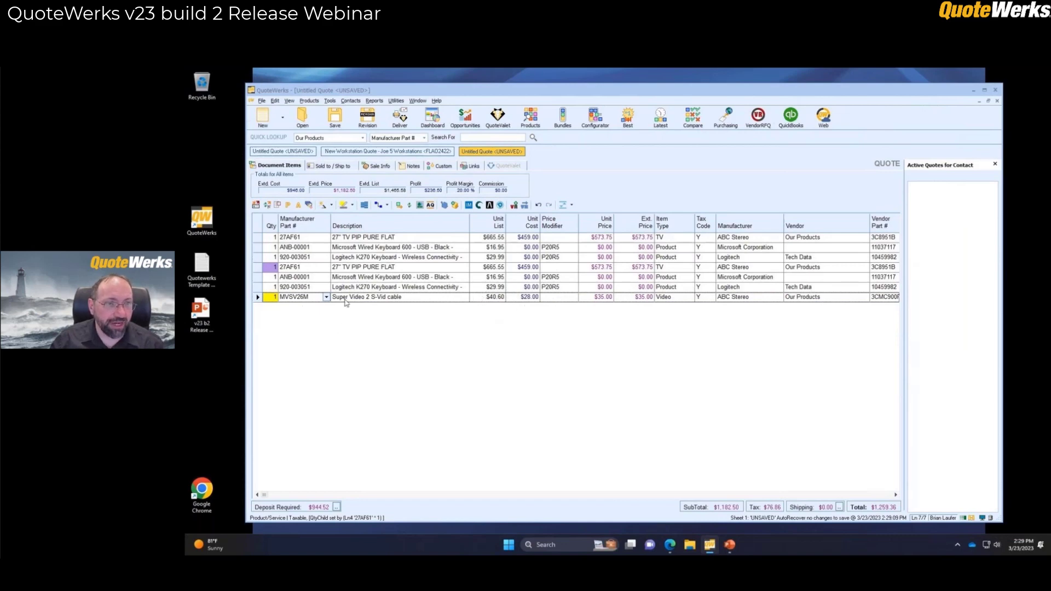
Copy the part number MVSV26M from its quote line and search Our Products for it by manufacturer part number
click(281, 296)
key(ctrl+c)
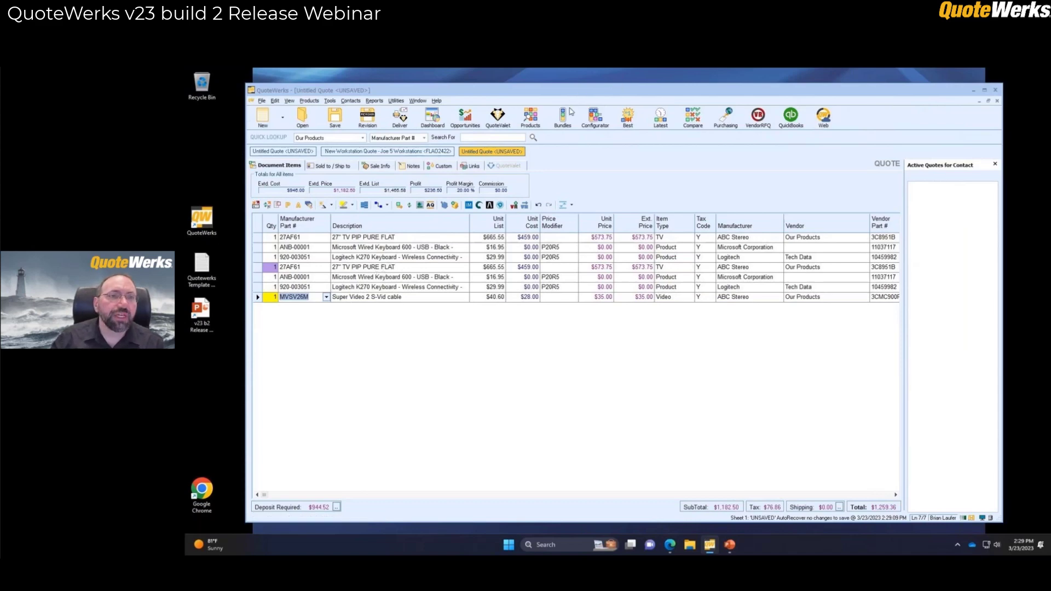
click(526, 123)
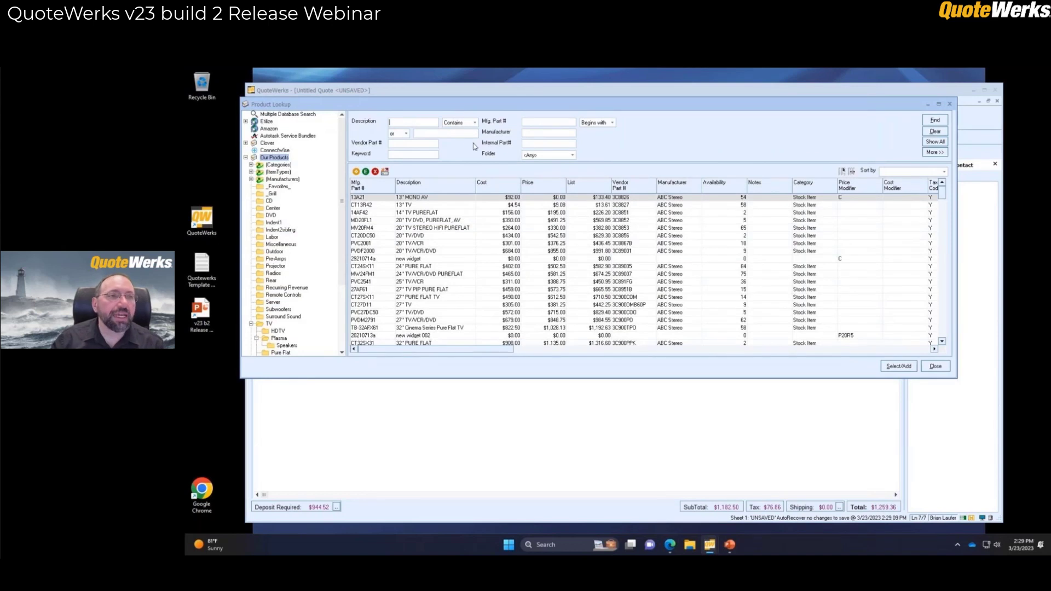
click(525, 122)
key(ctrl+v)
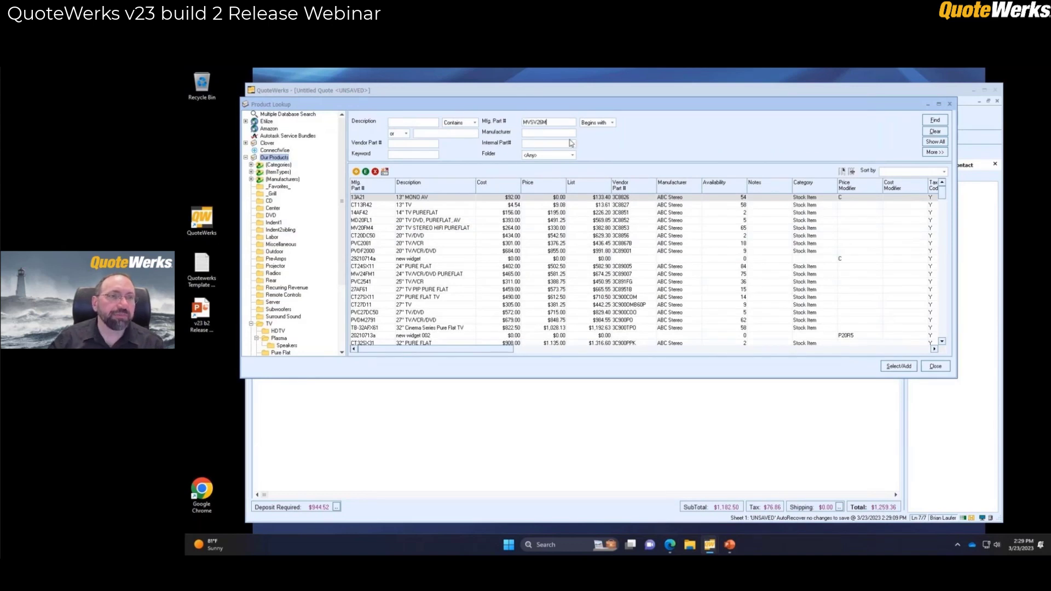
key(Return)
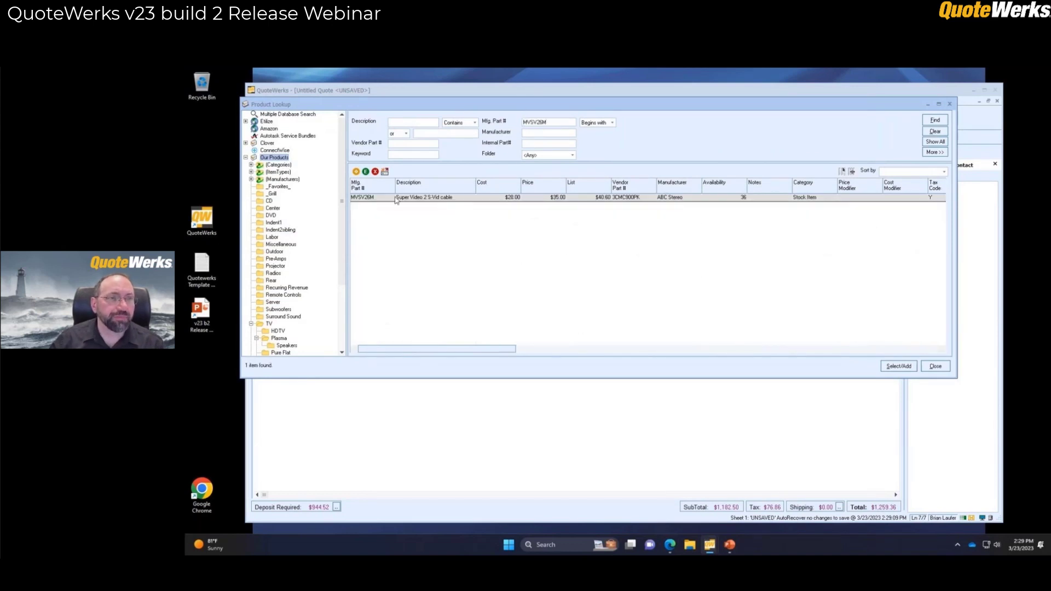
Edit the product MVSV26M, setting its price to 60, list to 75 and cost to 25
right_click(448, 200)
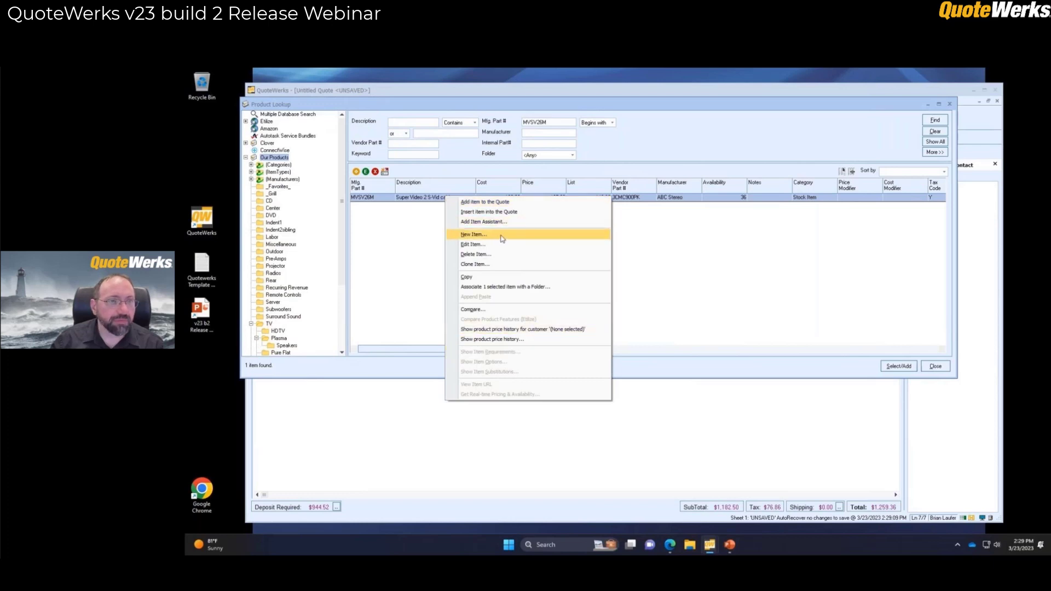
click(486, 249)
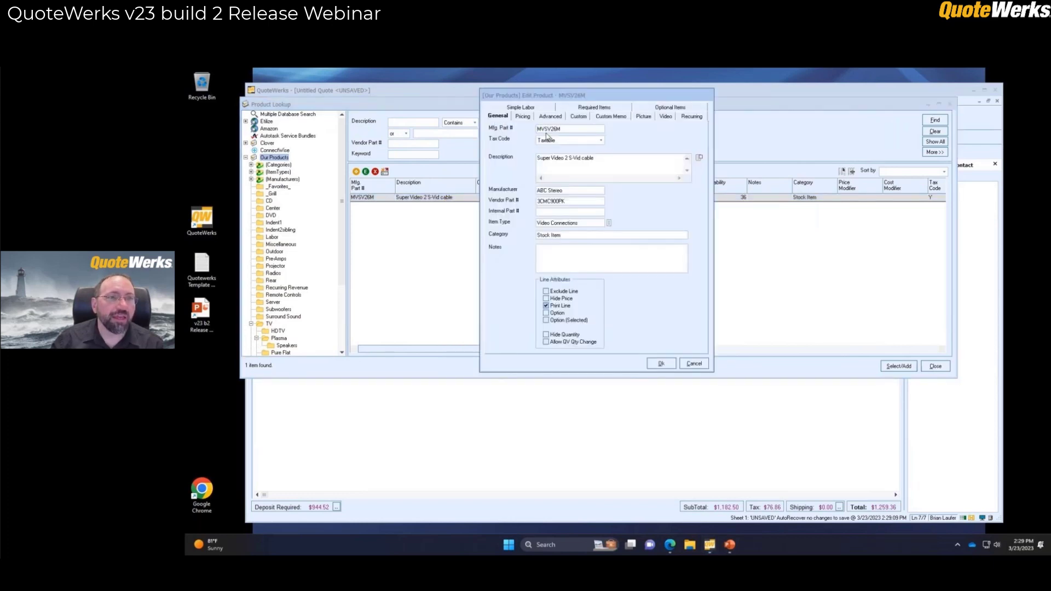
click(524, 117)
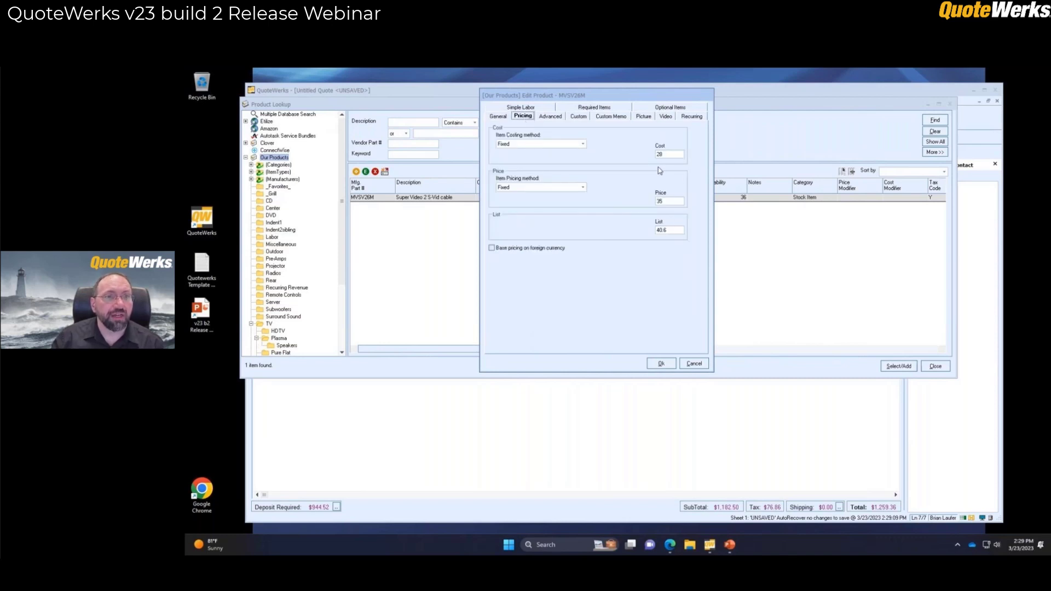
drag(558, 101, 612, 236)
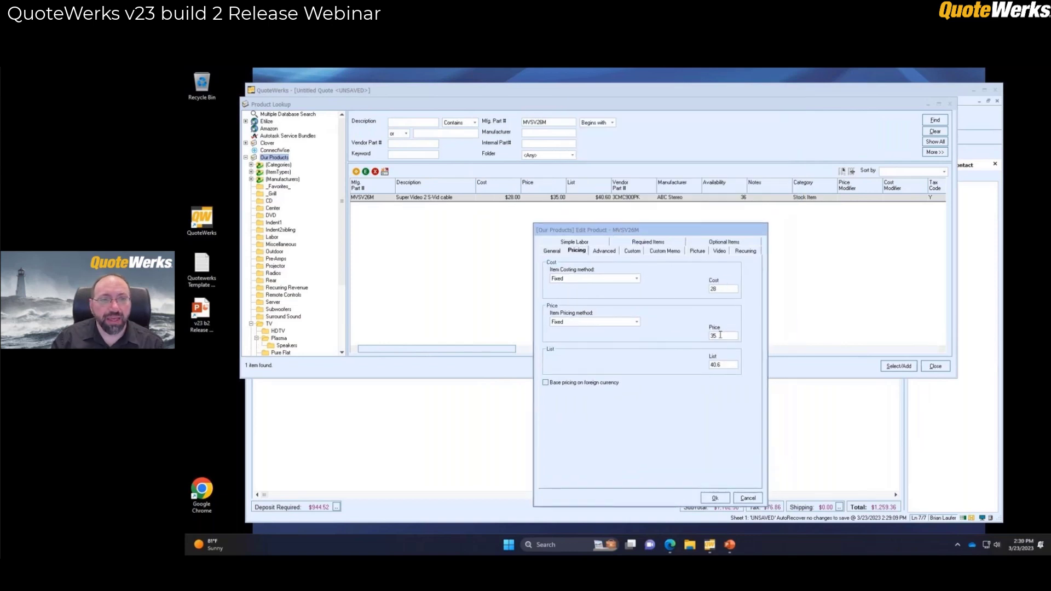
drag(729, 337, 682, 336)
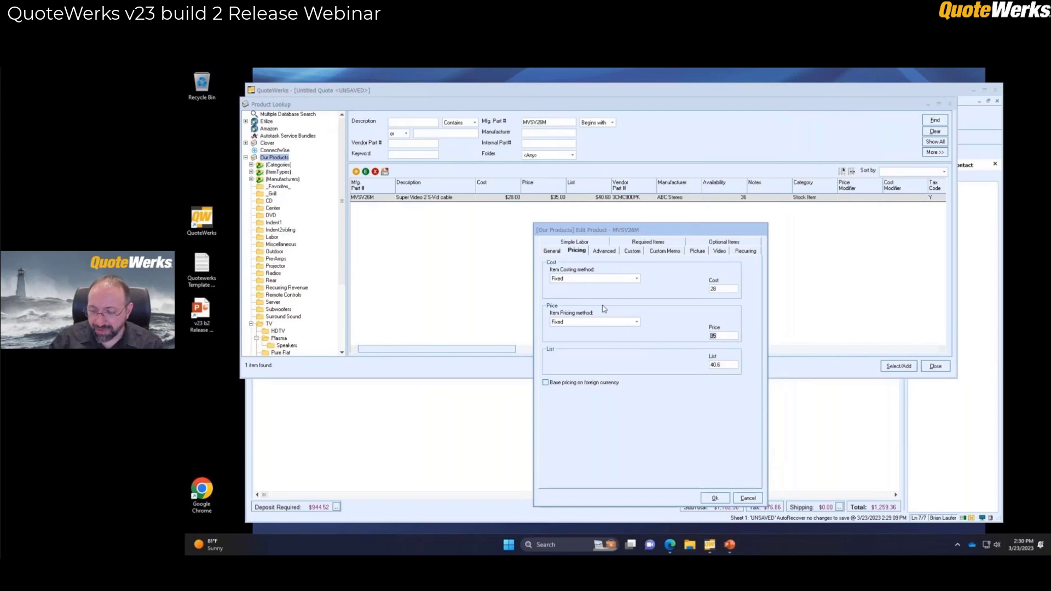
text(60)
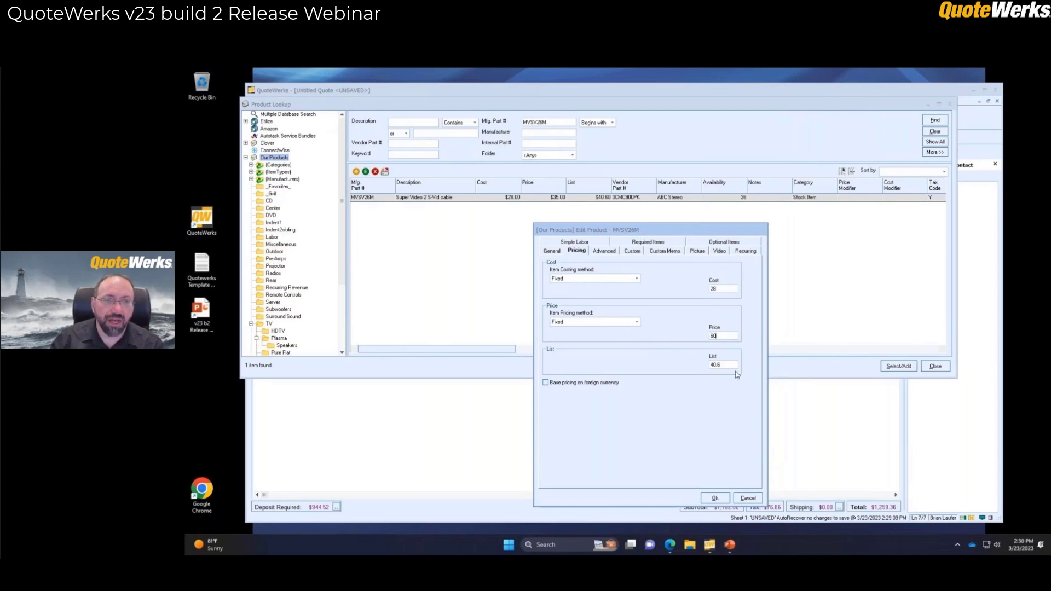
drag(734, 365, 709, 365)
text(75)
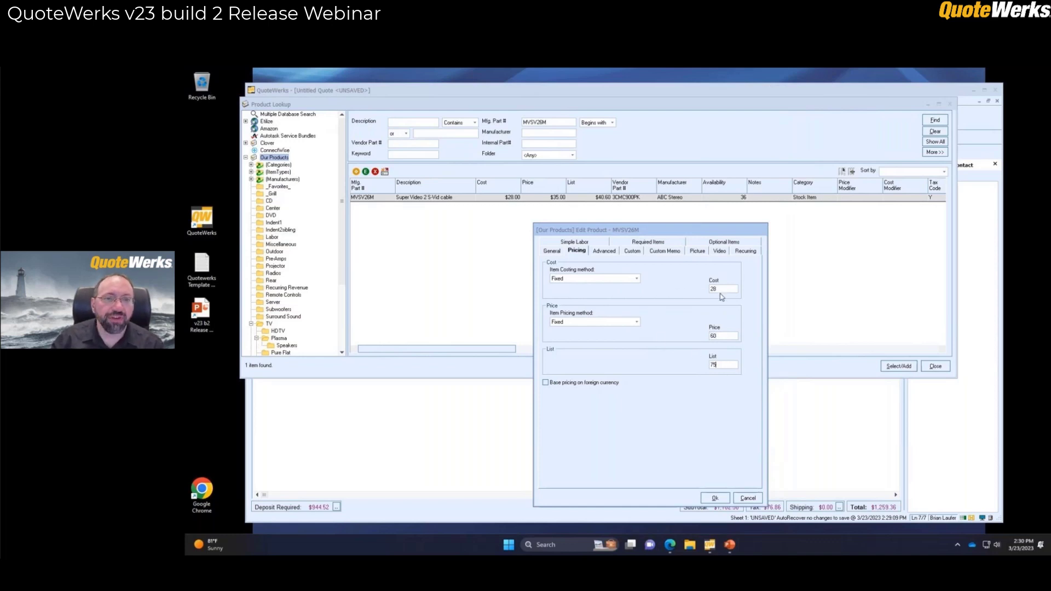
drag(731, 290, 689, 290)
text(25)
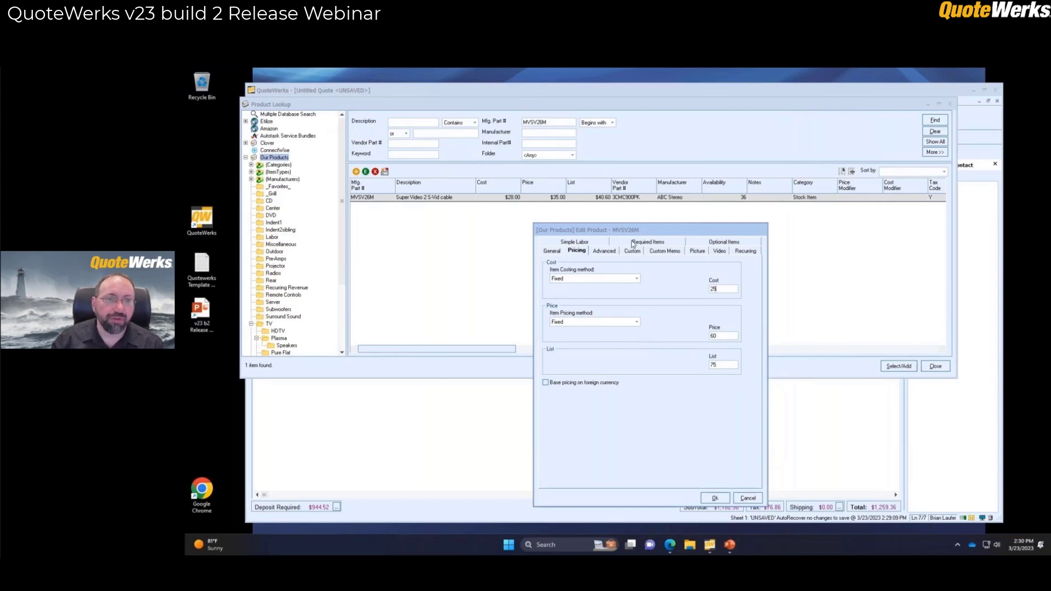
Set the recurring billing cycle of MVSV26M to Monthly with the first payment included in the document total, and save the product
click(605, 251)
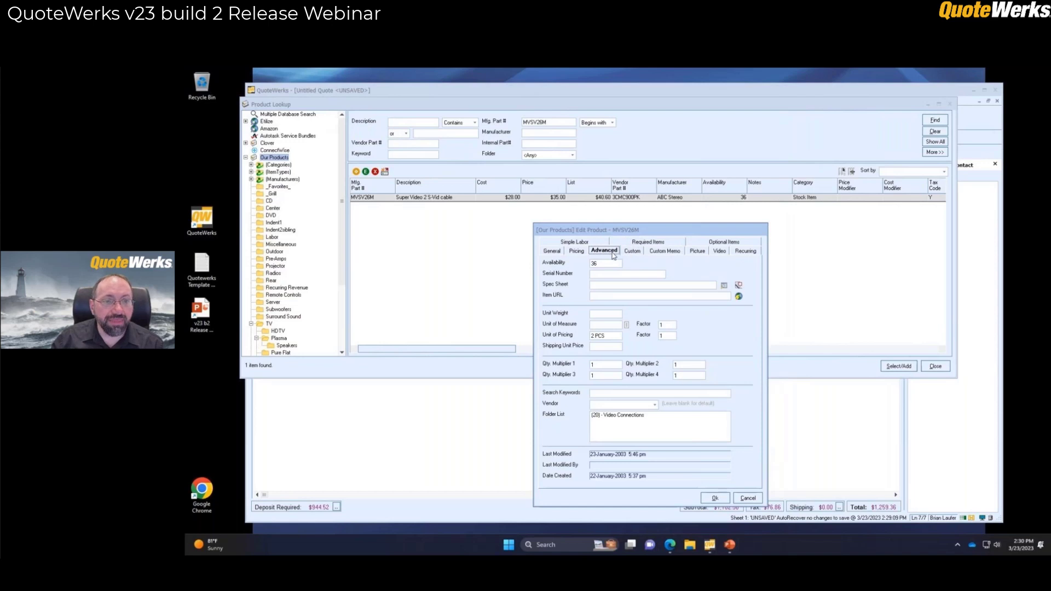
click(632, 253)
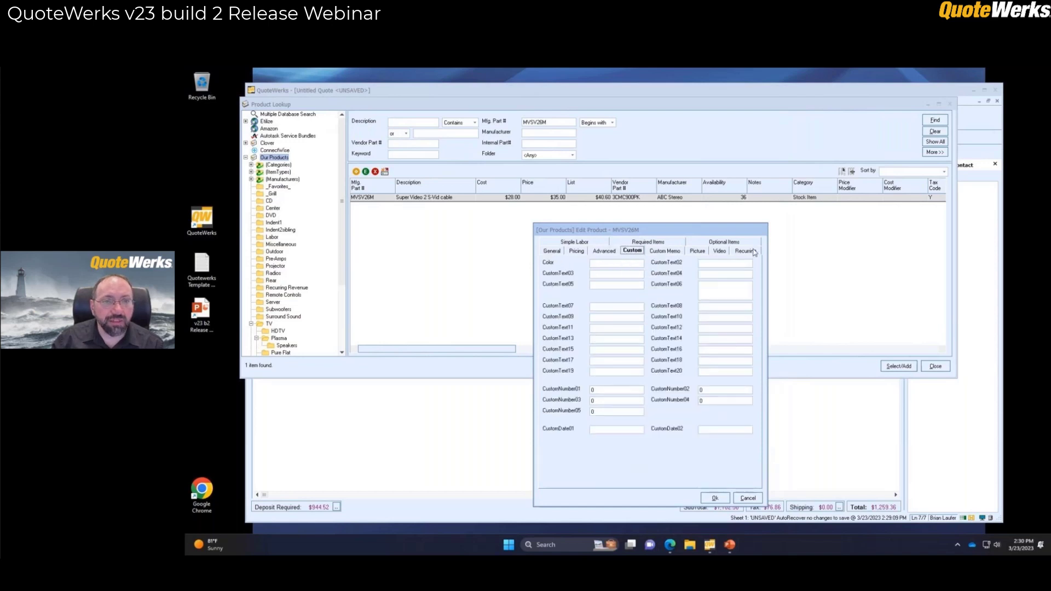
click(745, 251)
click(629, 264)
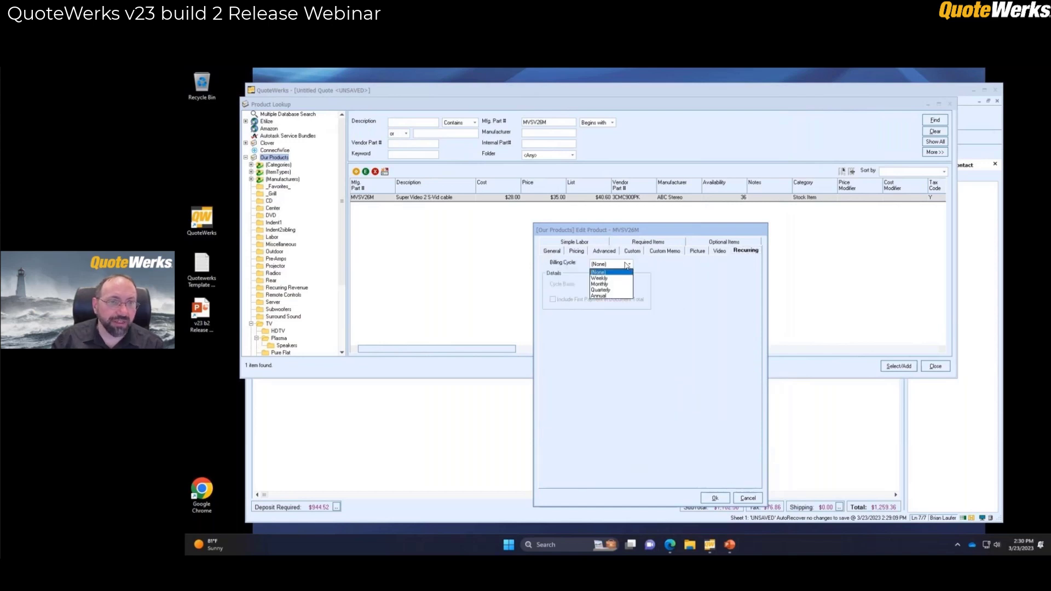
click(601, 284)
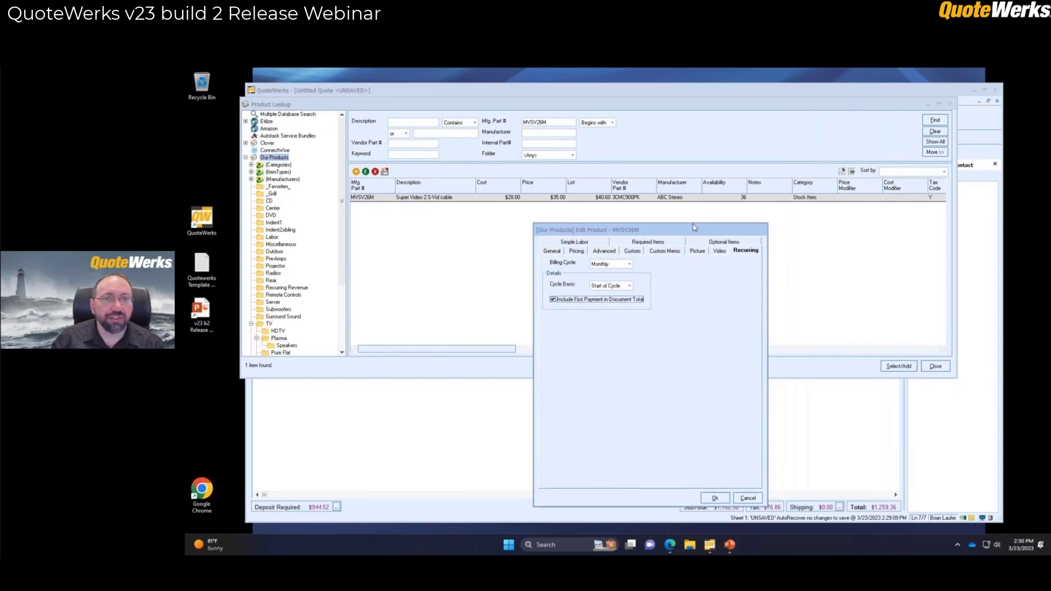
click(646, 242)
click(720, 243)
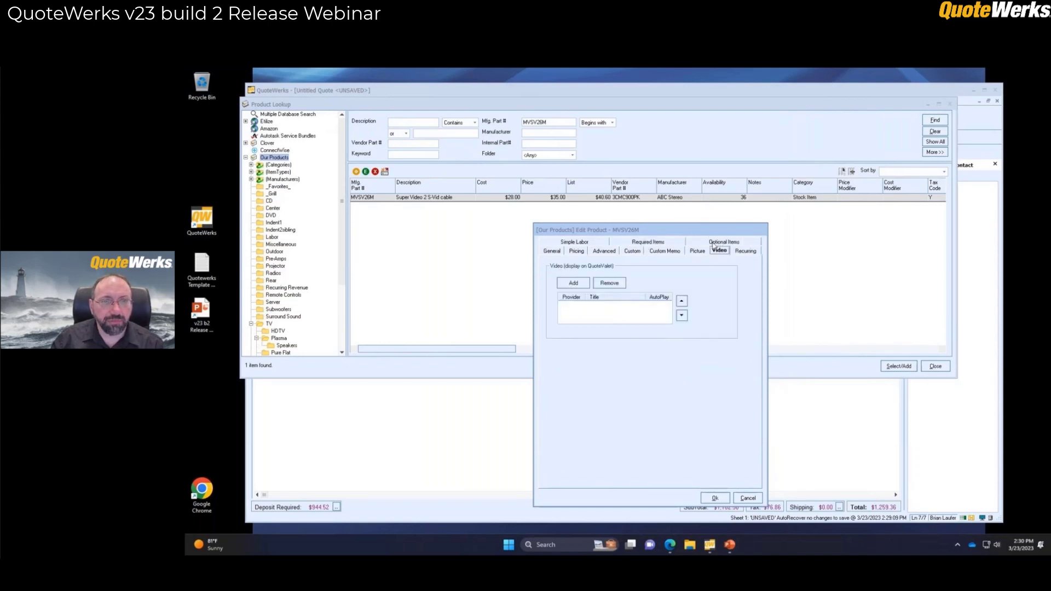
click(715, 244)
click(662, 253)
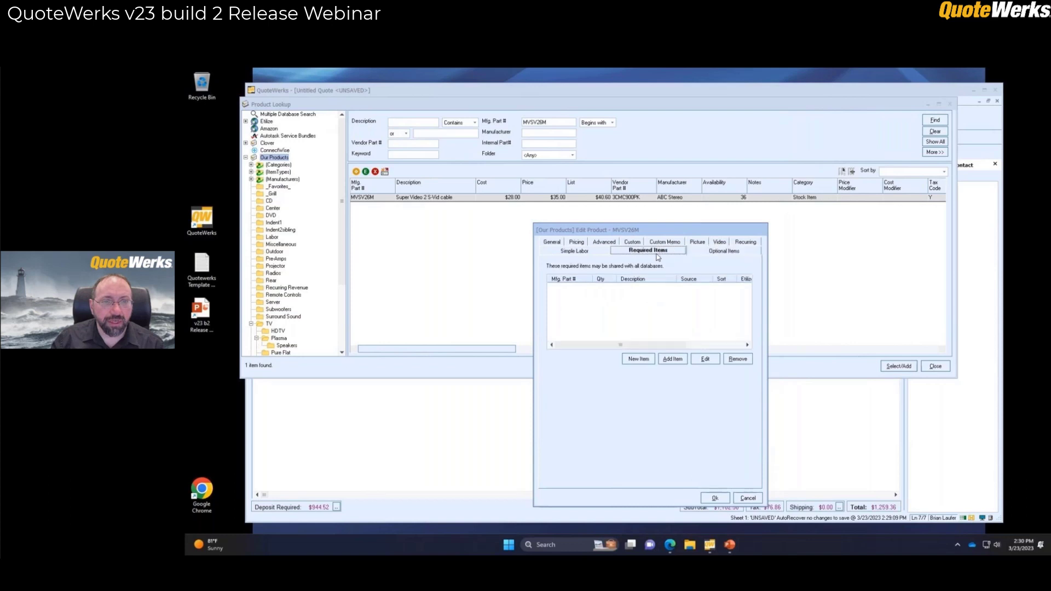
click(713, 499)
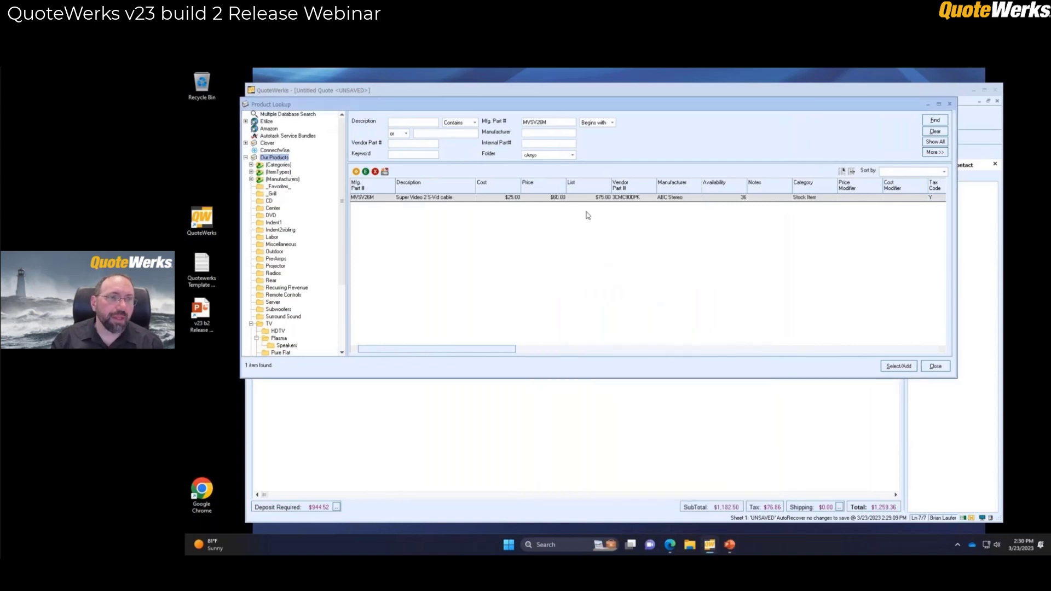
Replace the manufacturer part number criterion with the stored value 27AF61 and search Our Products for it
double_click(562, 123)
key(BackSpace)
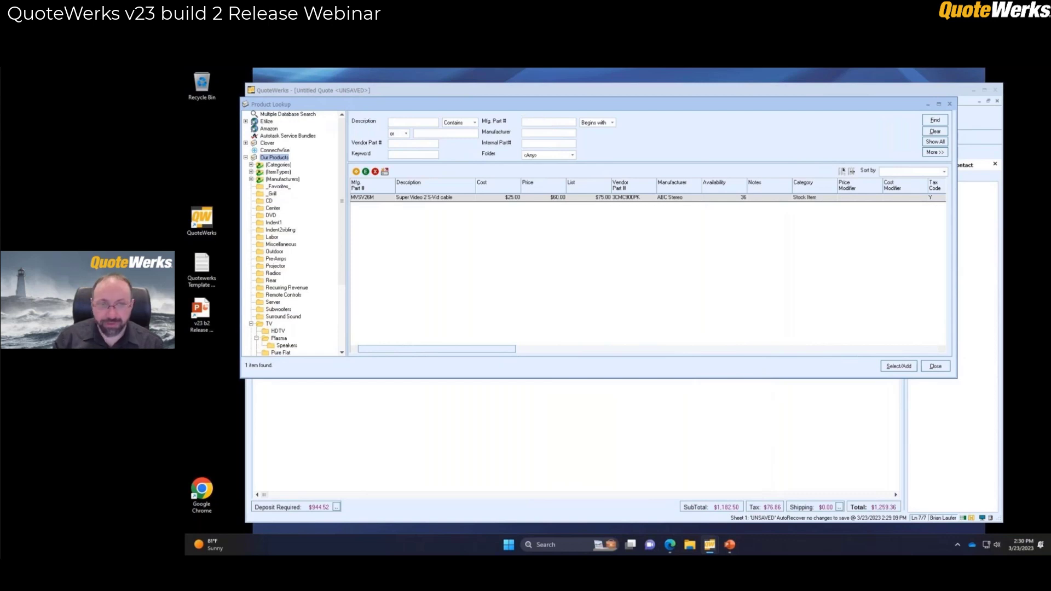
right_click(538, 122)
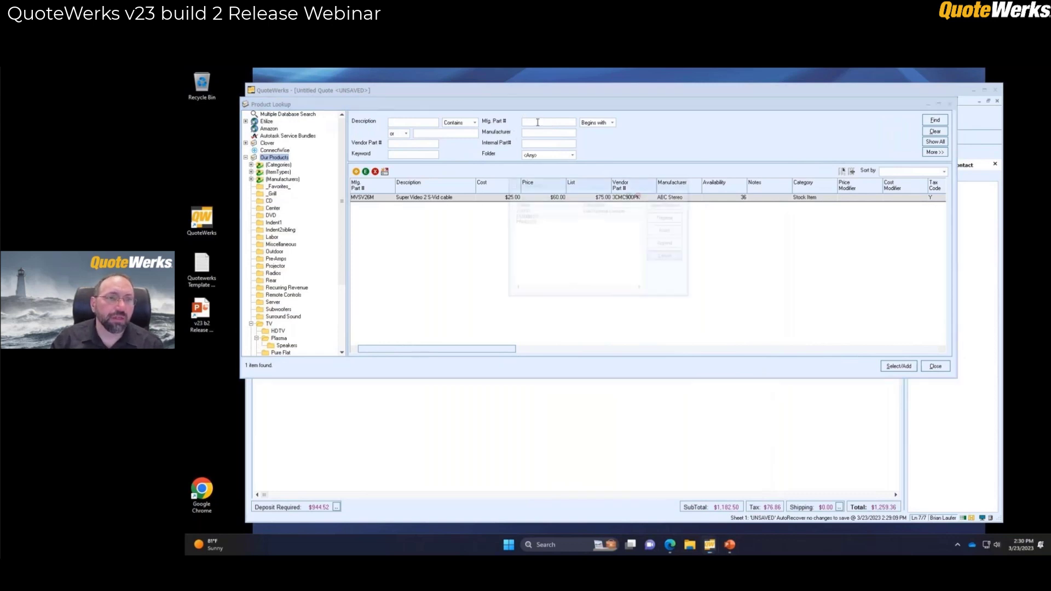
double_click(602, 208)
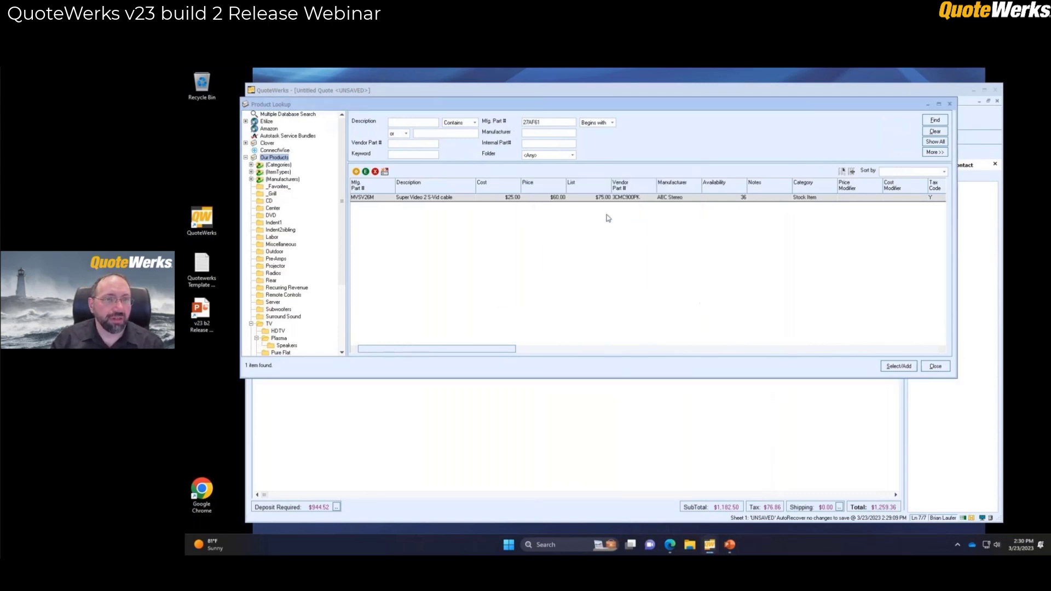
click(935, 120)
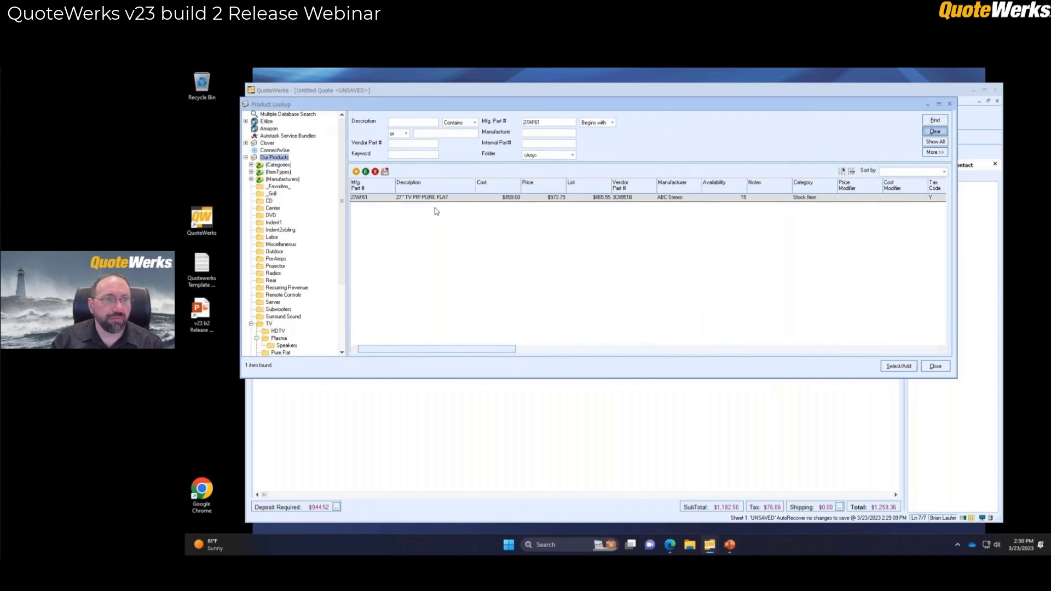
Add 27AF61 to the quote without any optional items, close the product lookup and select the MVSV26M line
click(420, 198)
double_click(420, 199)
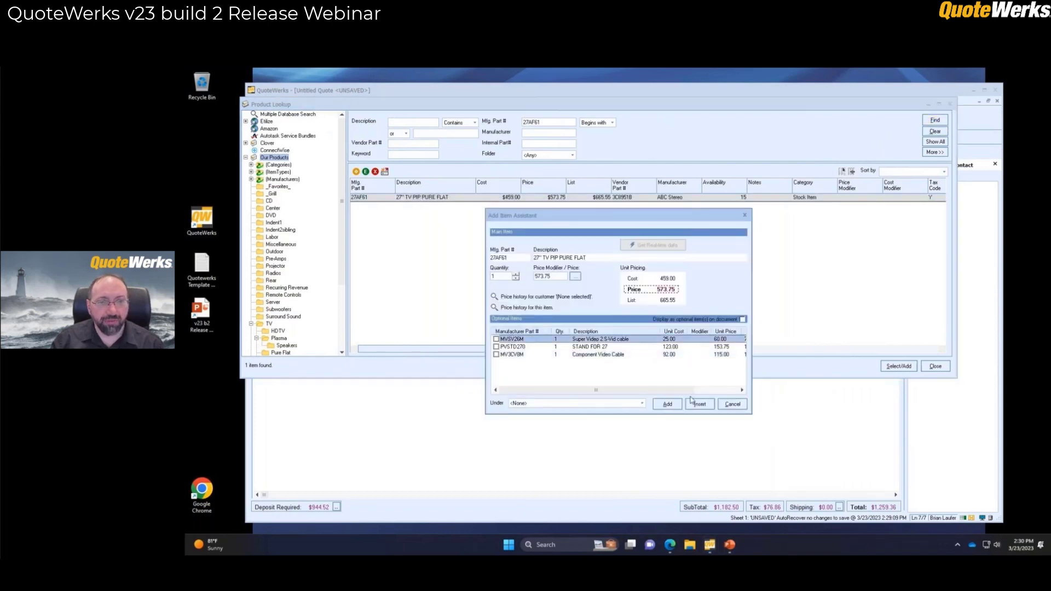
click(668, 405)
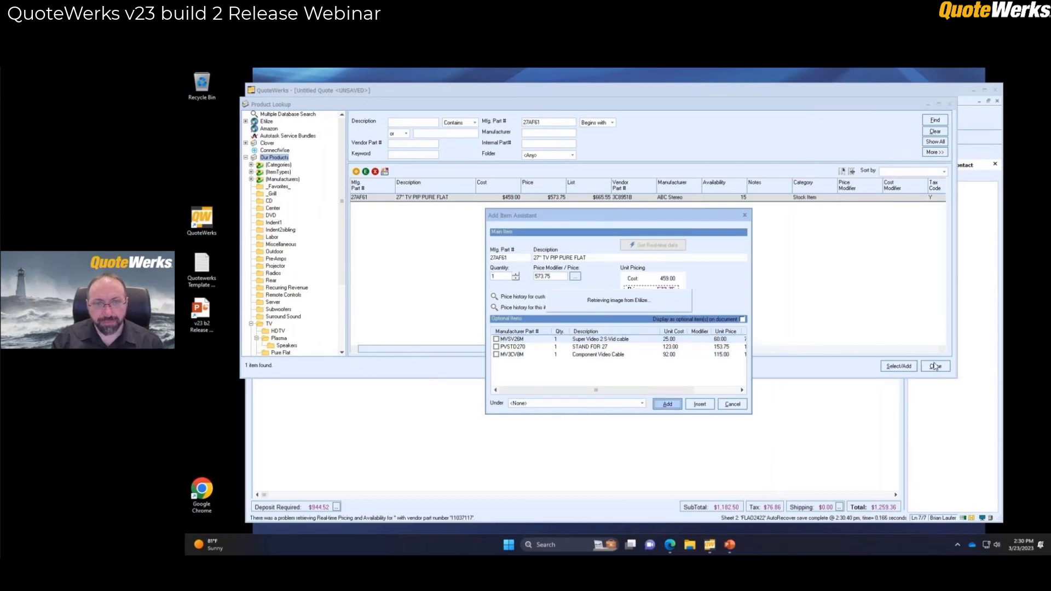
click(935, 367)
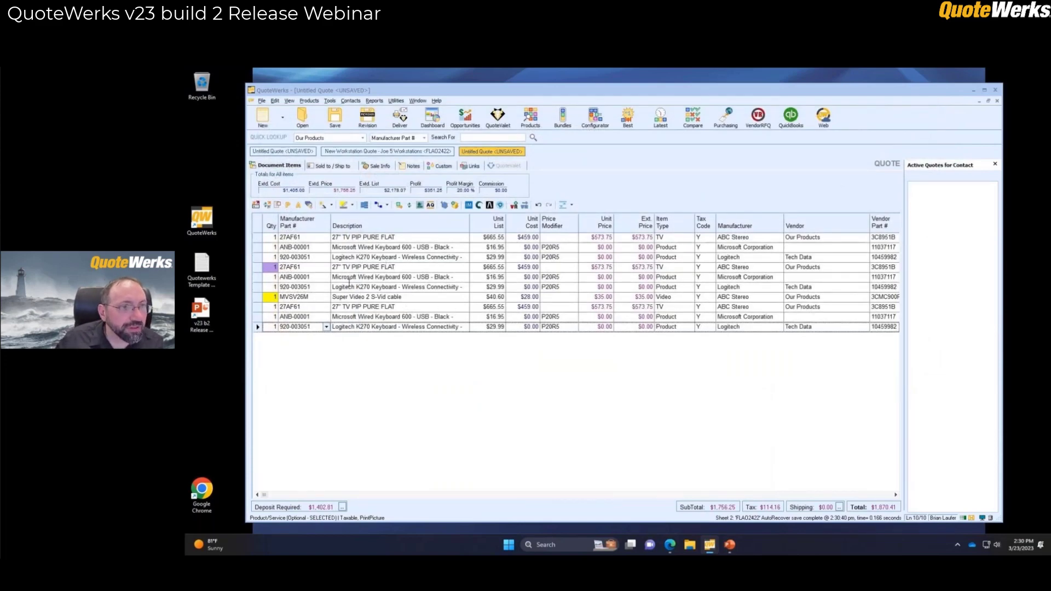
click(389, 298)
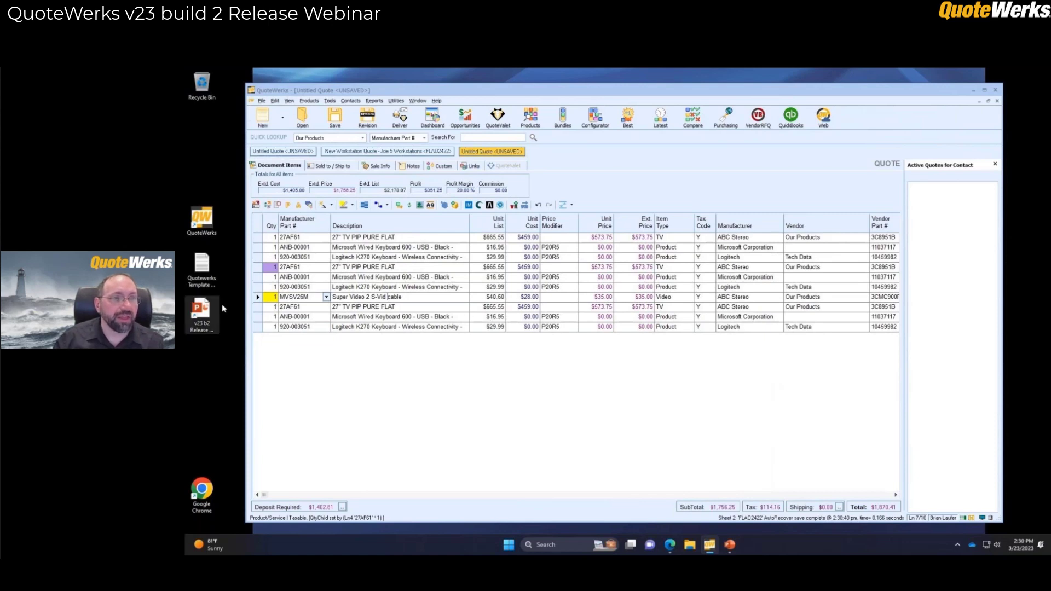
click(346, 352)
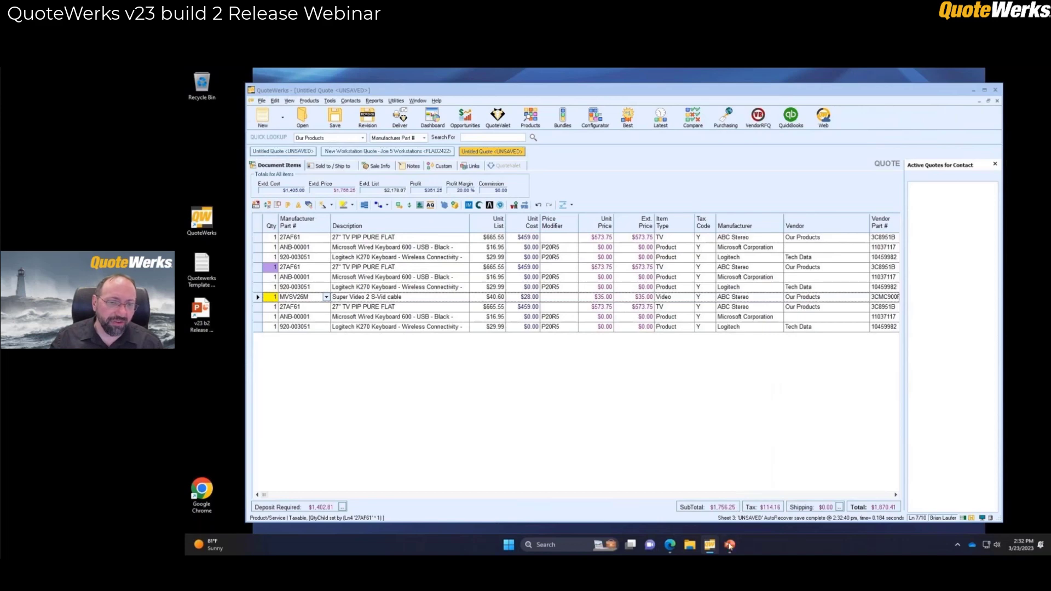
Switch to the Edge browser, open quotewerks.com in a new tab and go to the update center through the Customer Area
click(670, 546)
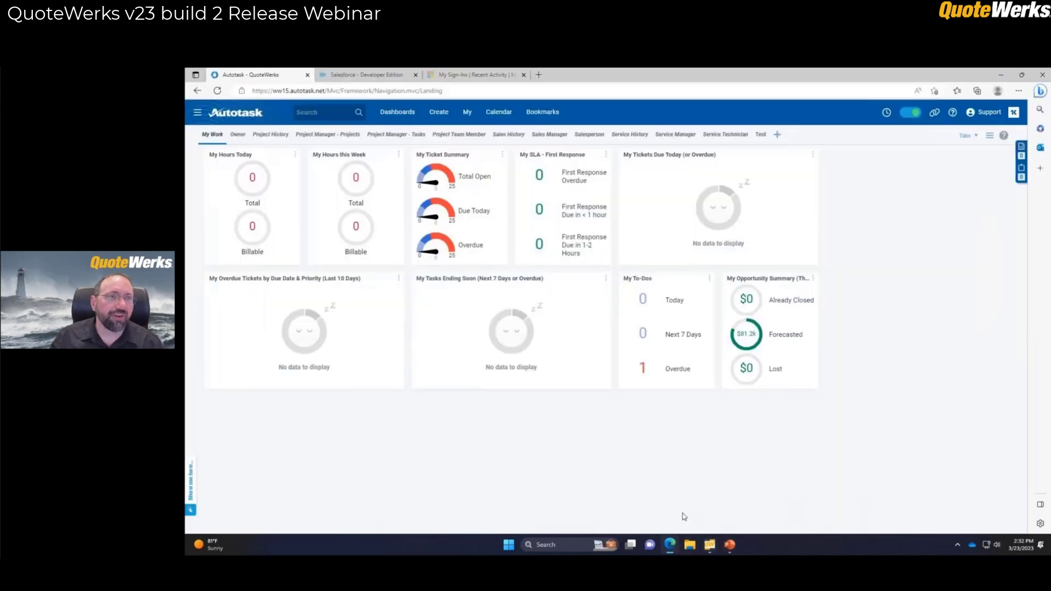
click(540, 75)
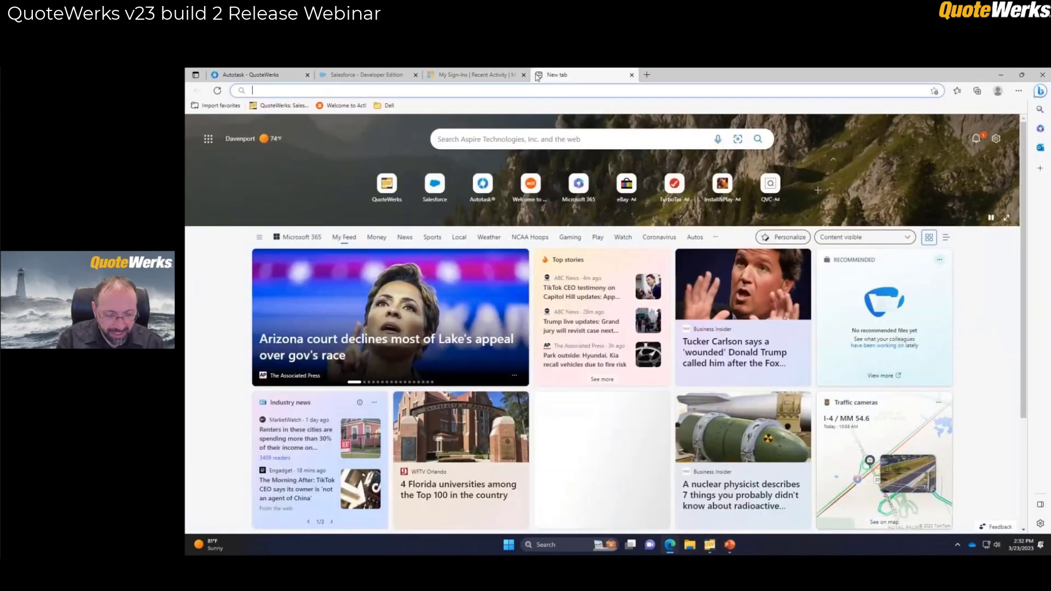
text(quotewer)
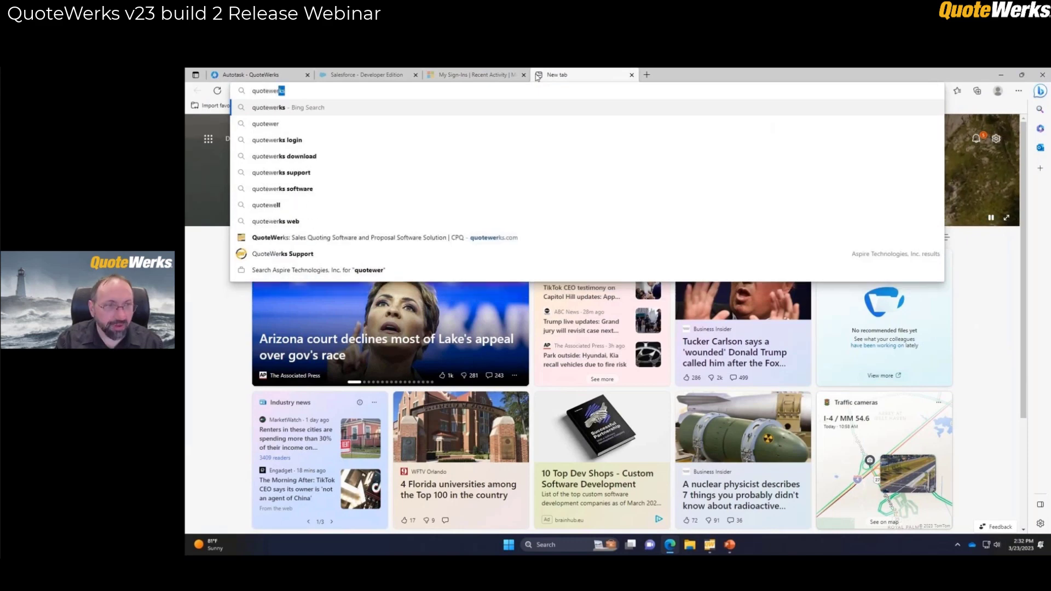
text(ks.com)
key(Return)
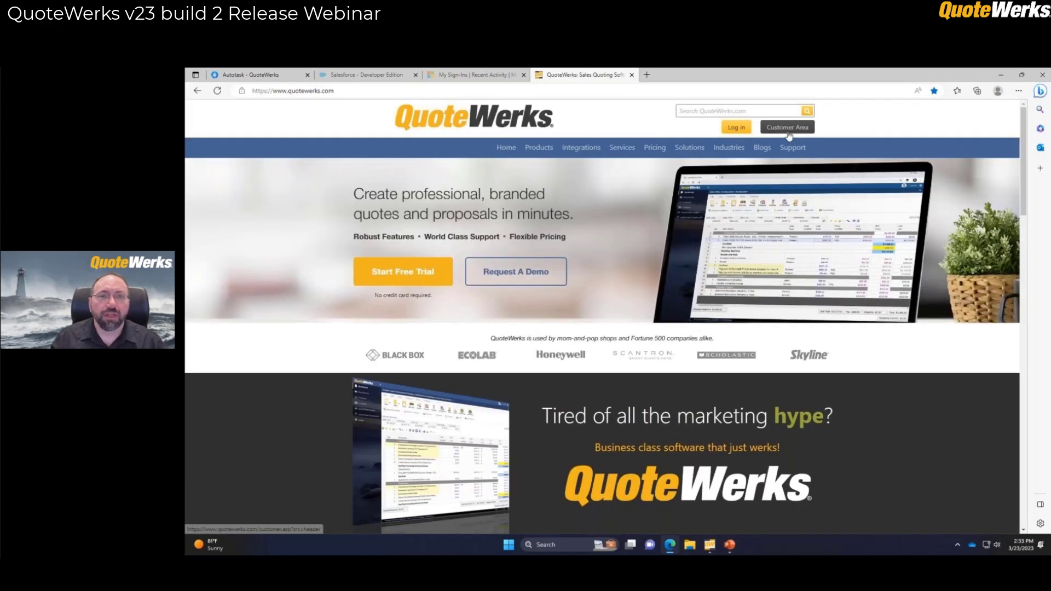
click(787, 128)
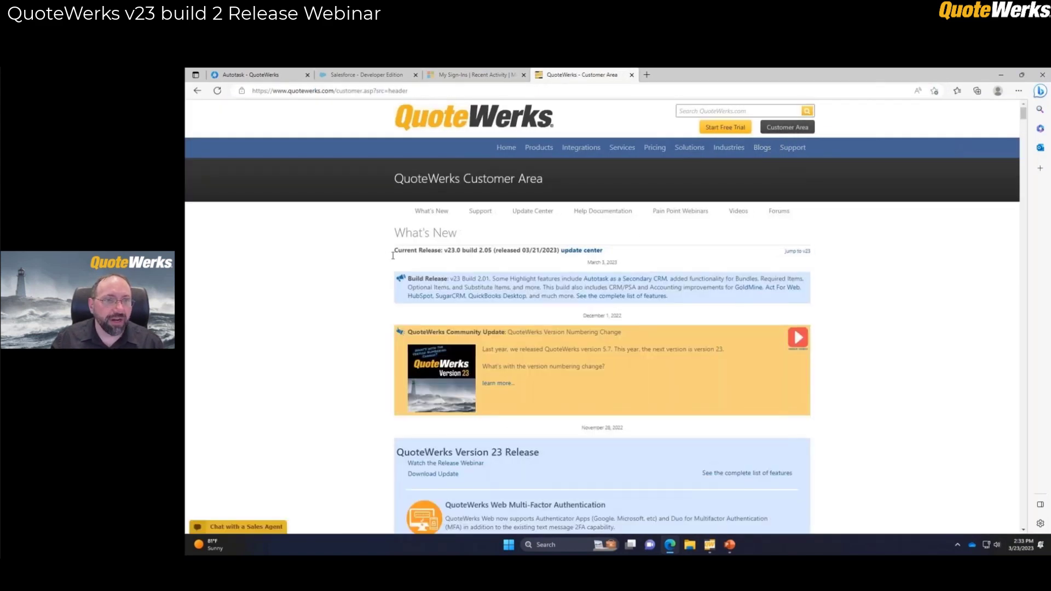
click(591, 252)
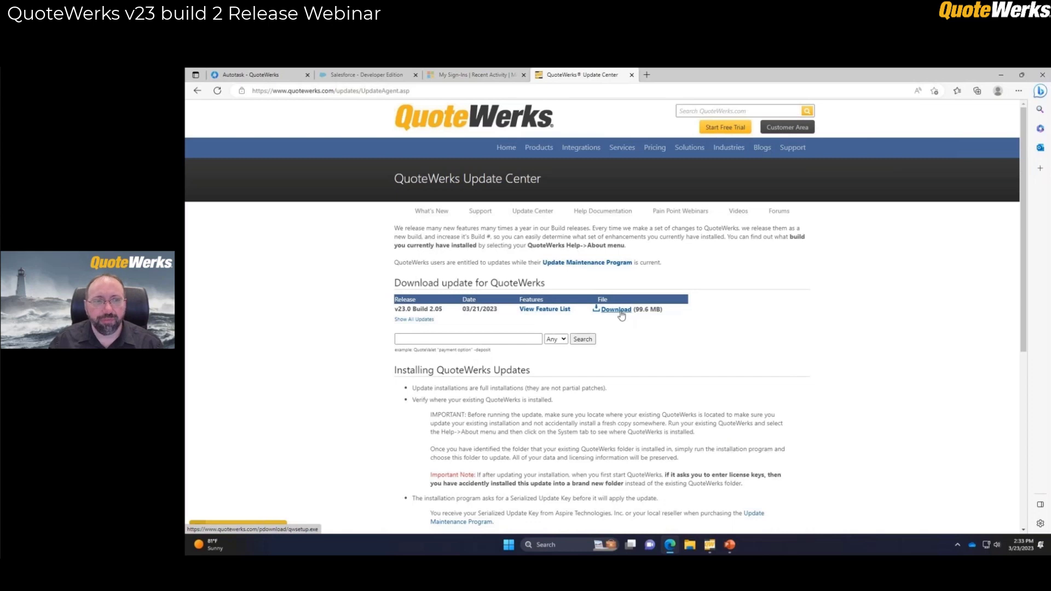
Open the feature list of v23.0 Build 2.05 and examine the features and fixes from all builds of version 23.0
click(545, 309)
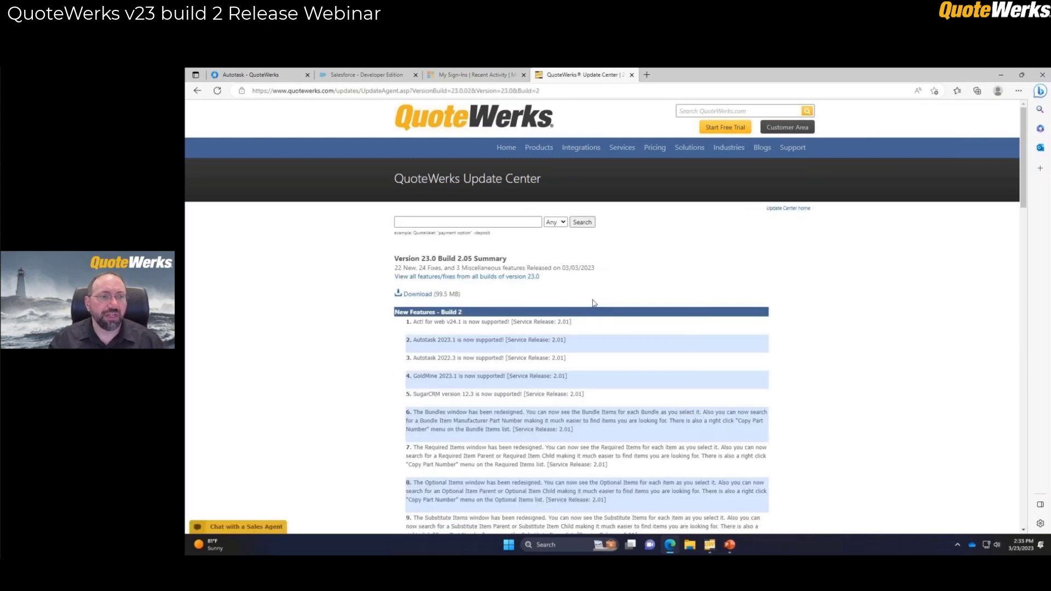
click(489, 277)
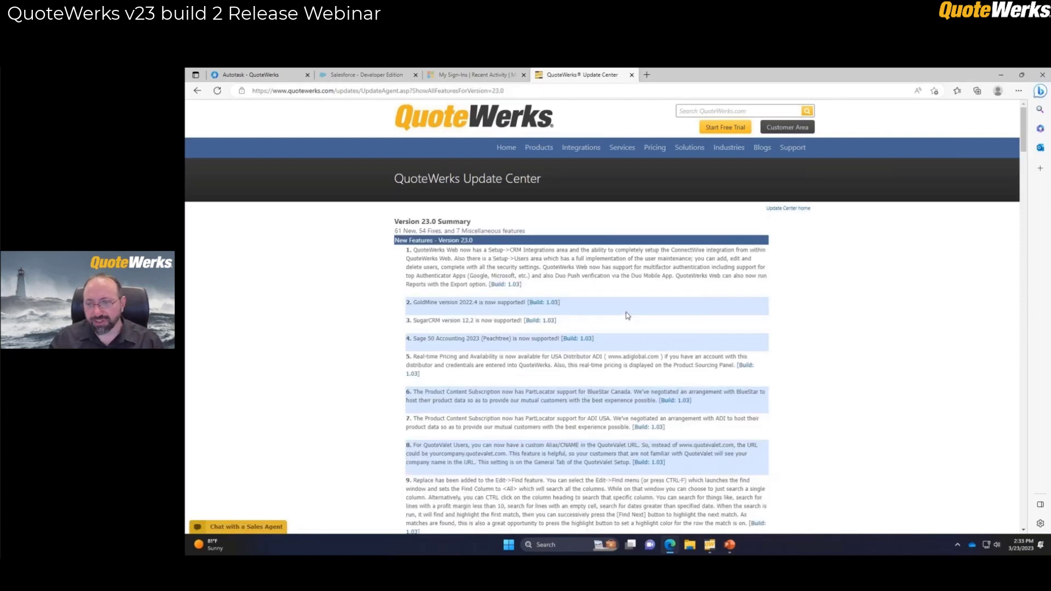
scroll(628, 316, down, 7)
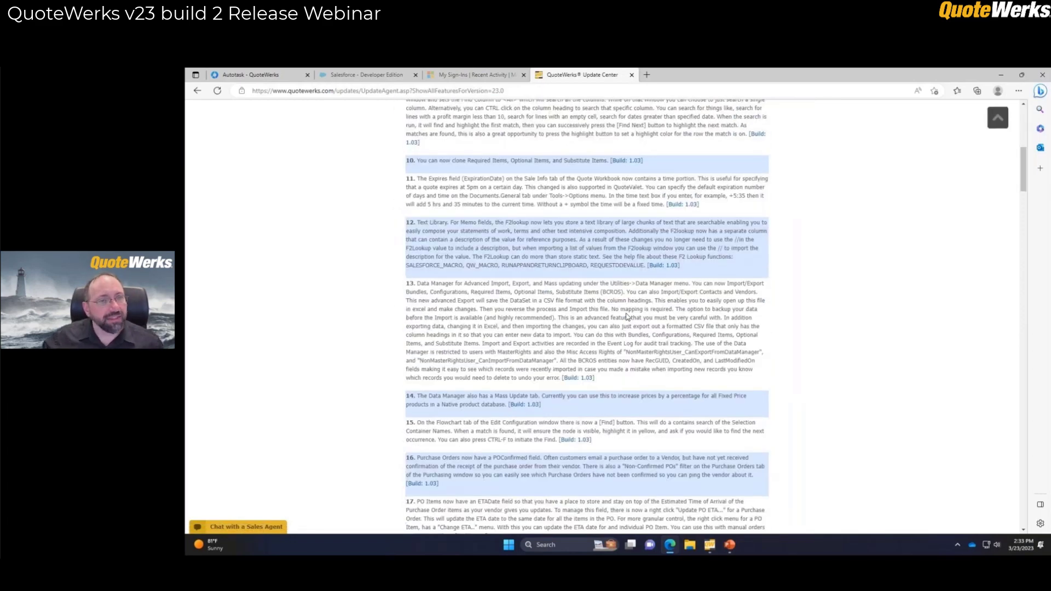